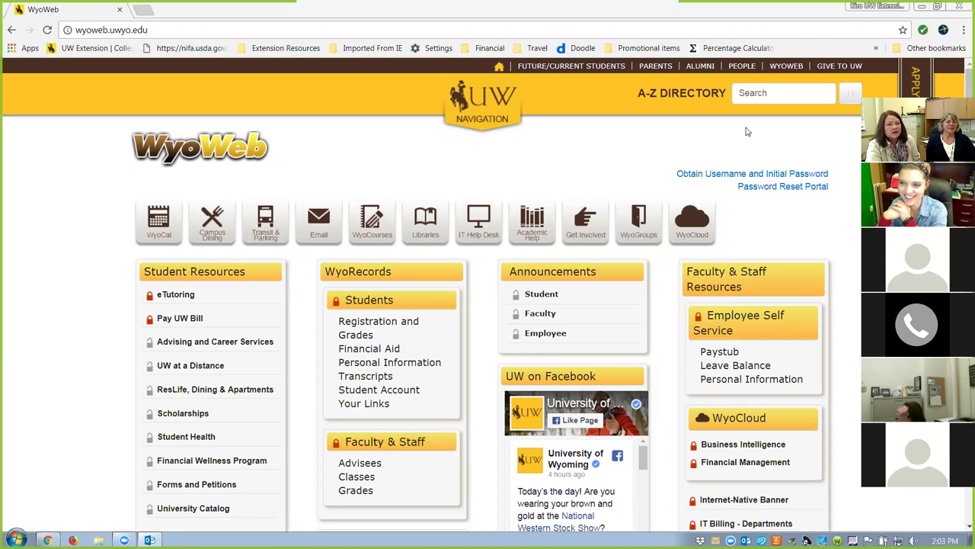
Launch WyoCloud Financial Management from the WyoCloud box on the WyoWeb portal.
left_click(499, 67)
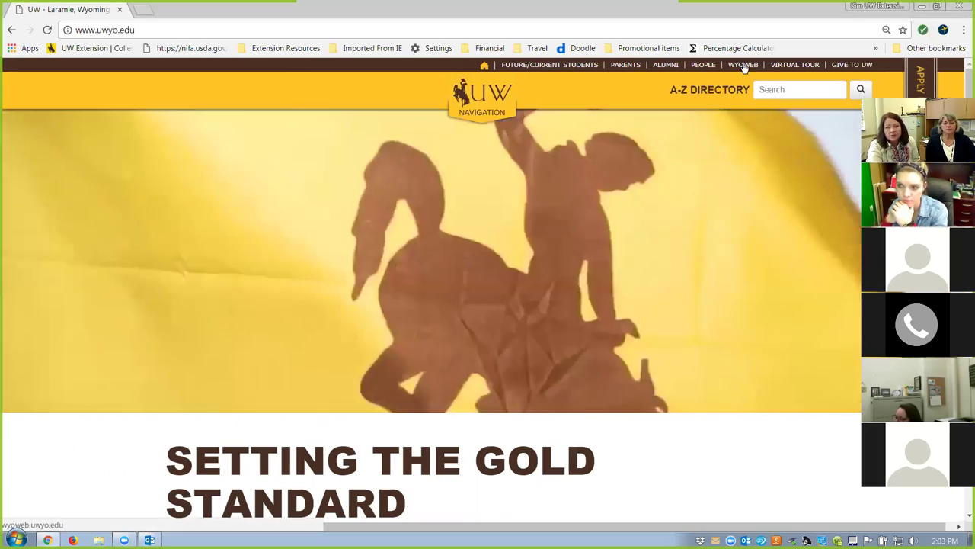
left_click(743, 65)
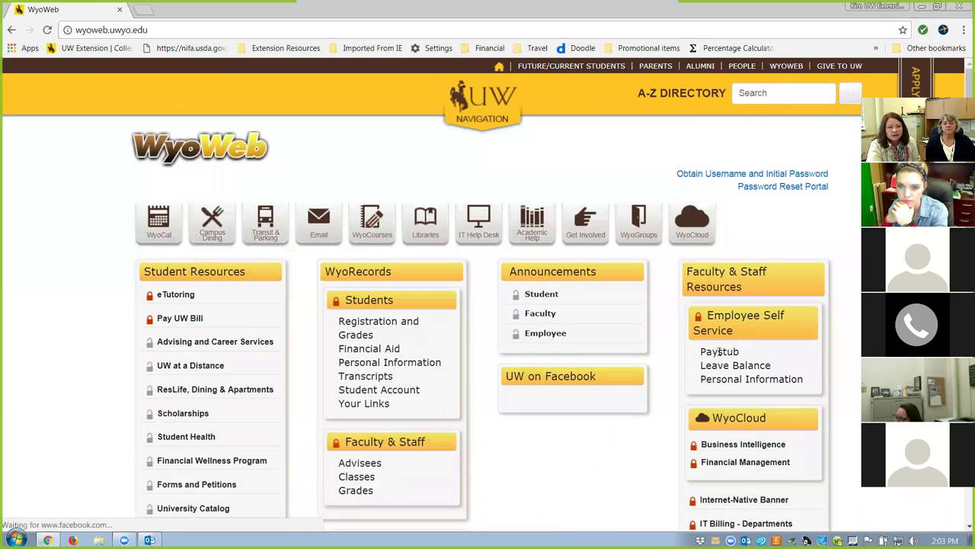
scroll(566, 420, "down", 2)
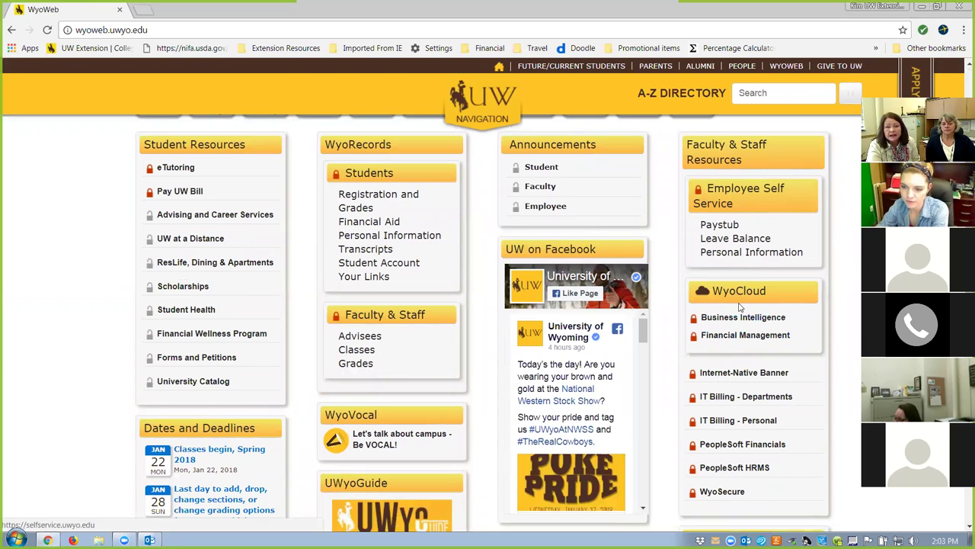
left_click(723, 337)
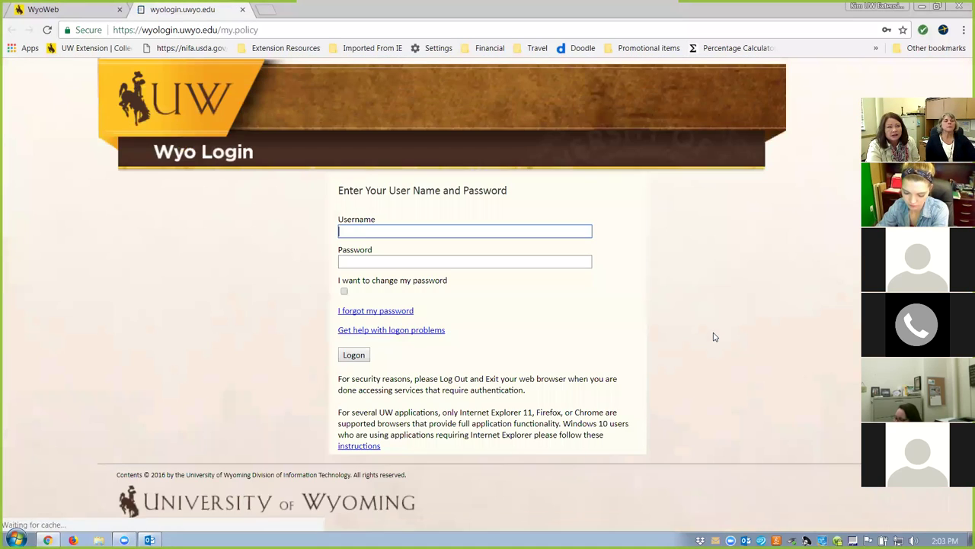
Log in to Wyo Login with the university username and account password, declining to save it.
left_click_drag(378, 233, 296, 209)
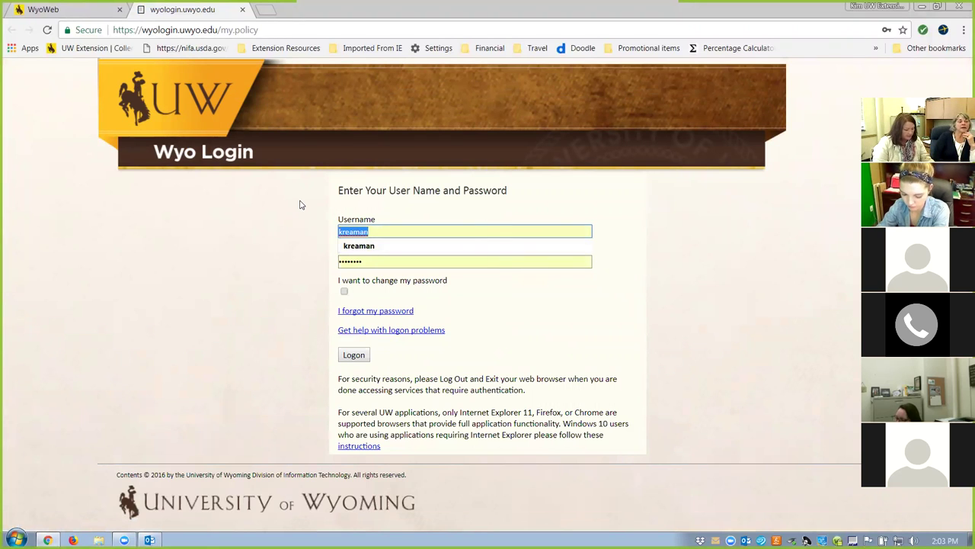
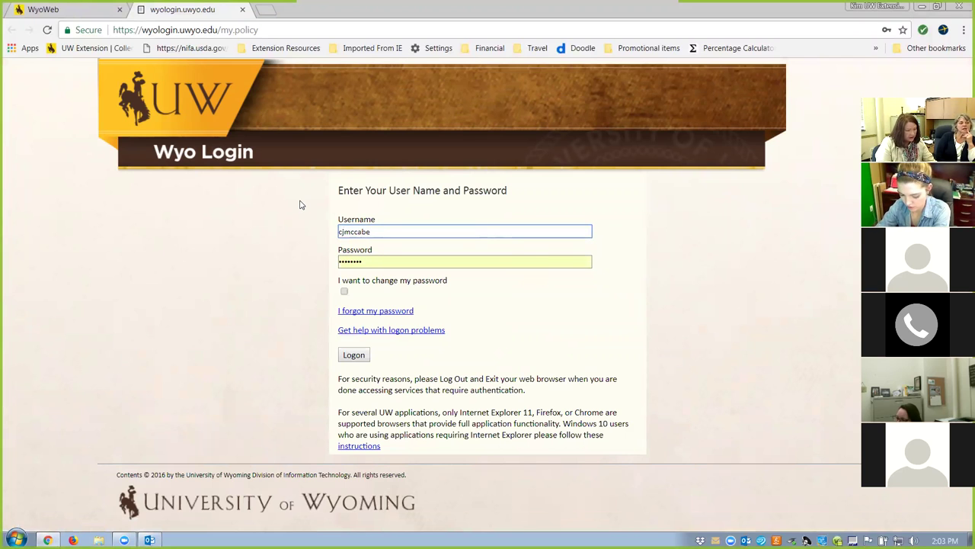
key("Tab")
type("*")
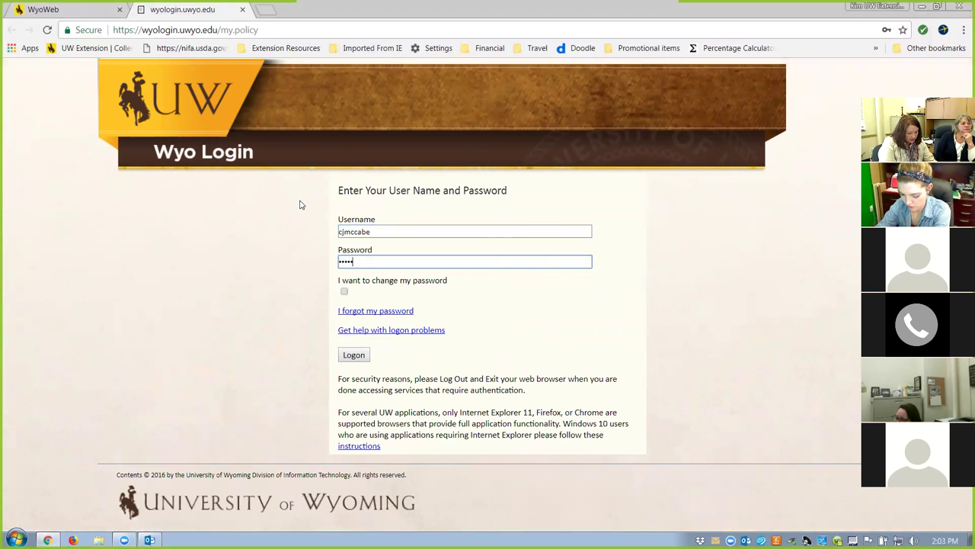
type("*********")
key("Return")
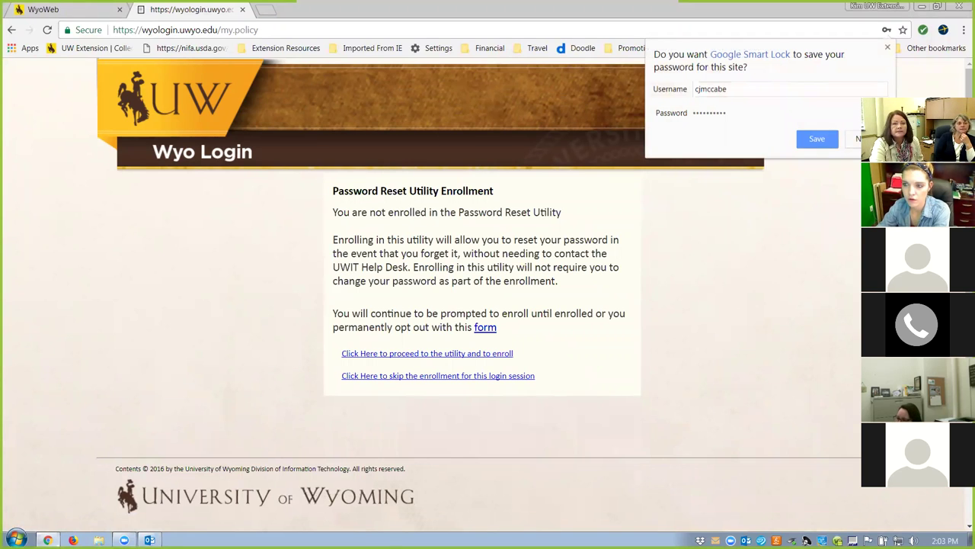
key("Escape")
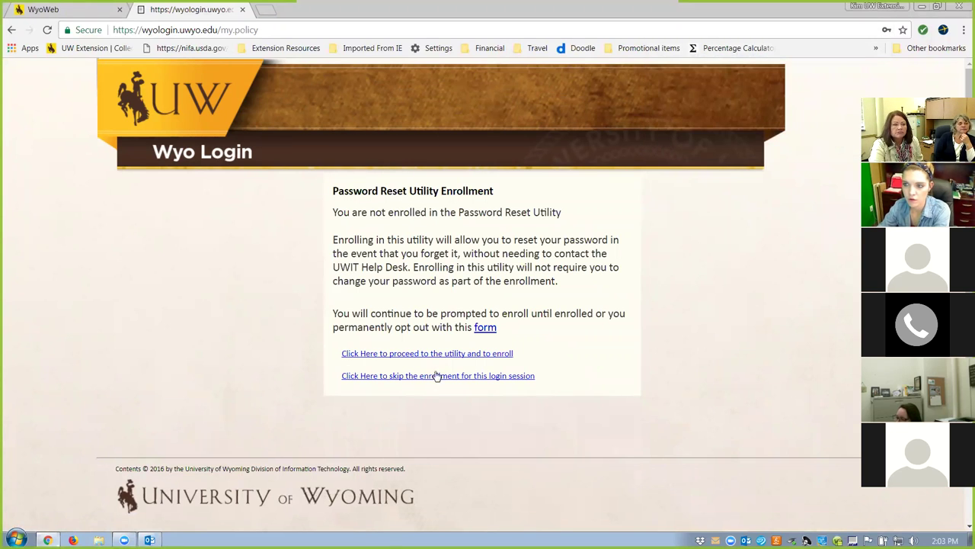
Skip password reset enrollment for this session and check the Navigator menu on the home page.
left_click(434, 376)
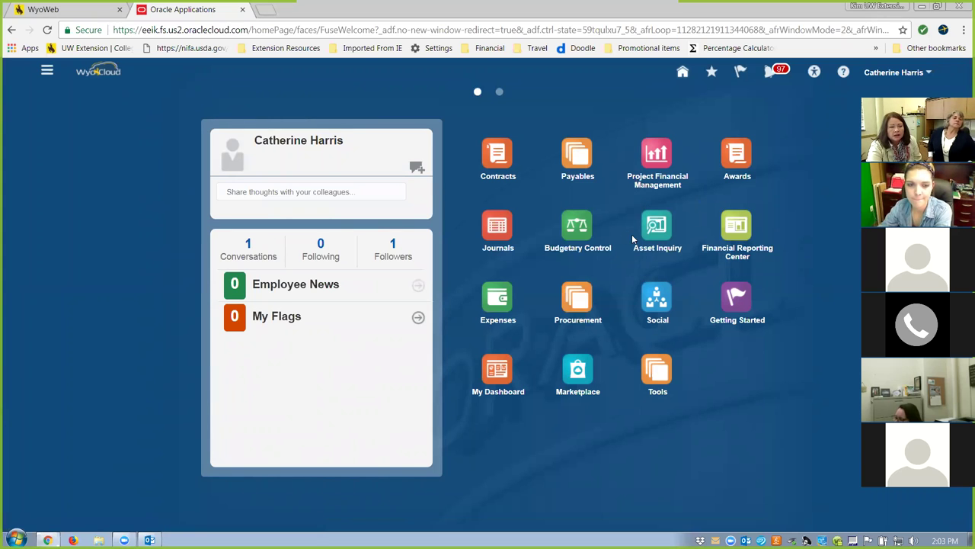
left_click(52, 72)
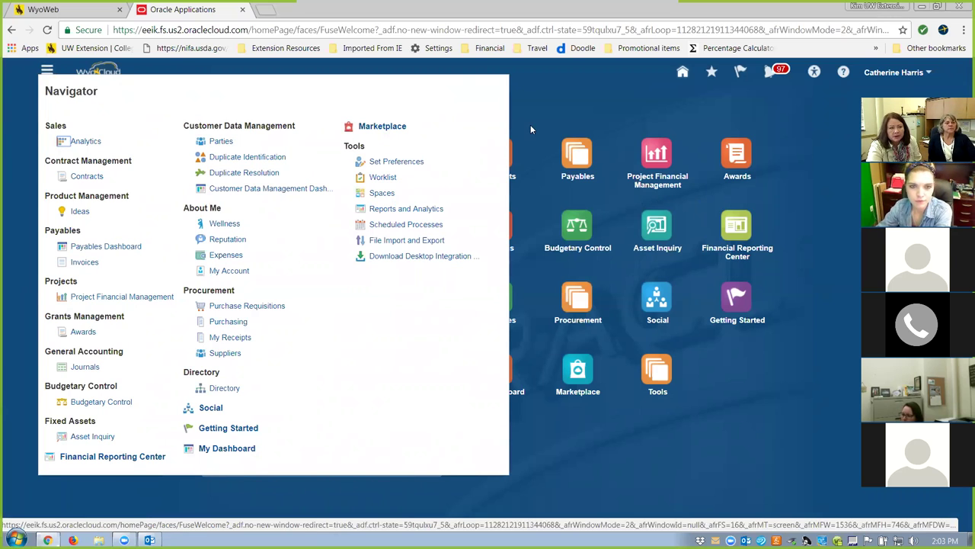
left_click(622, 107)
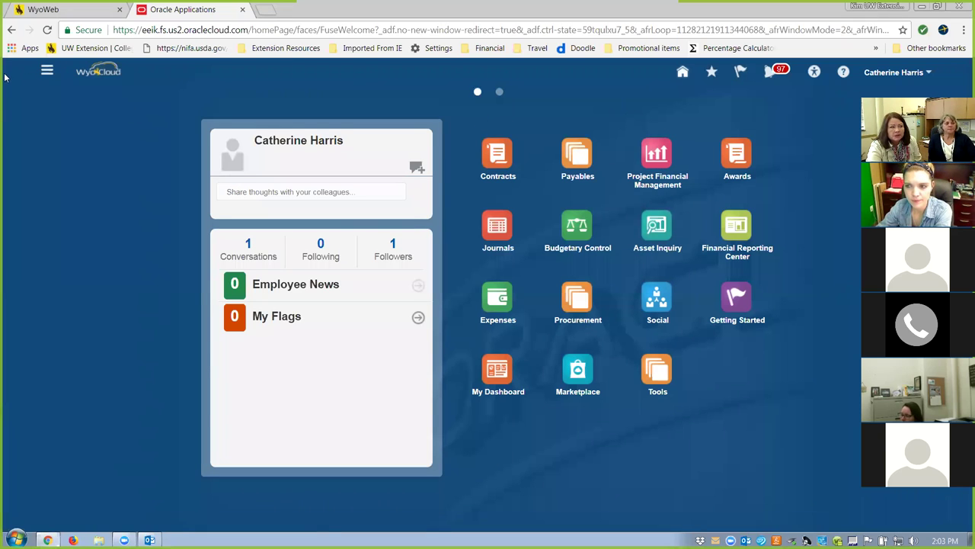
left_click(46, 74)
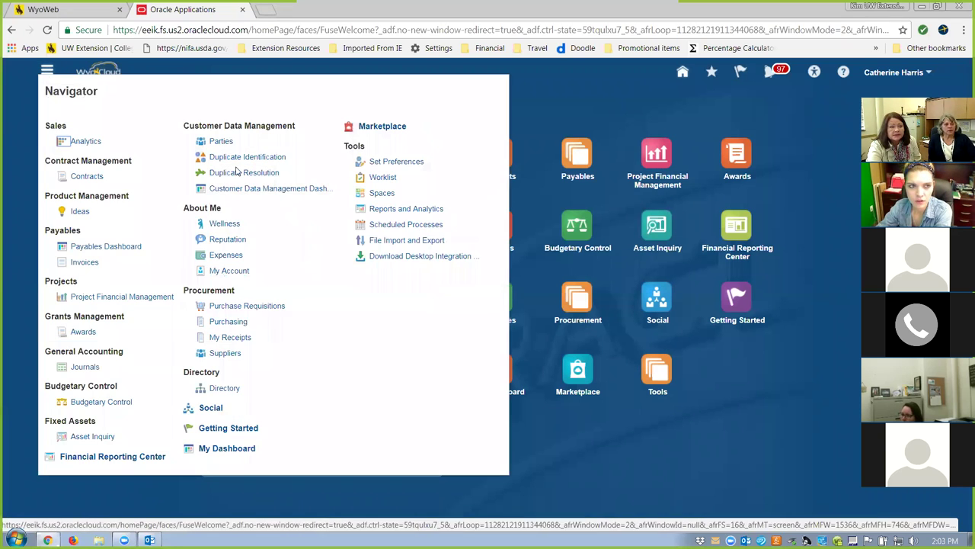
left_click(681, 339)
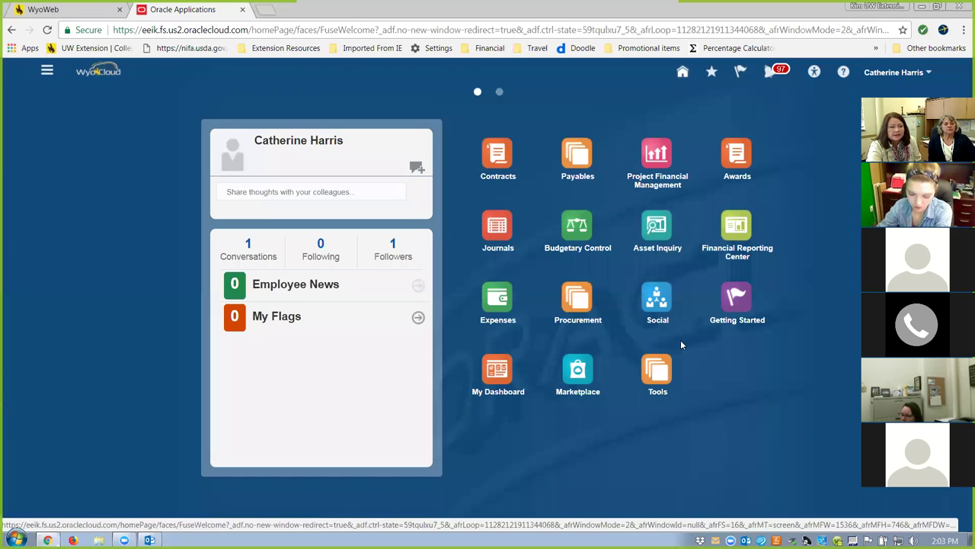
Open Expenses from the springboard to view the existing 30.00 USD Rodeo News P-Card charge.
left_click(496, 303)
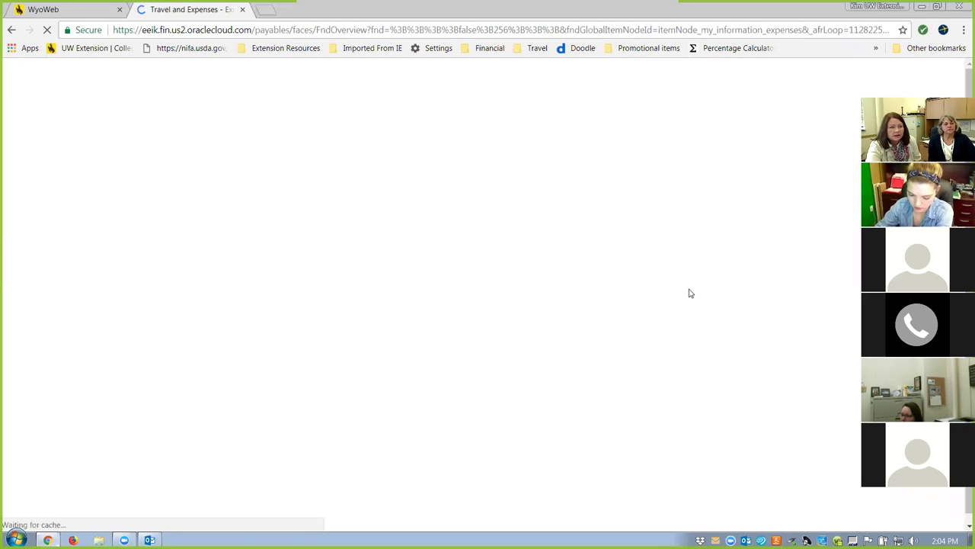
scroll(586, 273, "down", 1)
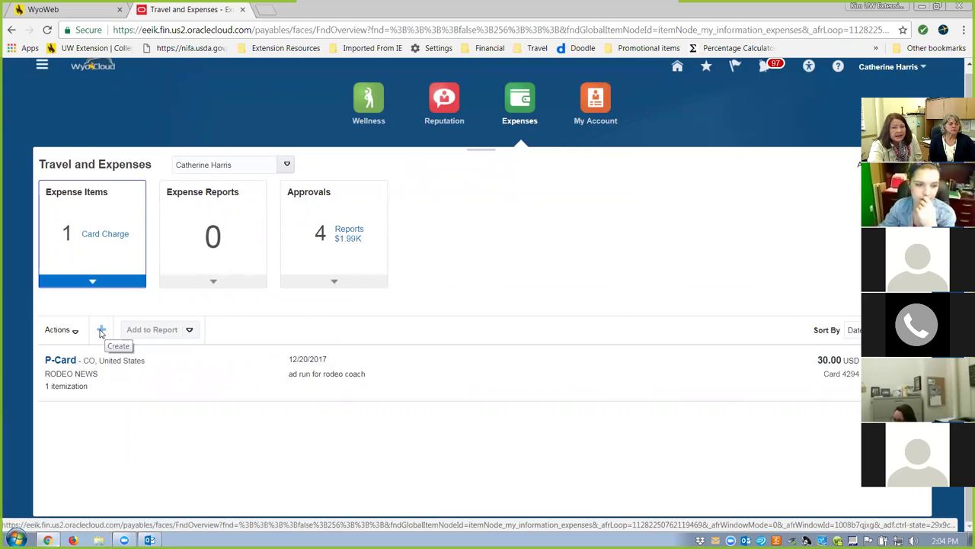
Create a new expense item dated 1/16/2018 using the Expenses template.
left_click(101, 332)
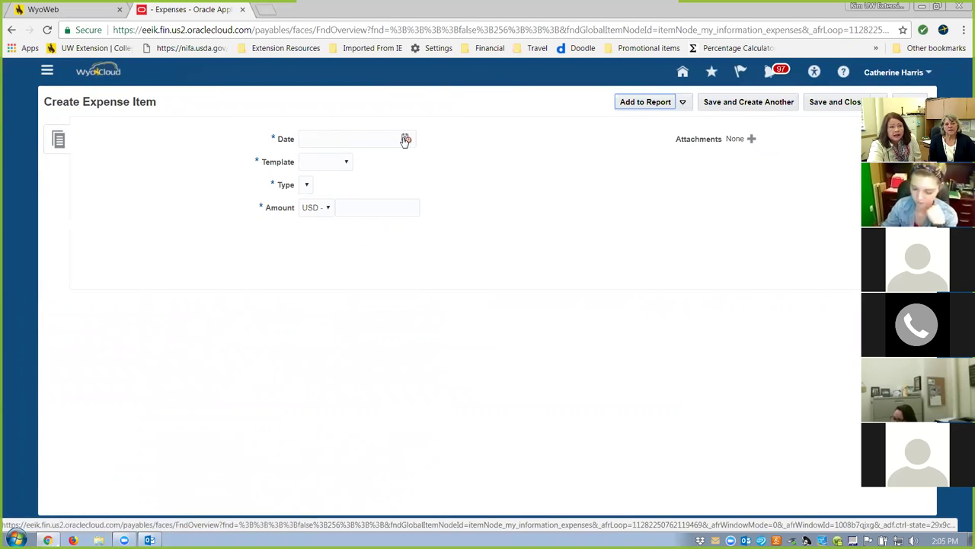
left_click(406, 140)
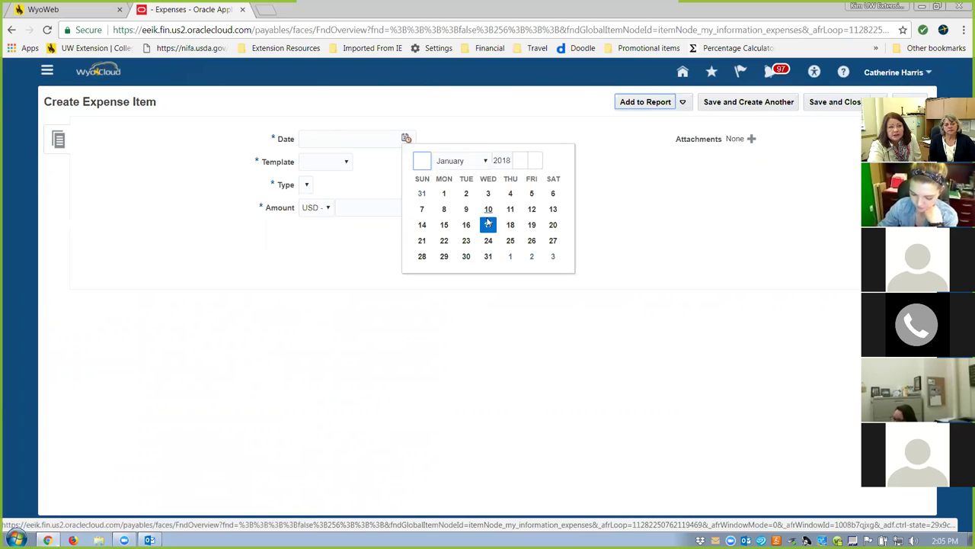
left_click(466, 225)
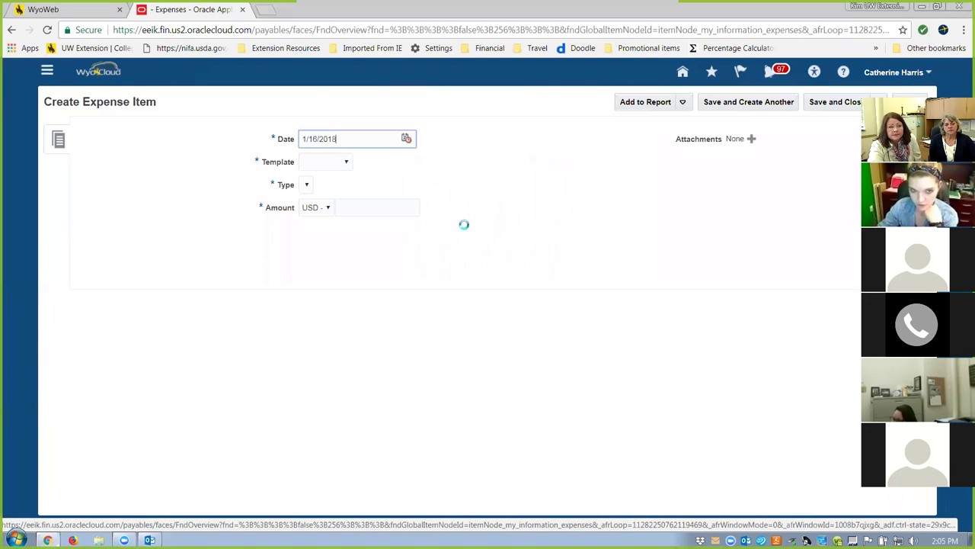
left_click(347, 164)
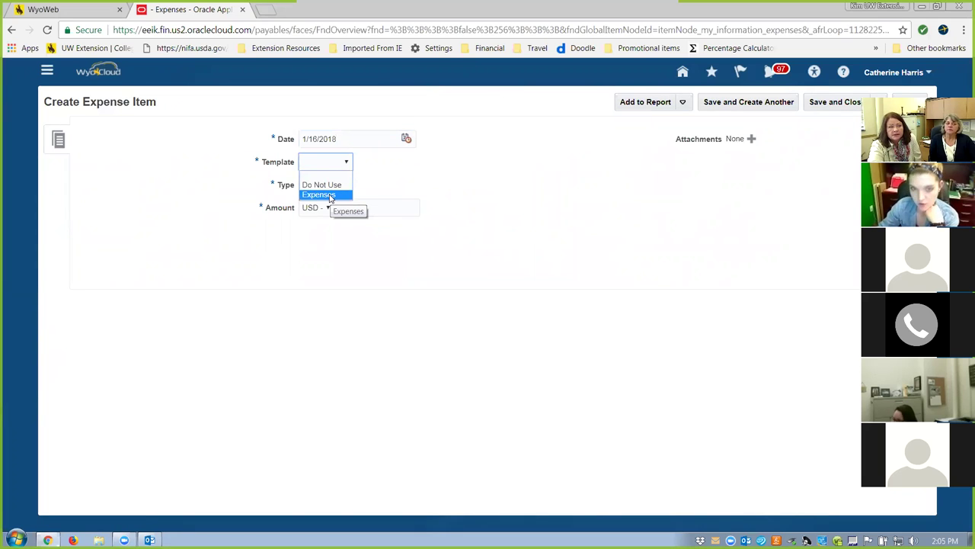
left_click(320, 195)
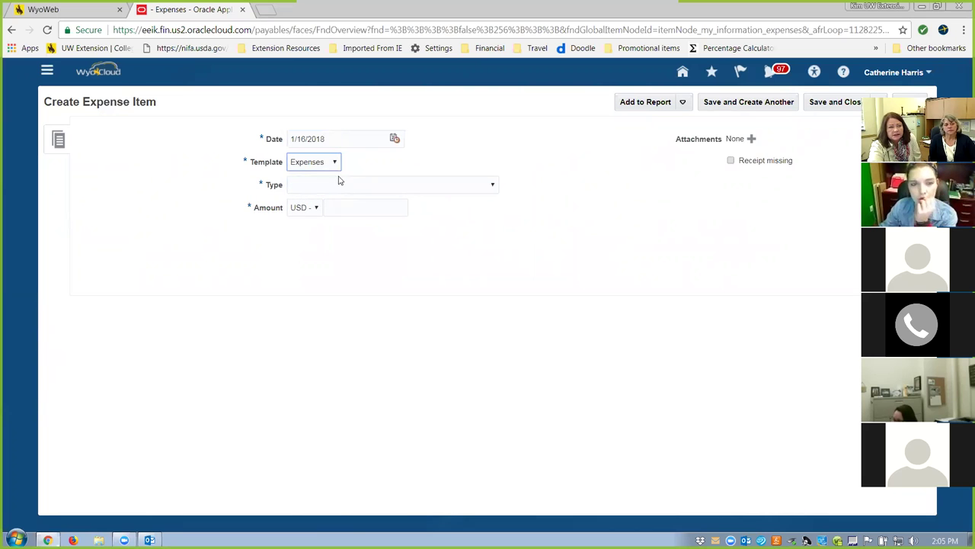
Set the expense Type to Mileage- Domestic and bring up the Expense Location choices.
left_click(493, 187)
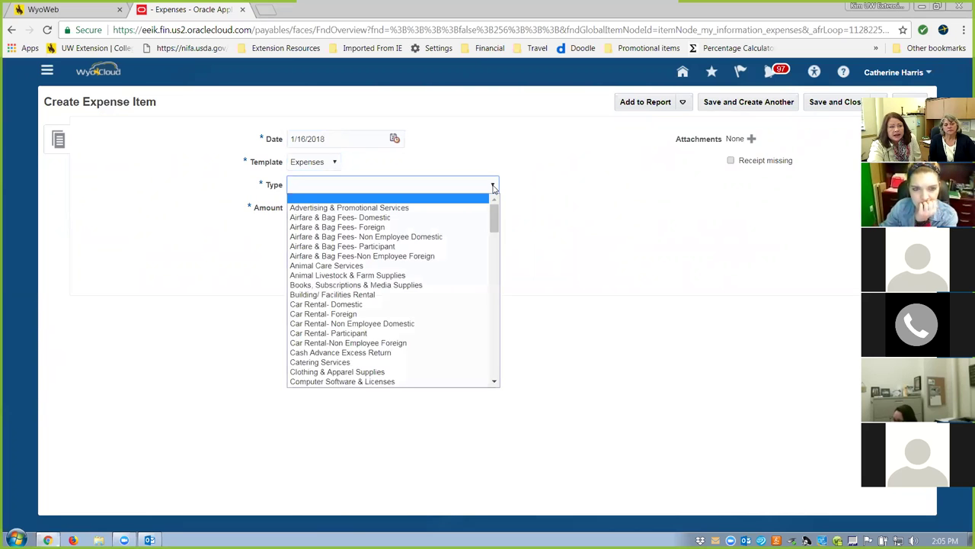
scroll(495, 347, "down", 10)
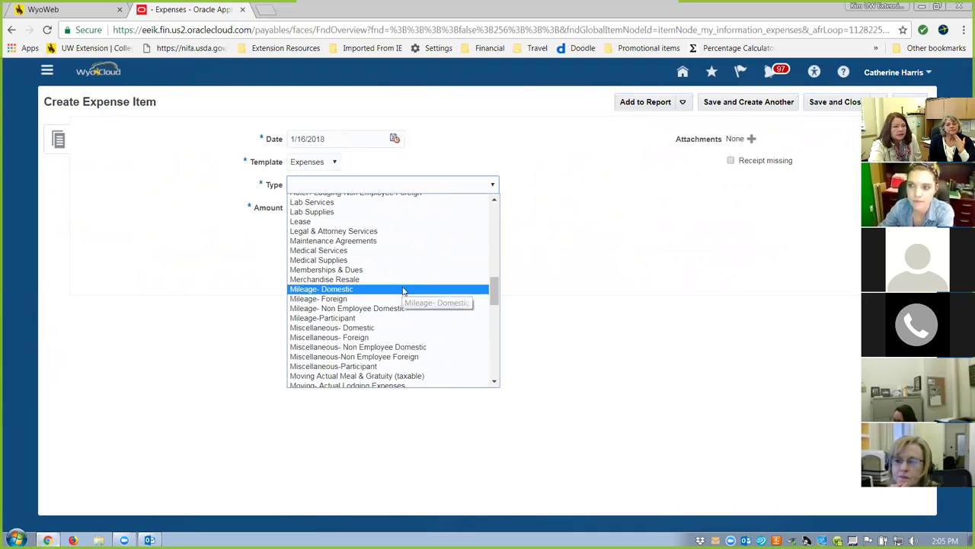
left_click(403, 291)
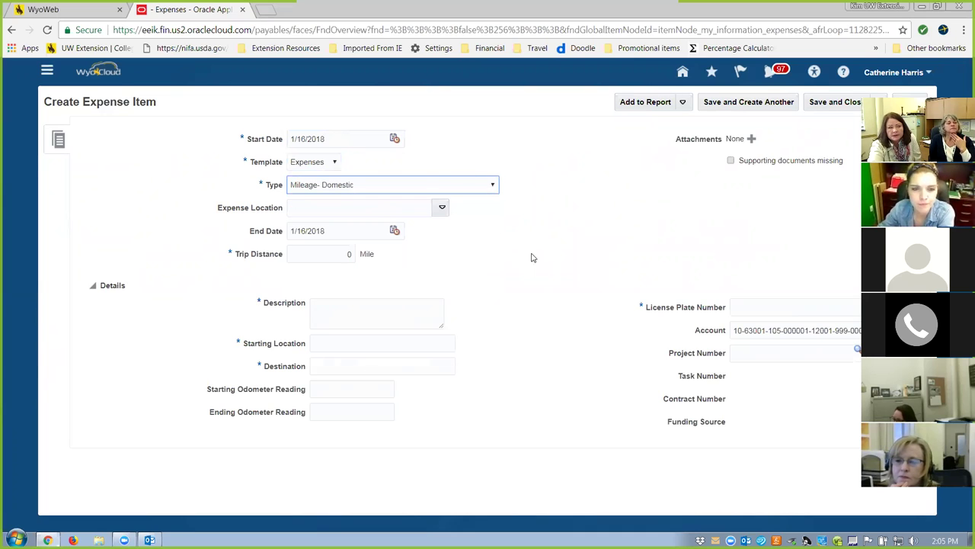
left_click(441, 207)
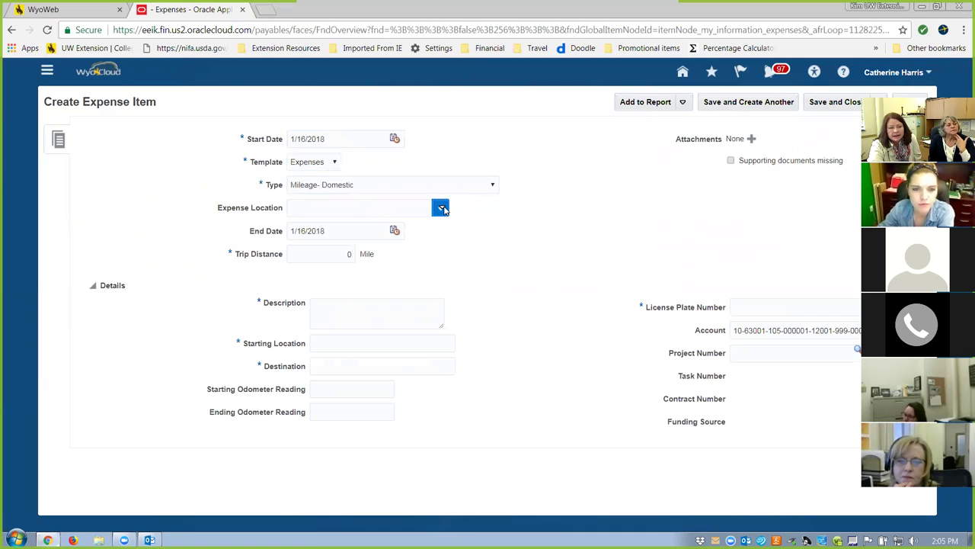
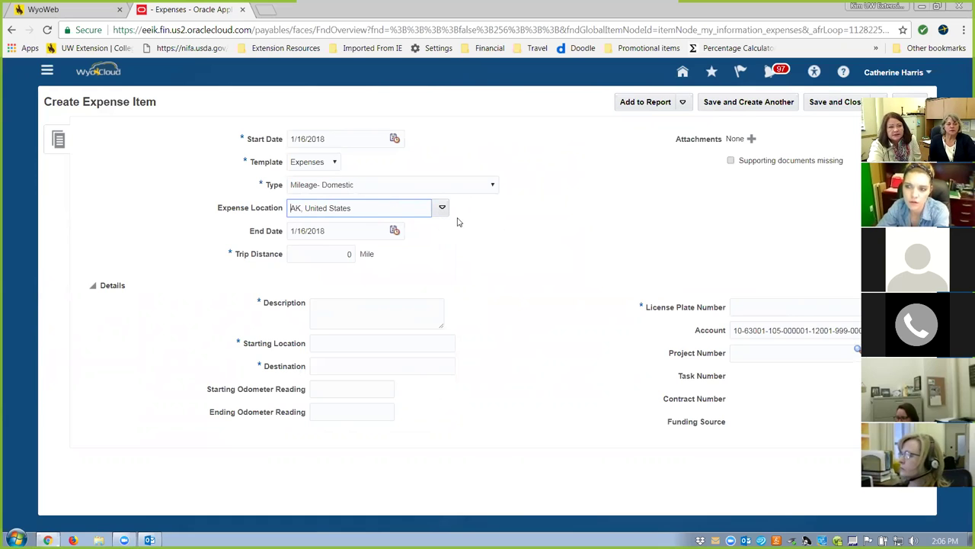
Set the mileage end date to 1/16/2018 and the trip distance to 270 miles.
left_click(395, 230)
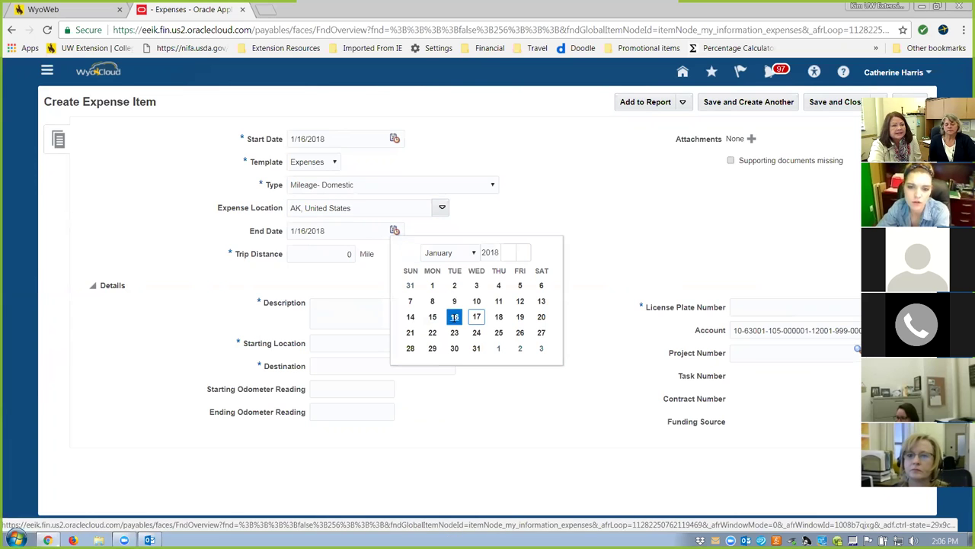
left_click(451, 317)
left_click(324, 259)
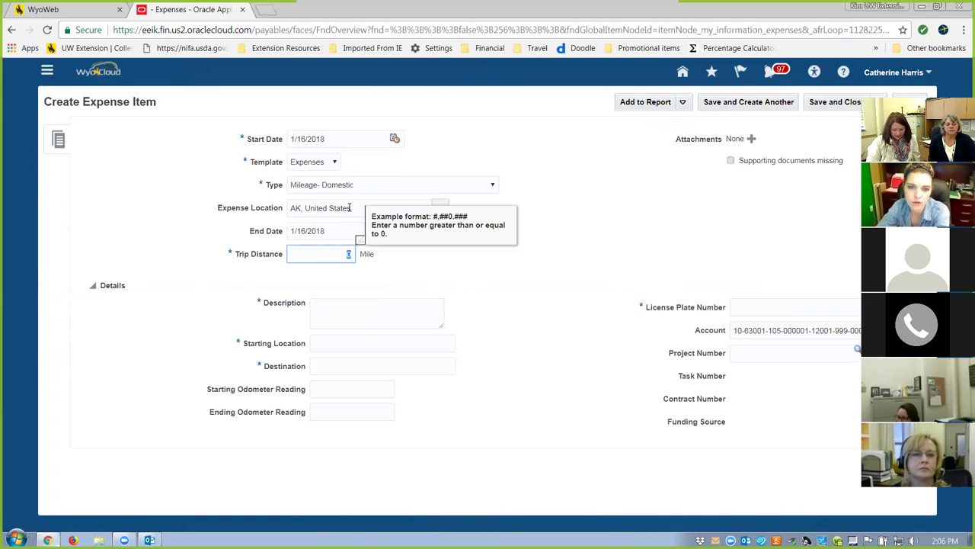
type("270")
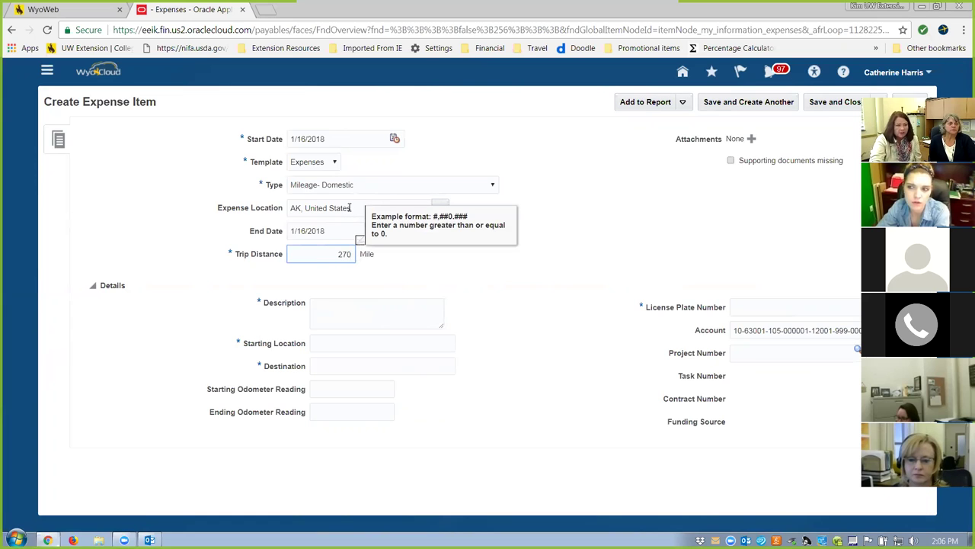
Describe the trip as 'travel to Casper to attend xxx meeting'.
left_click(366, 311)
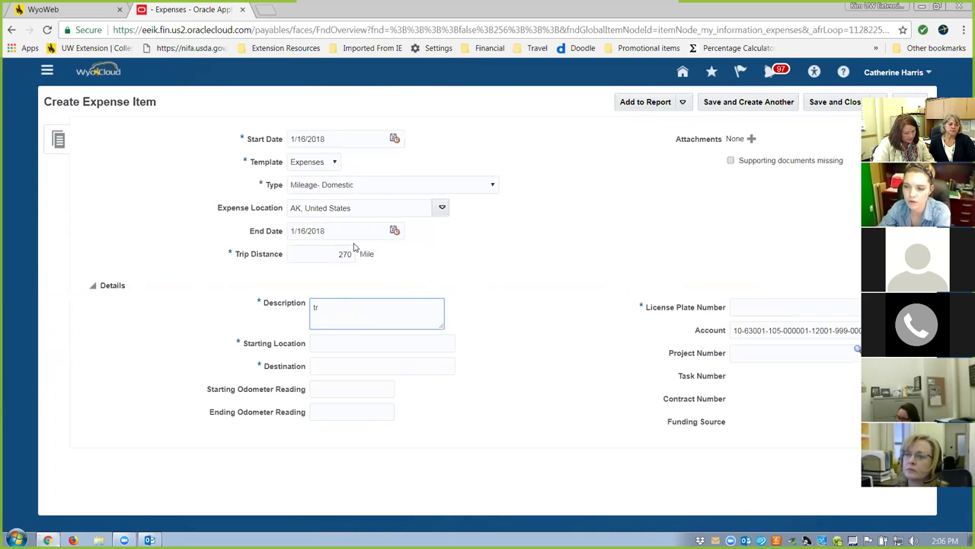
type("trav")
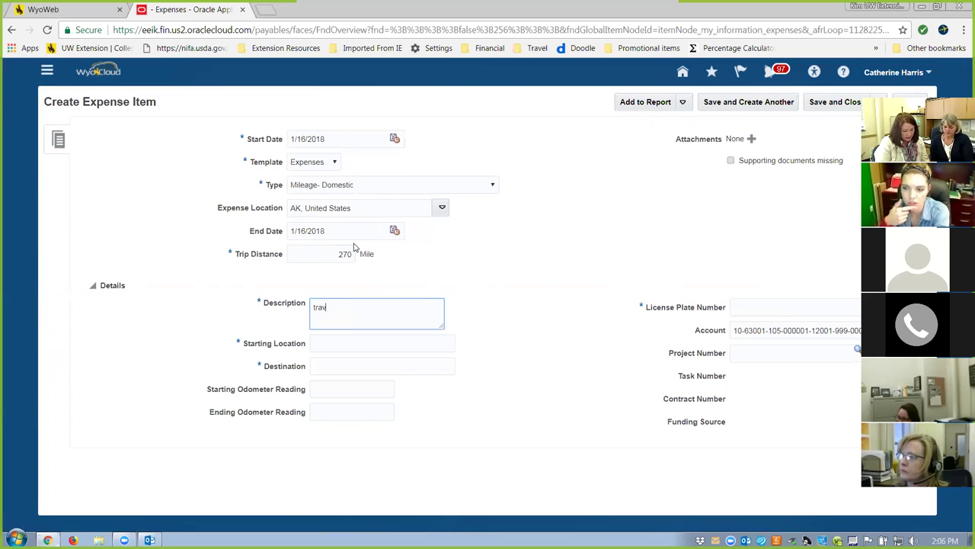
type("el y")
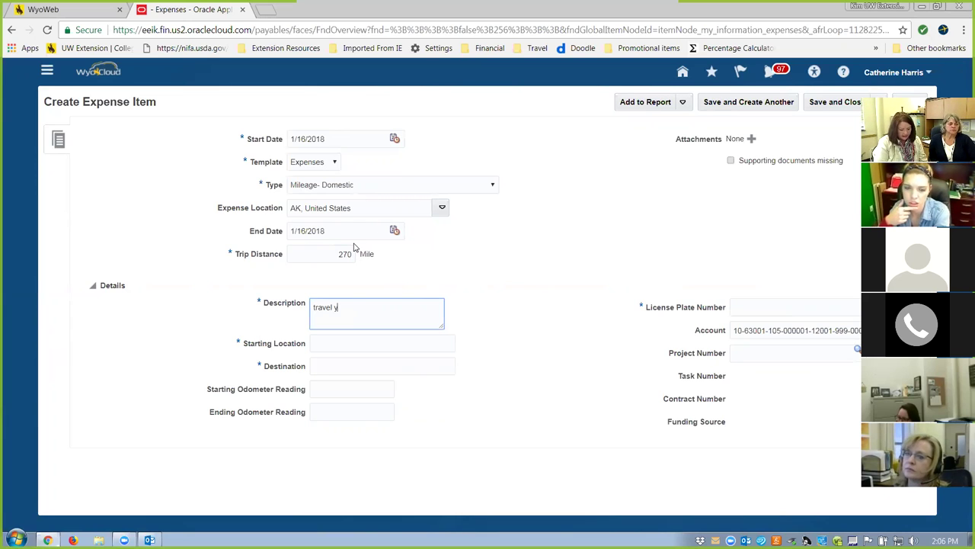
type("o Casher")
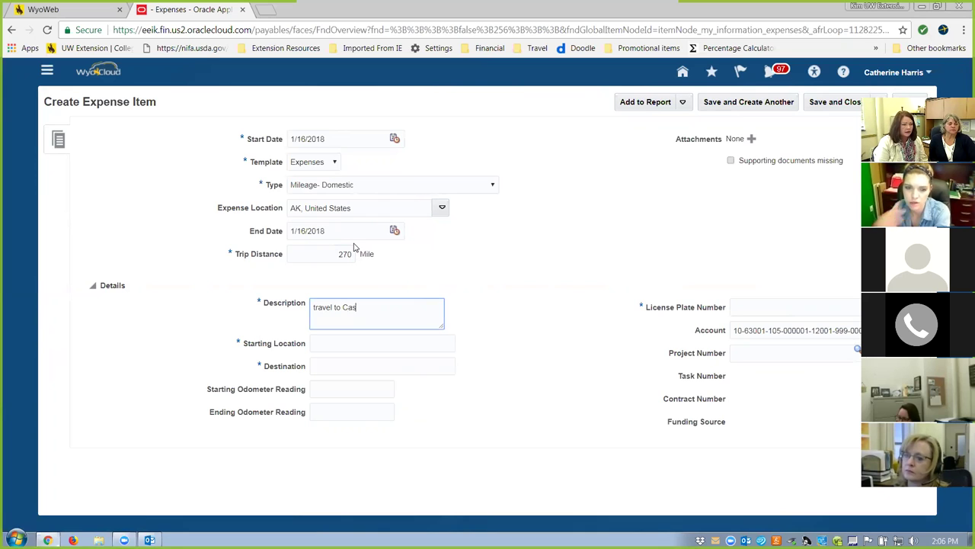
key("BackSpace")
key("BackSpace")
key("BackSpace")
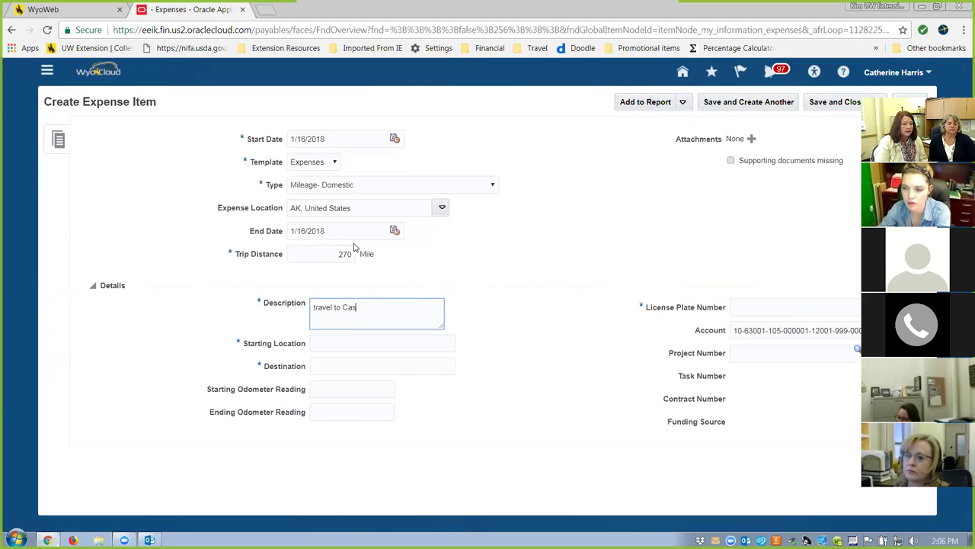
type("per to atten")
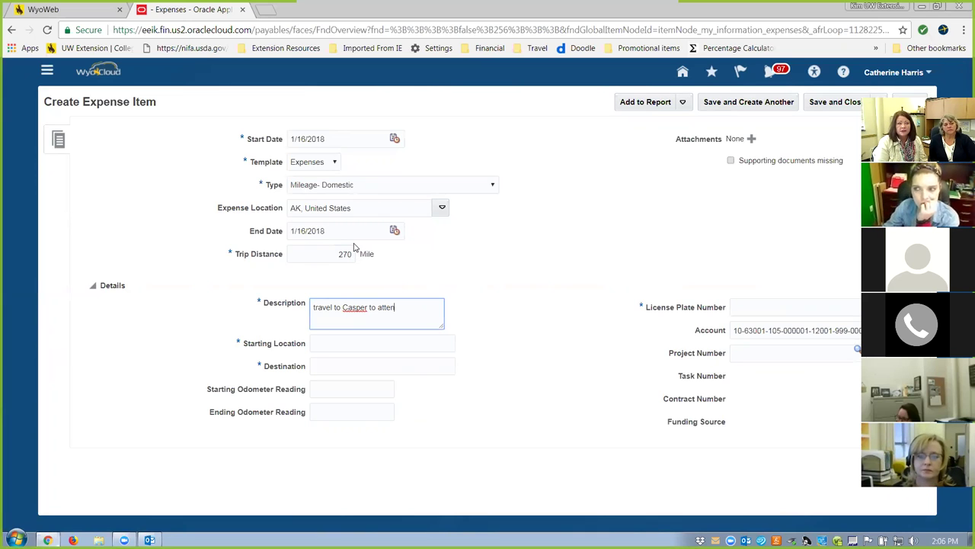
type("d xxx meetin")
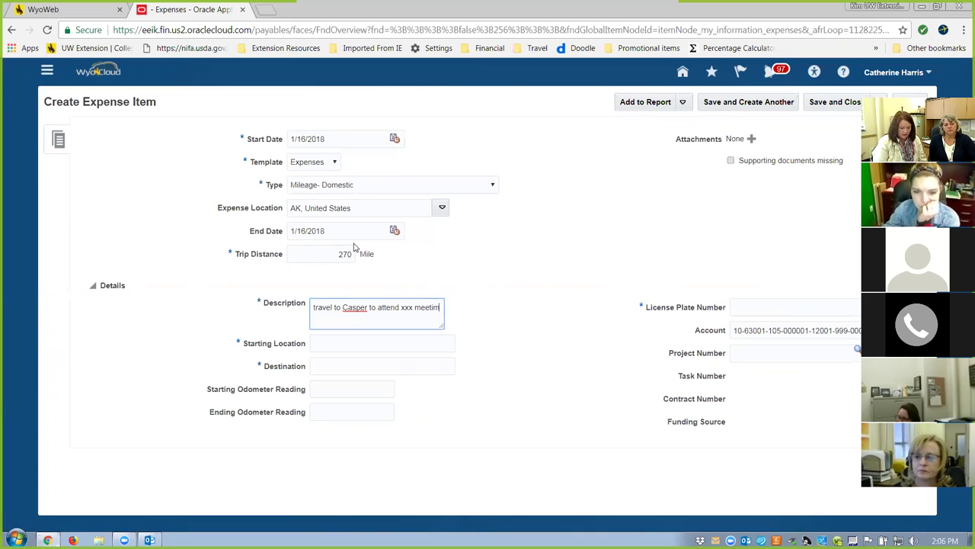
type("ng")
key("BackSpace")
key("BackSpace")
key("BackSpace")
key("BackSpace")
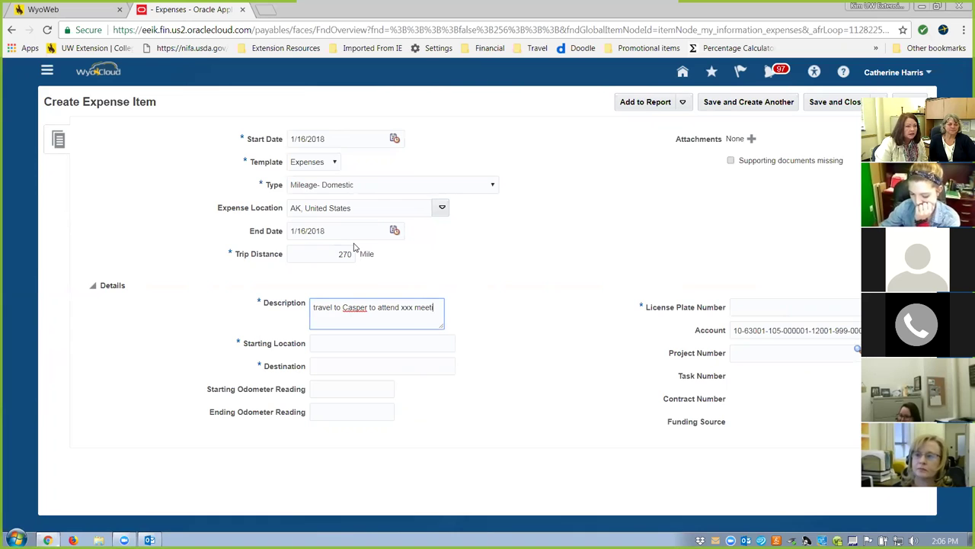
type("ng")
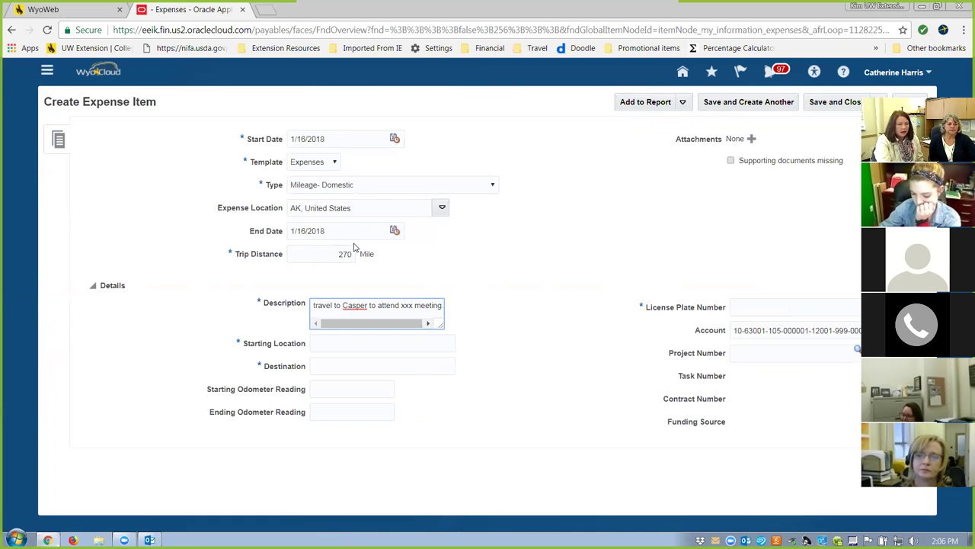
key("Return")
left_click(368, 344)
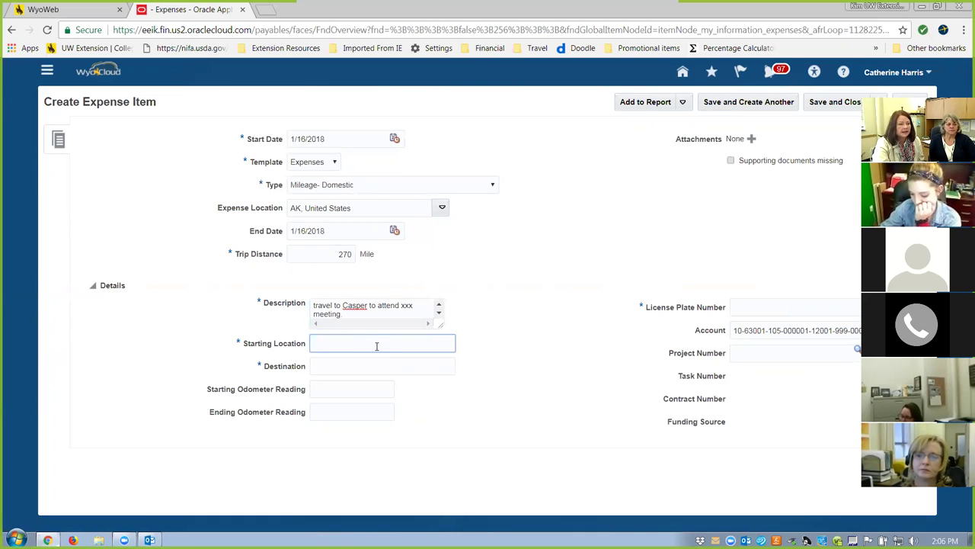
Enter Laramie as the starting location and Casper as the destination.
type("laram")
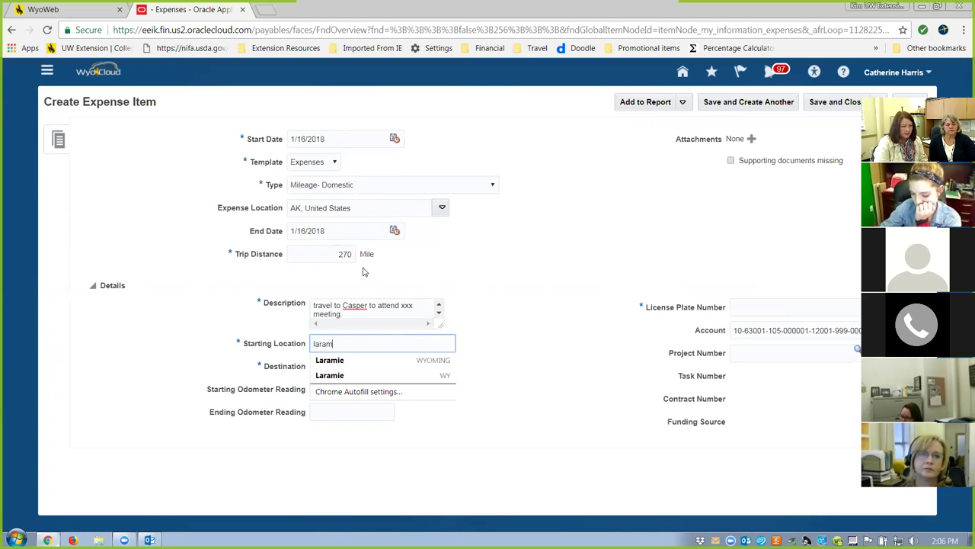
left_click(347, 360)
left_click(351, 367)
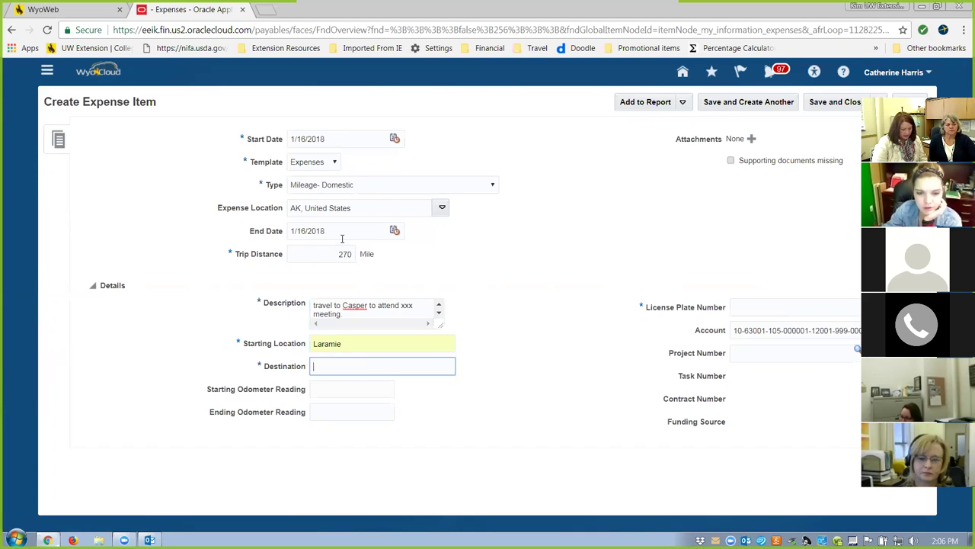
type("Casper")
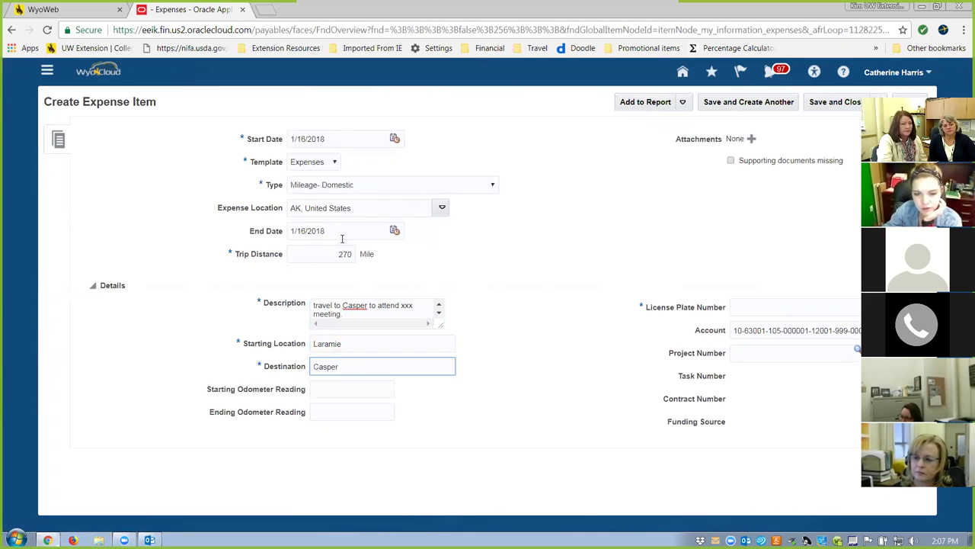
left_click(347, 389)
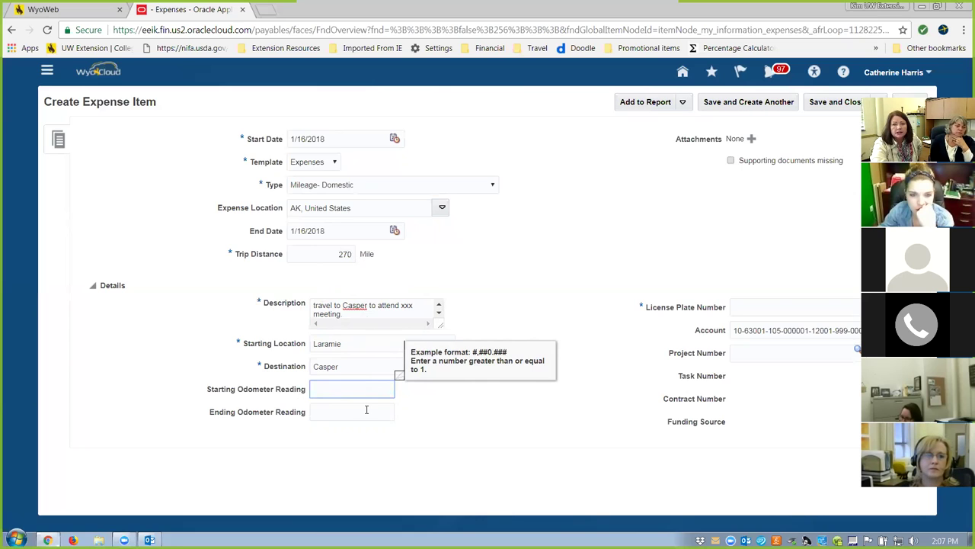
Enter the vehicle's license plate number on the mileage item.
left_click(792, 305)
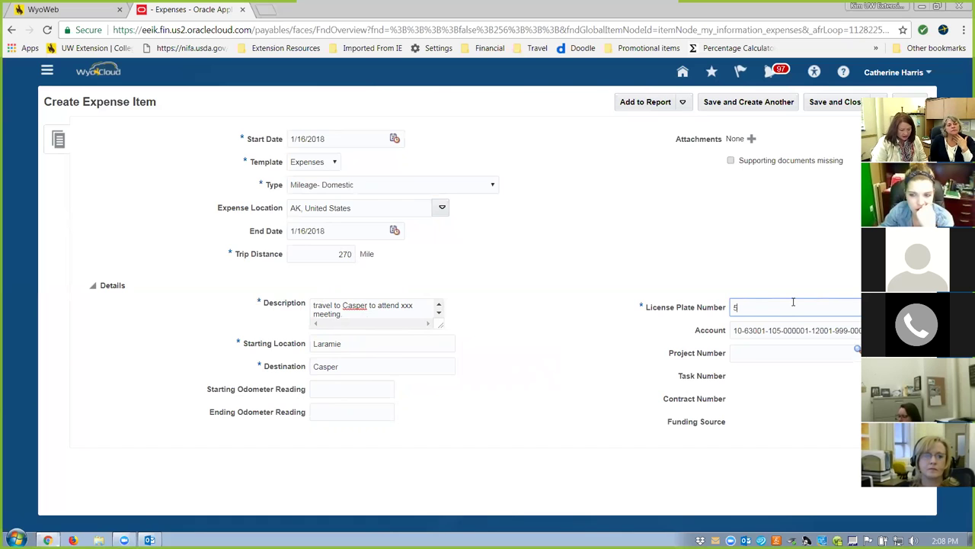
type("5-3544")
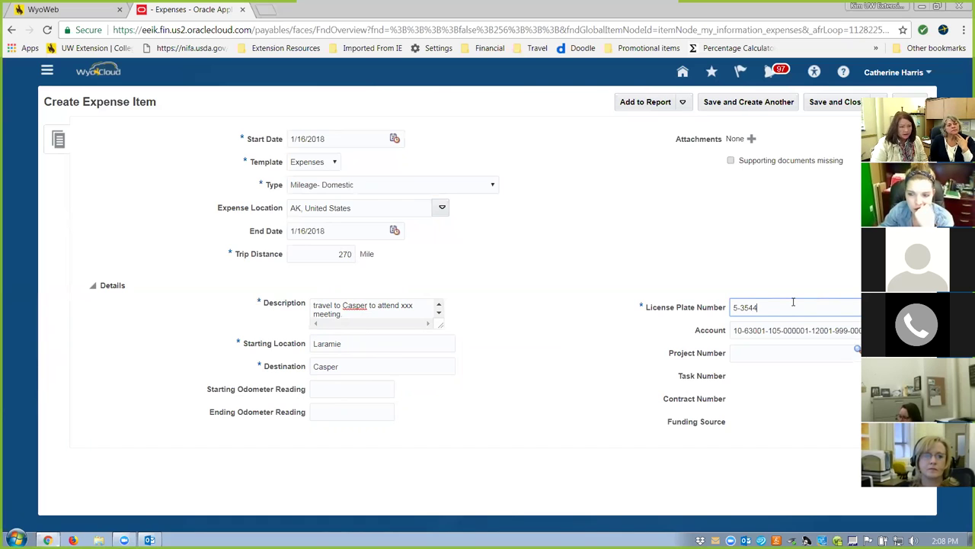
left_click(800, 352)
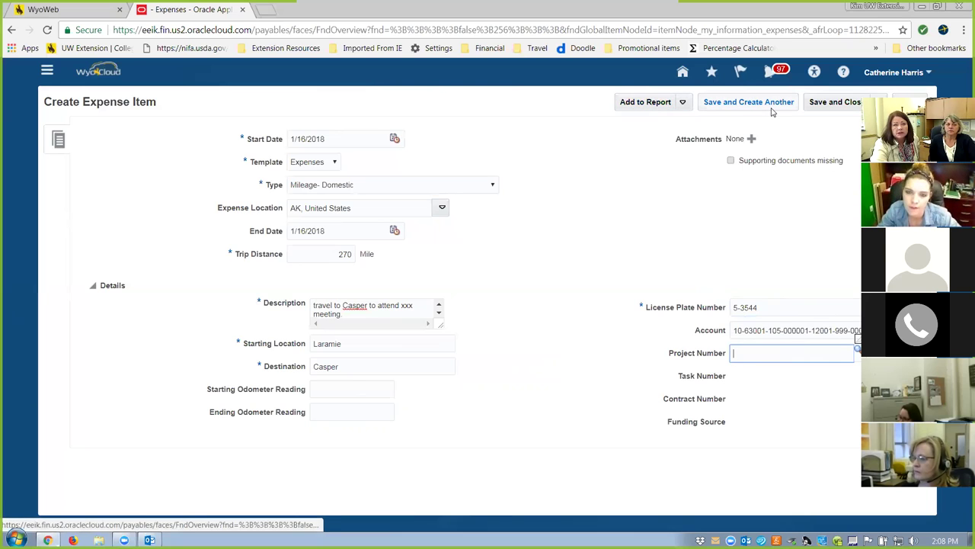
left_click(842, 107)
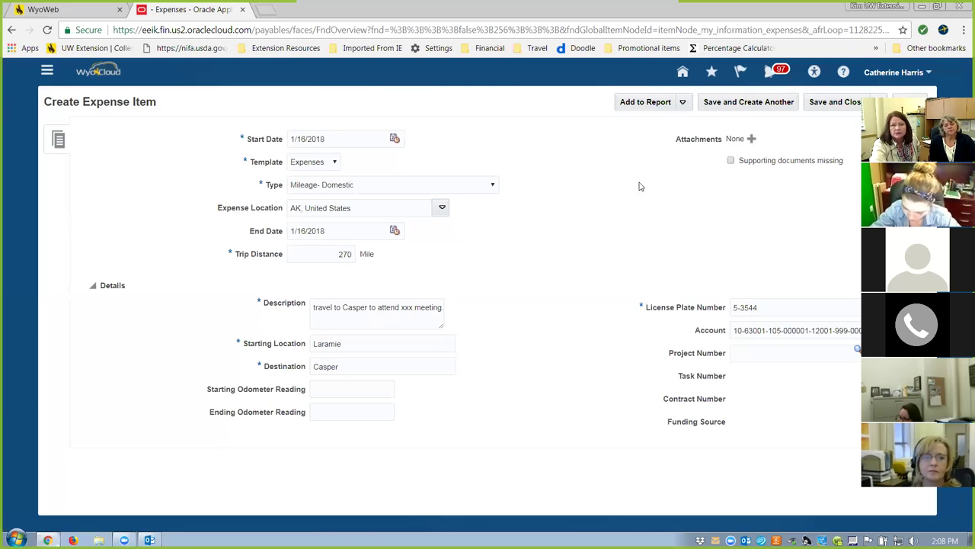
Save the mileage item and add the Mileage- Domestic item to a new 147.15 USD expense report.
left_click(850, 107)
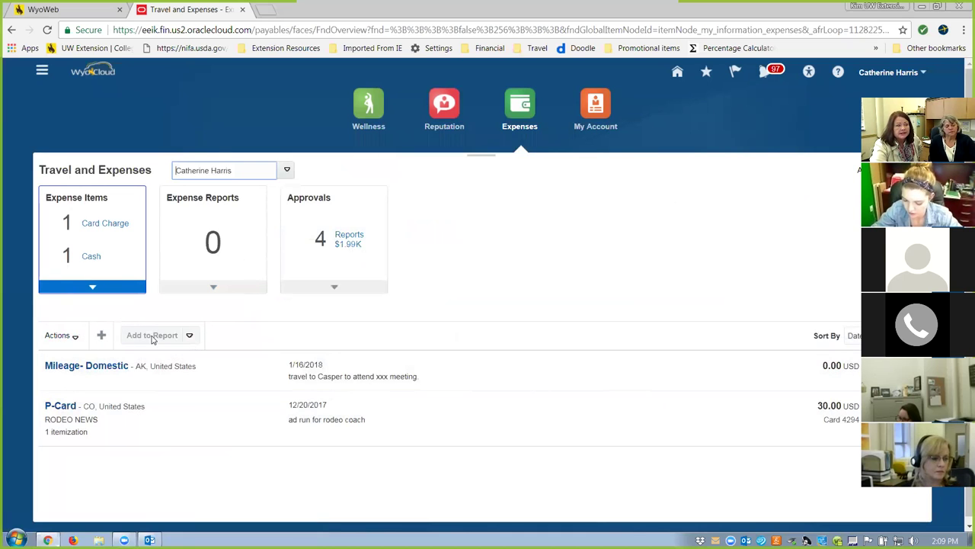
left_click(144, 366)
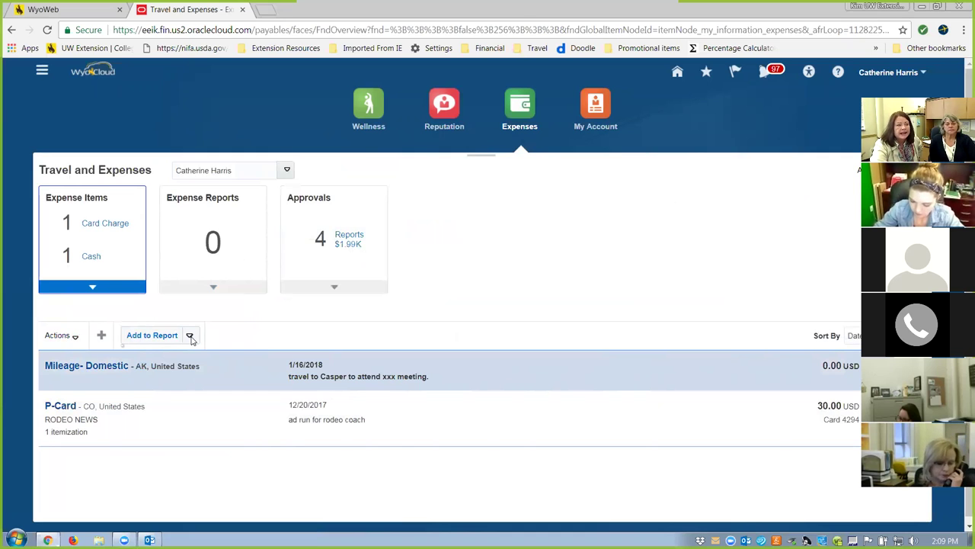
left_click(161, 336)
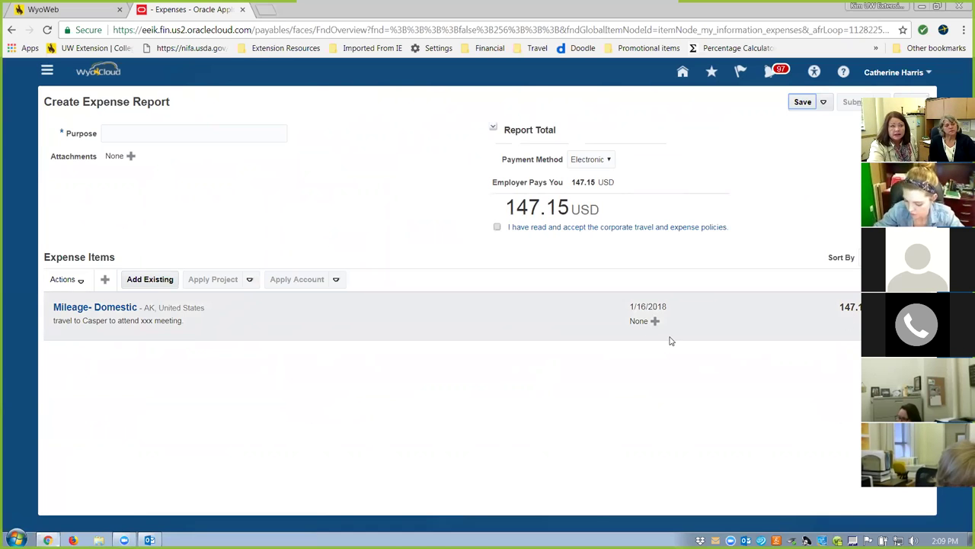
Enter the report purpose 'Travel to Casper to attend xxx meeting 1/16/18'.
left_click(193, 132)
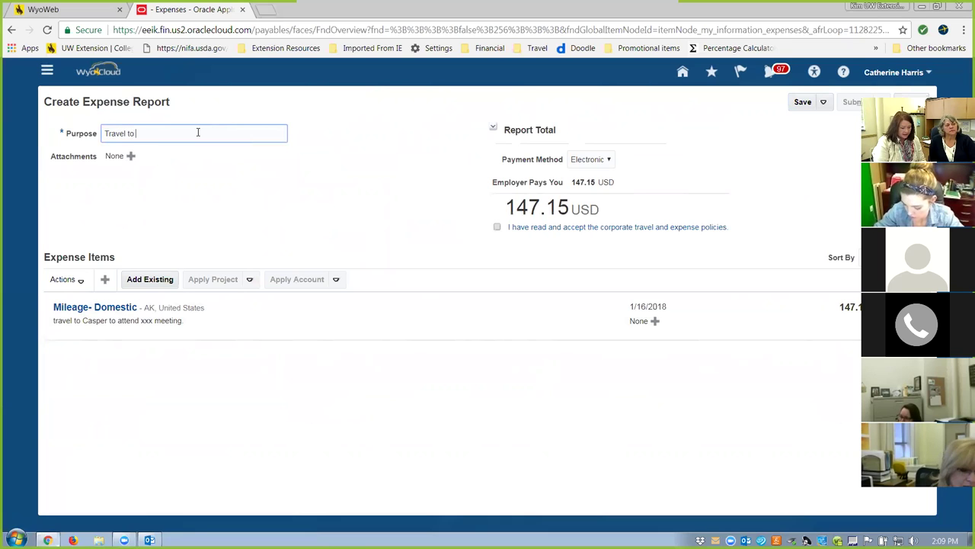
type("Travel to Casper to at")
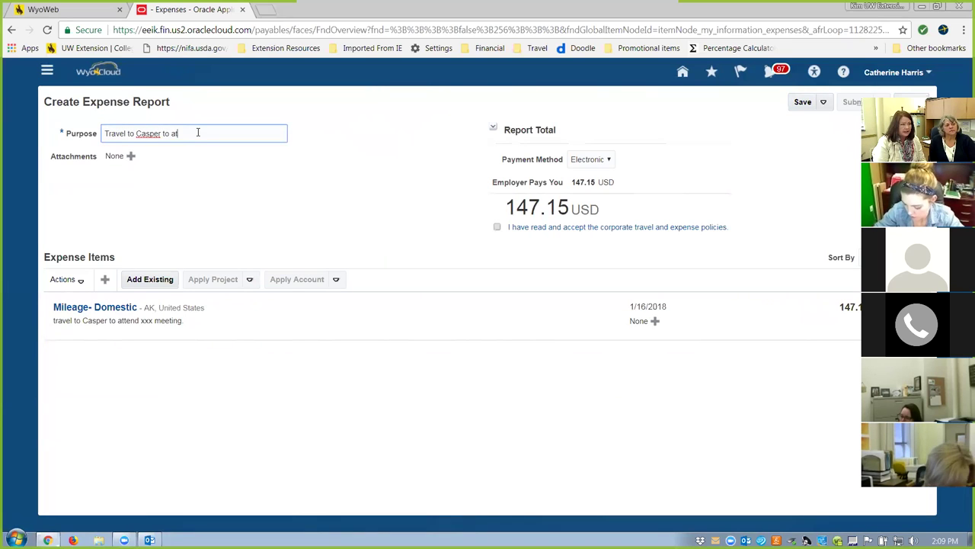
type("tend xxx")
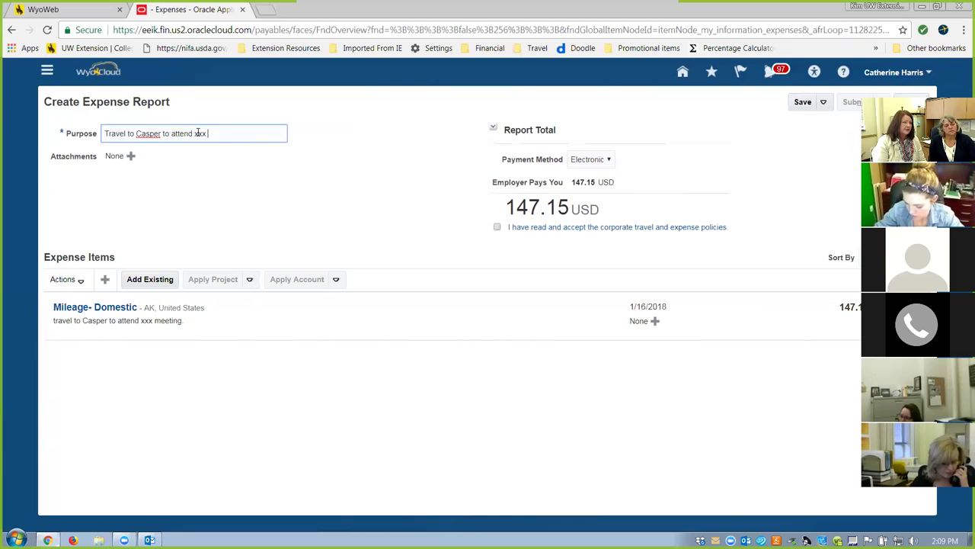
type(" meeting ")
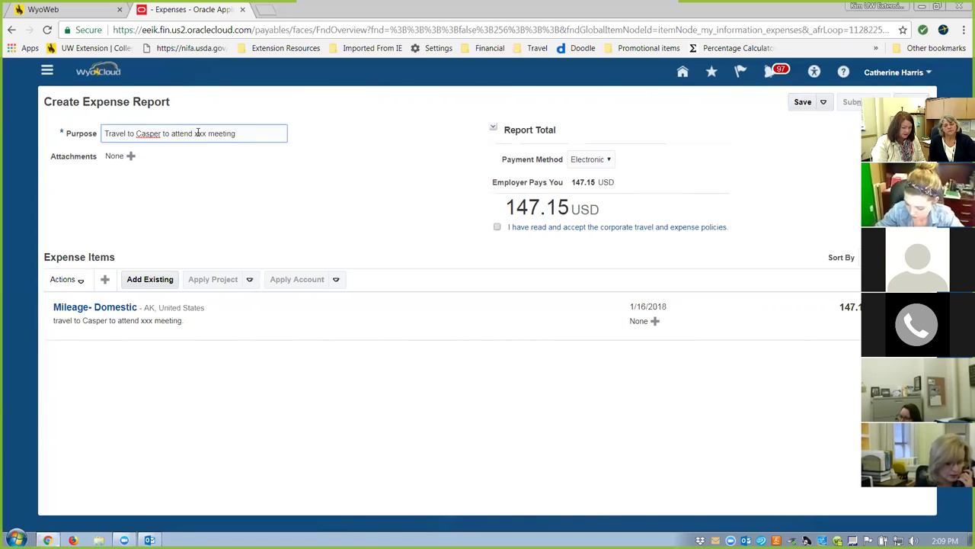
type("1/16/1")
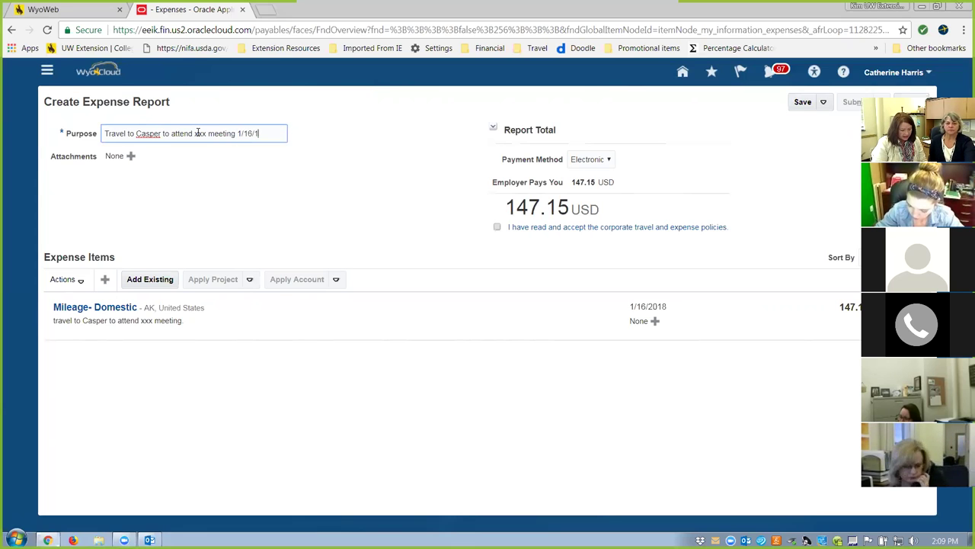
type("8")
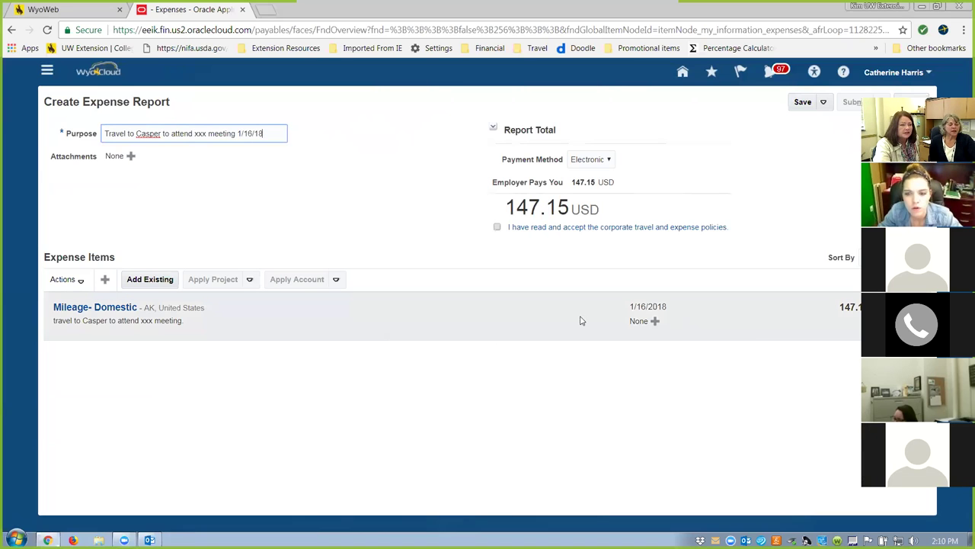
Attach the CERC Evaluation - SurveyMonkey Analyze PDF as a receipt to the mileage expense.
left_click(657, 324)
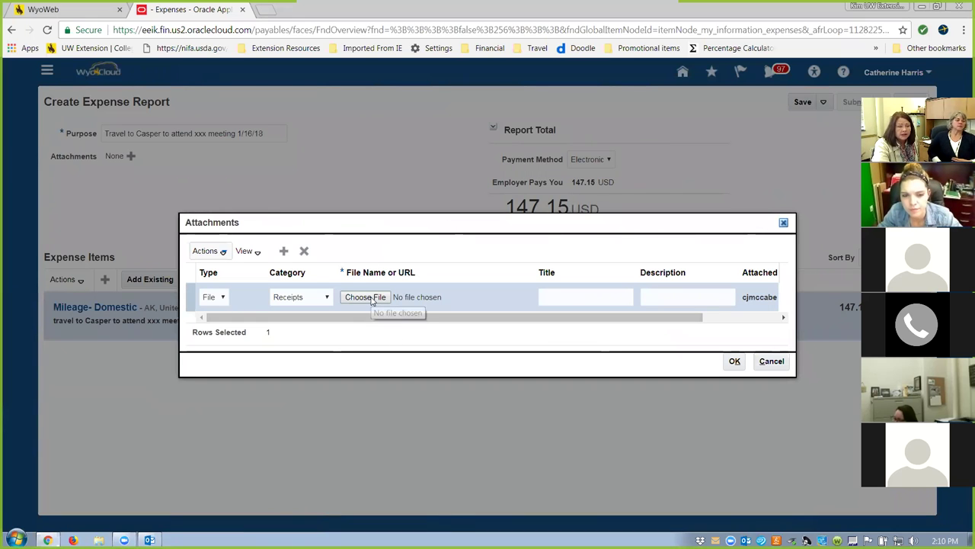
left_click(366, 297)
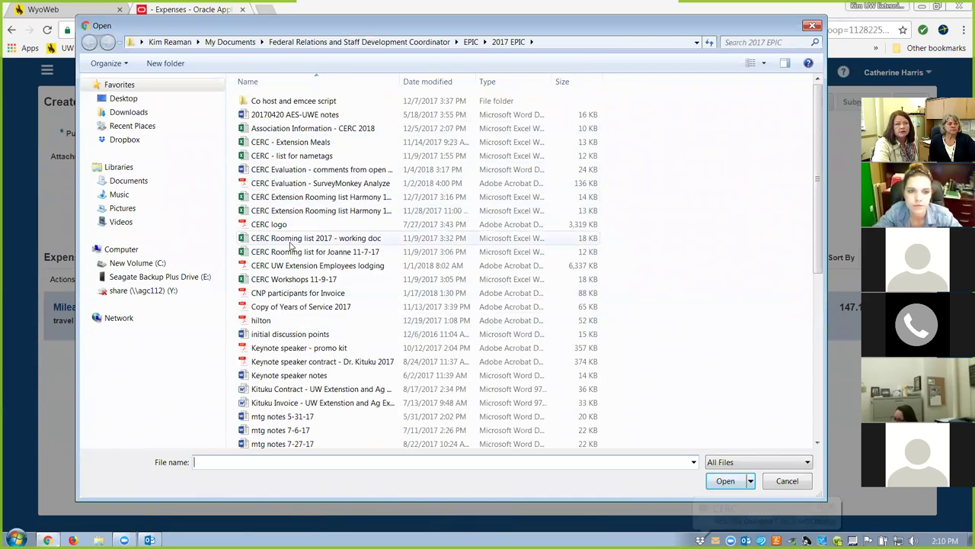
left_click(308, 186)
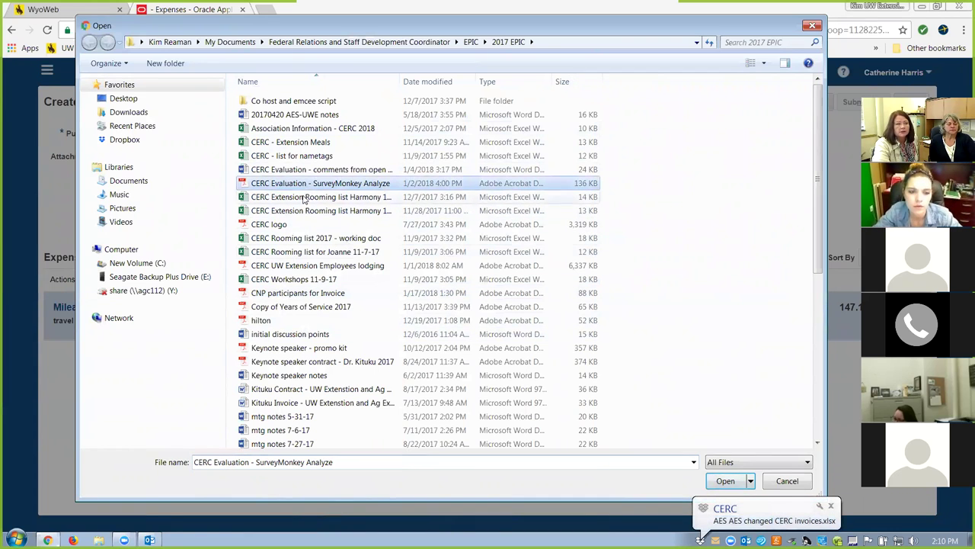
left_click(728, 482)
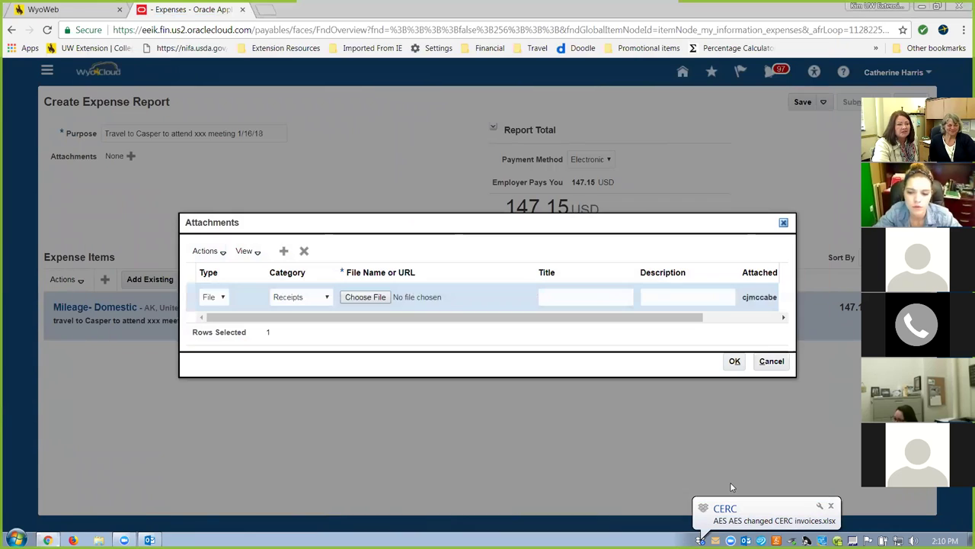
left_click(735, 363)
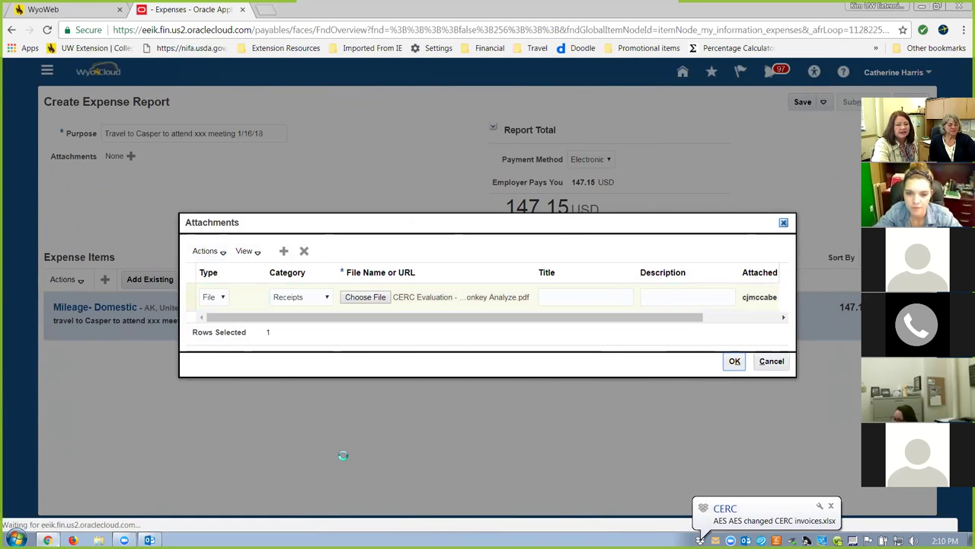
left_click(735, 362)
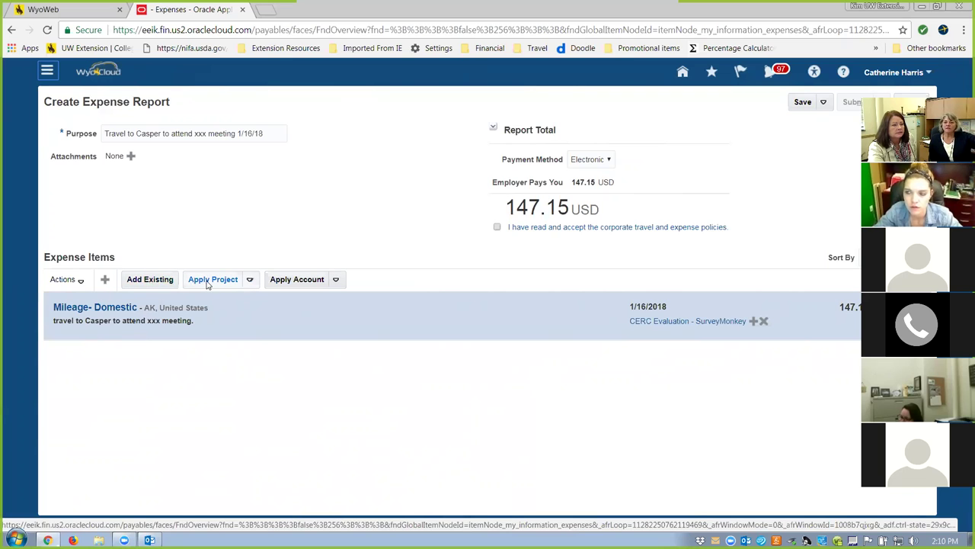
left_click(82, 281)
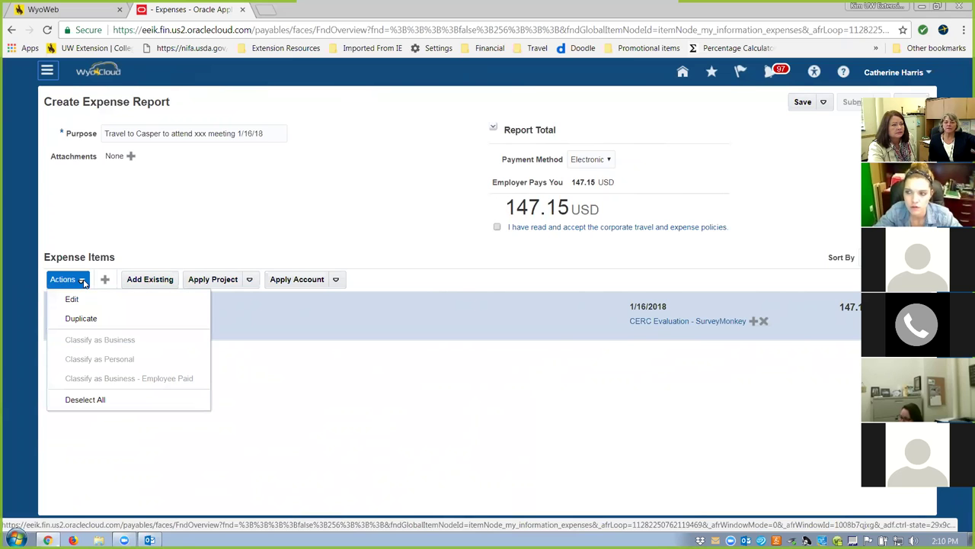
left_click(489, 457)
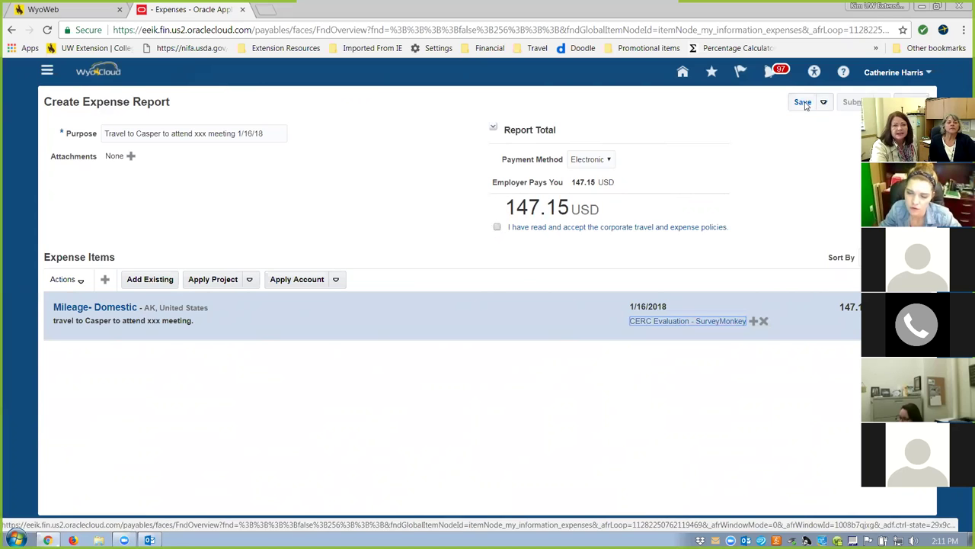
Save the 147.15 USD report with the policy box left unticked, then return to the overview.
left_click(497, 226)
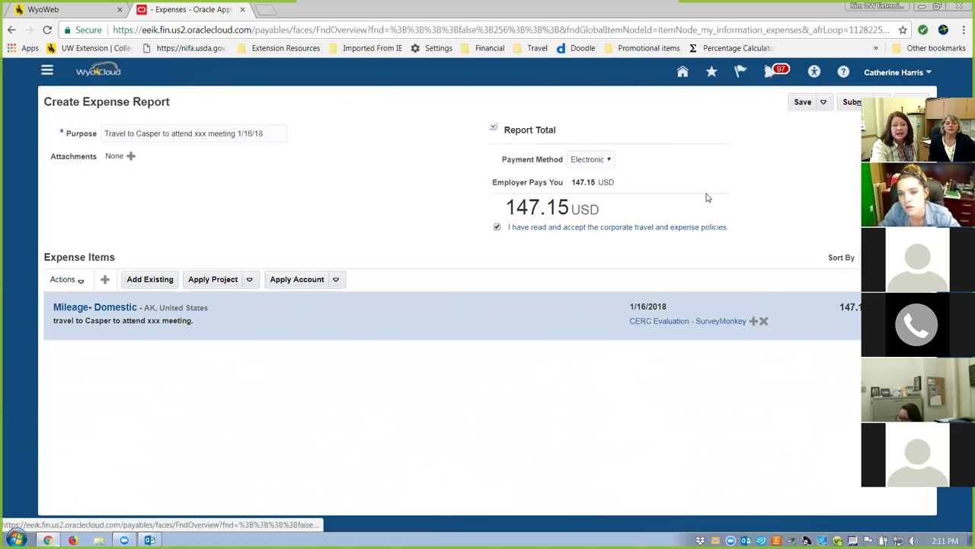
left_click(498, 227)
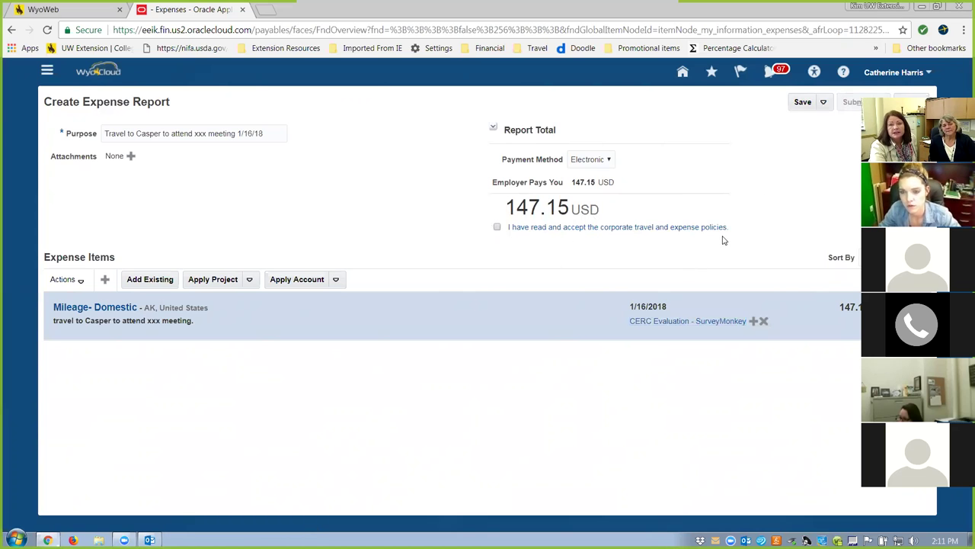
left_click(803, 101)
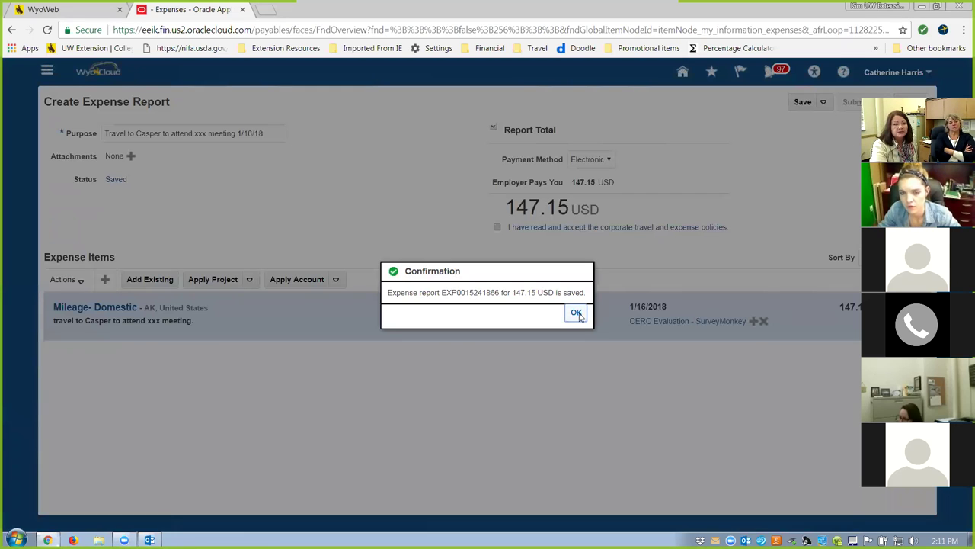
left_click(577, 313)
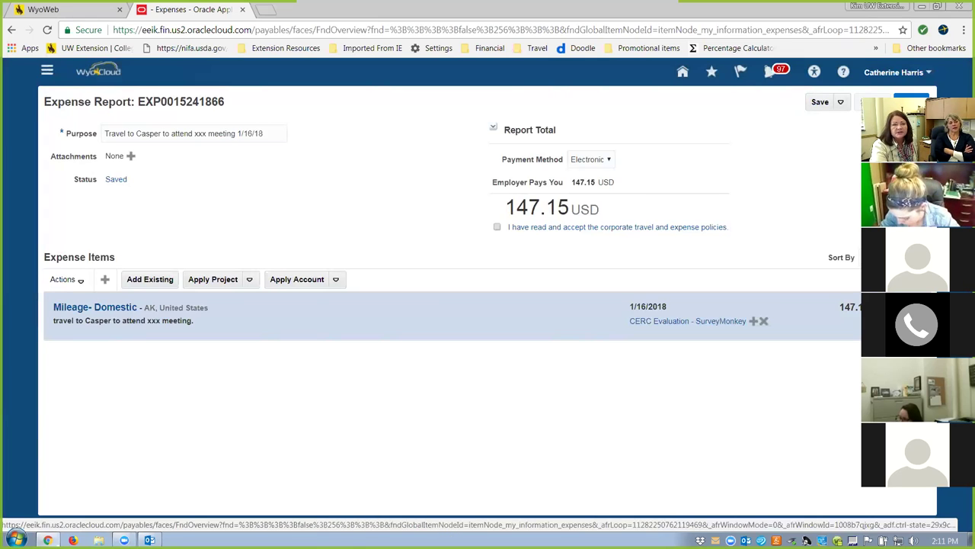
left_click(912, 101)
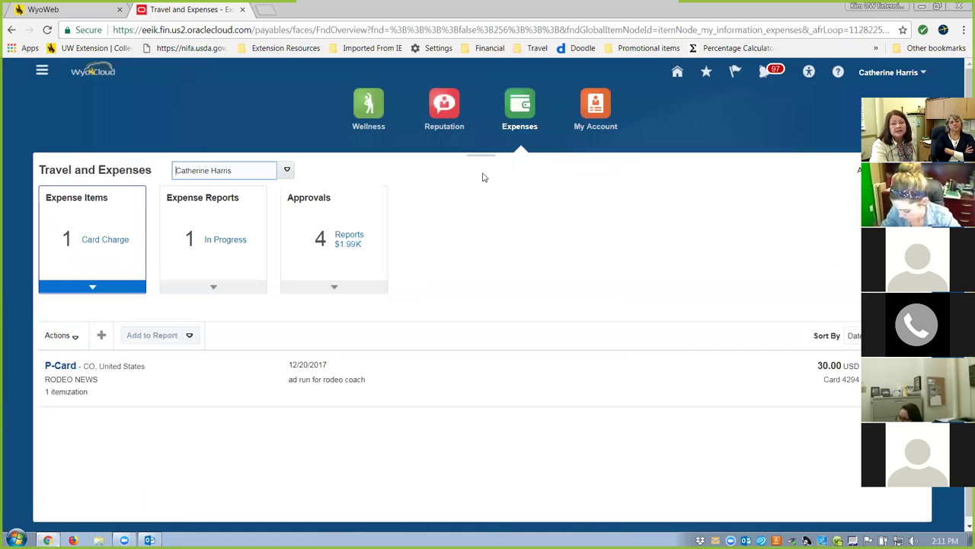
Open the saved Casper travel report from Expense Reports In Progress.
left_click(222, 241)
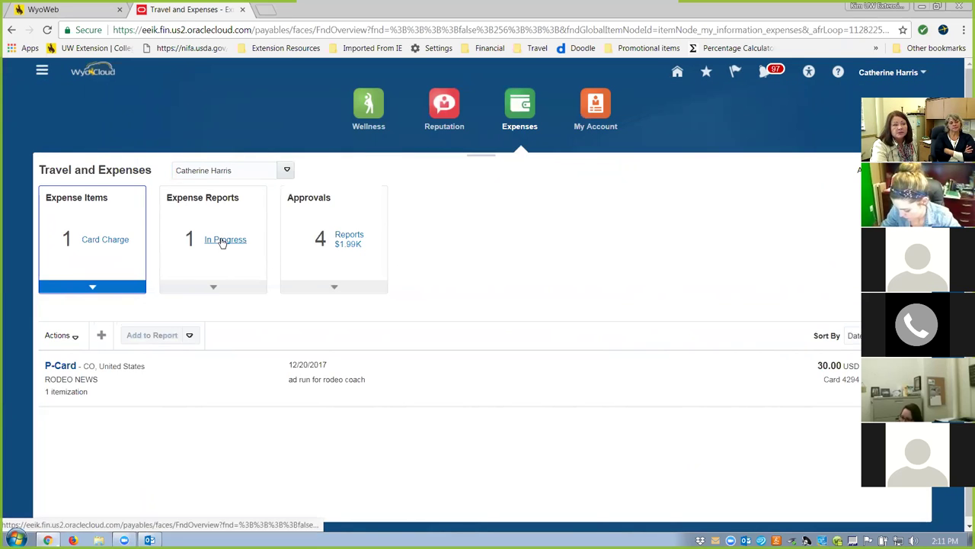
left_click(222, 241)
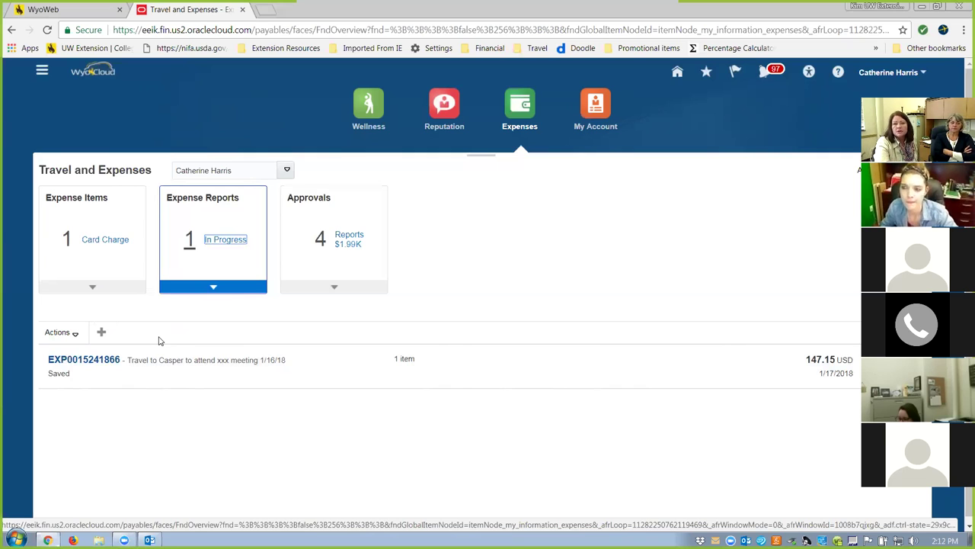
left_click(84, 364)
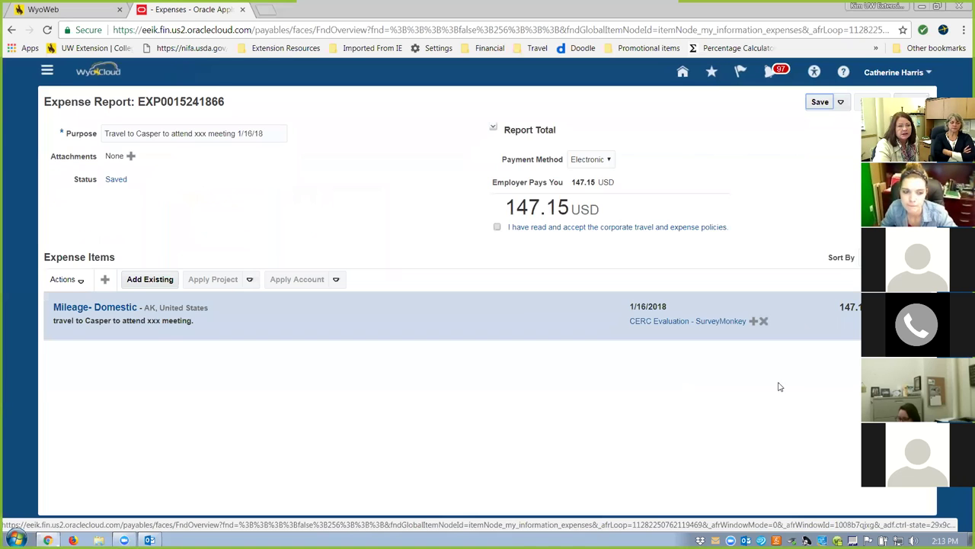
Append 'charge to area travel' to the report purpose and save the report.
left_click(266, 133)
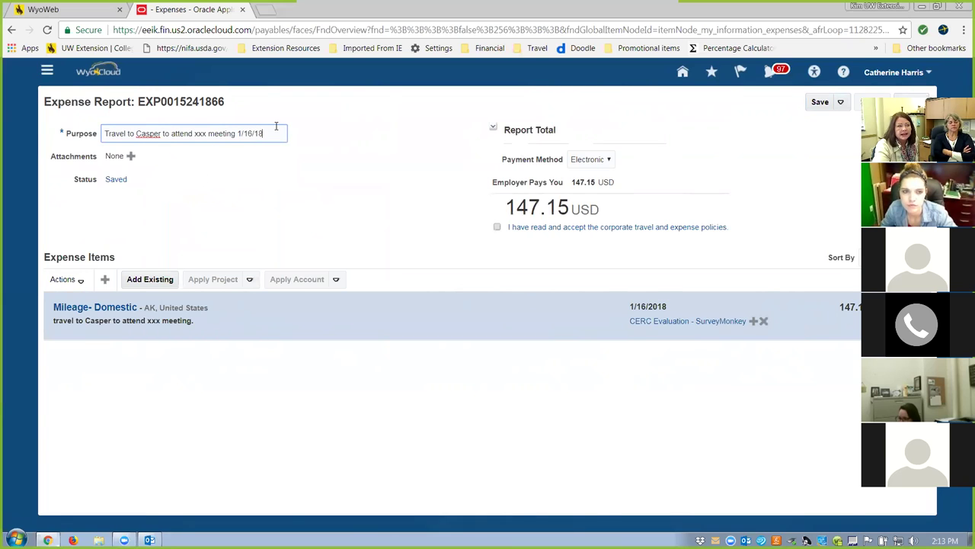
type("cahrged")
key("BackSpace")
key("BackSpace")
key("BackSpace")
key("BackSpace")
key("BackSpace")
type("h")
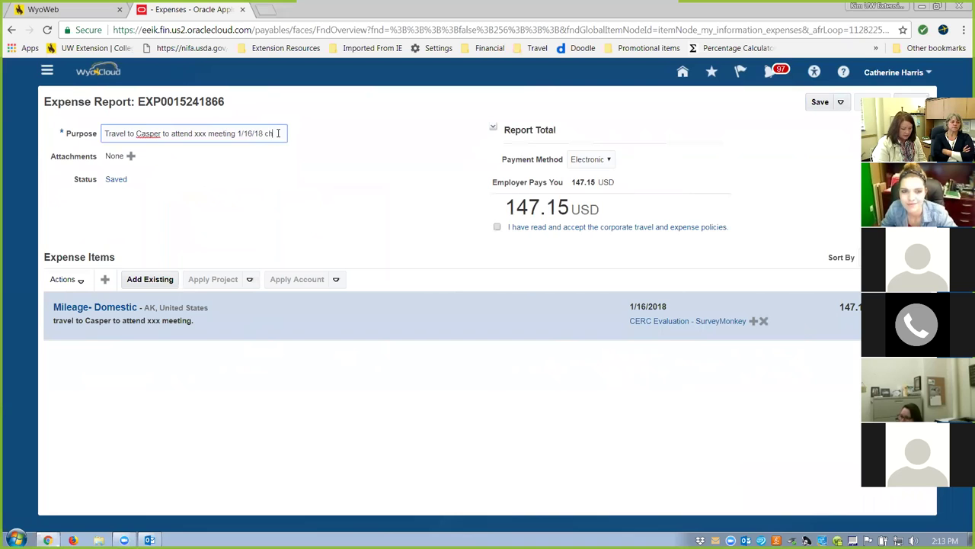
type("arge to area travel")
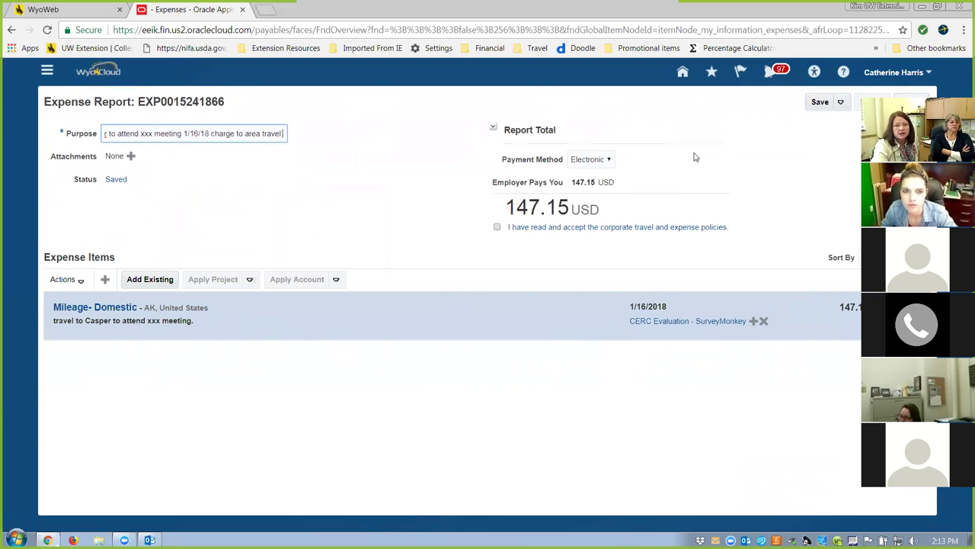
left_click(820, 102)
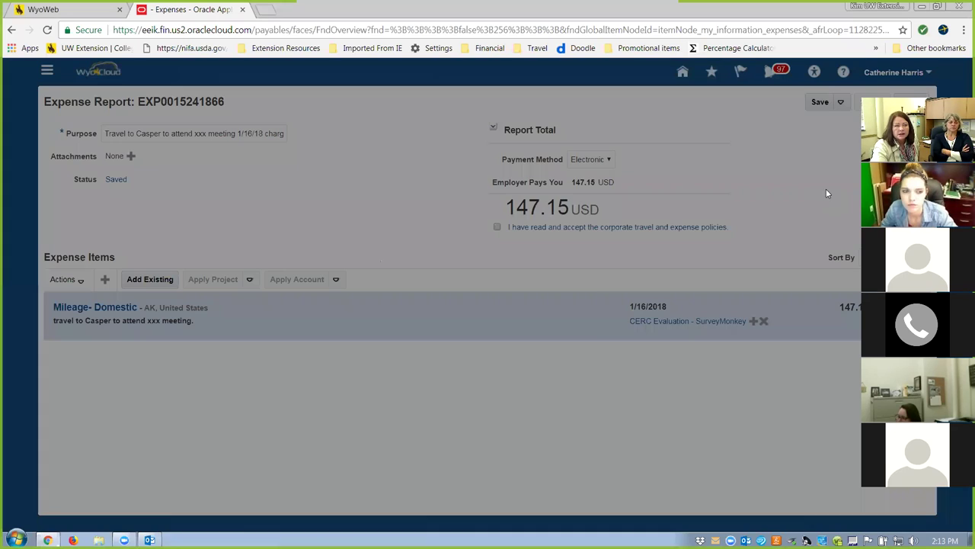
Dismiss the save confirmation and go back to the Travel and Expenses overview.
left_click(579, 313)
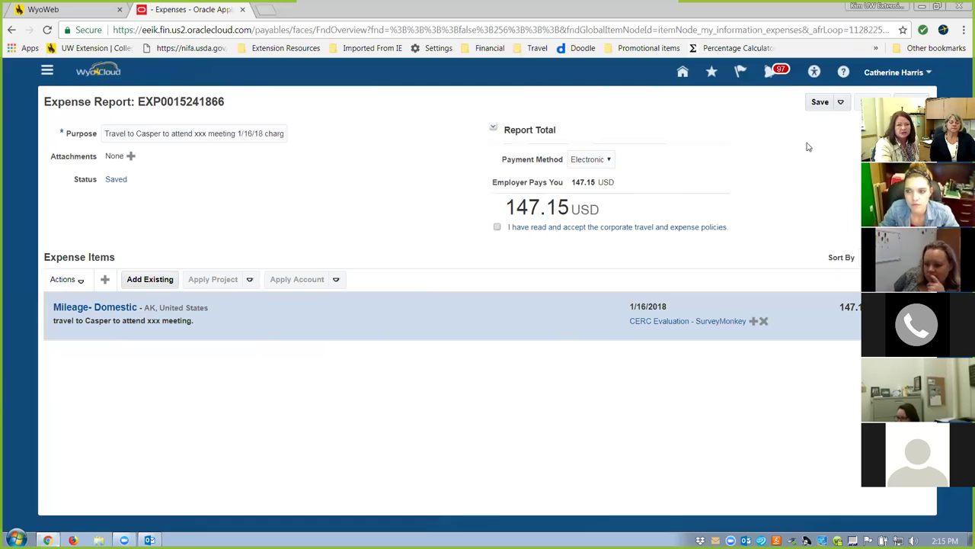
left_click(884, 101)
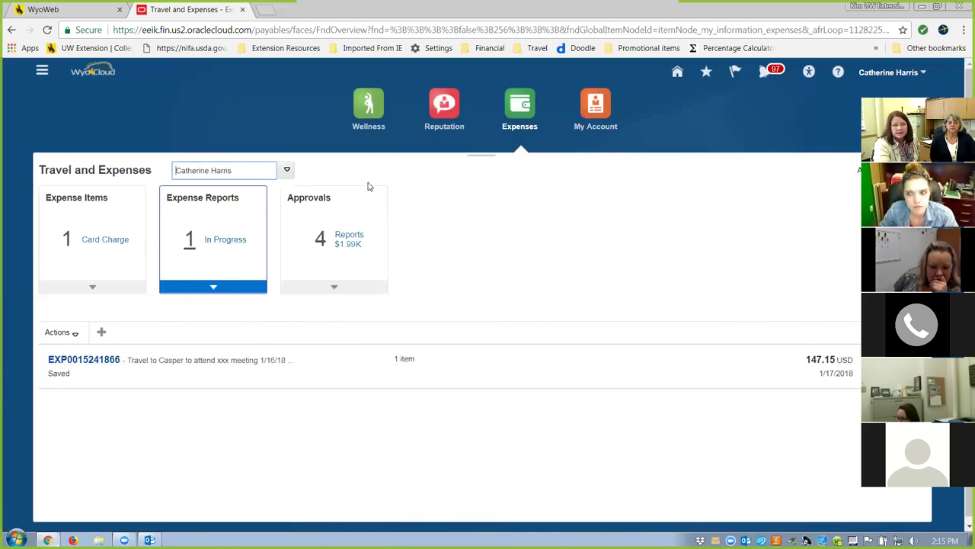
Switch the Travel and Expenses overview to another employee's expenses.
left_click(287, 172)
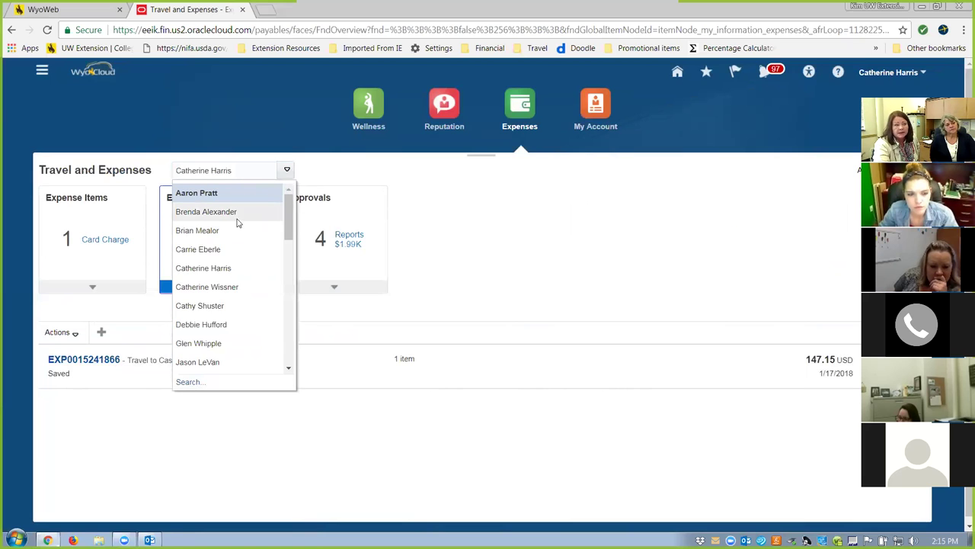
left_click(288, 338)
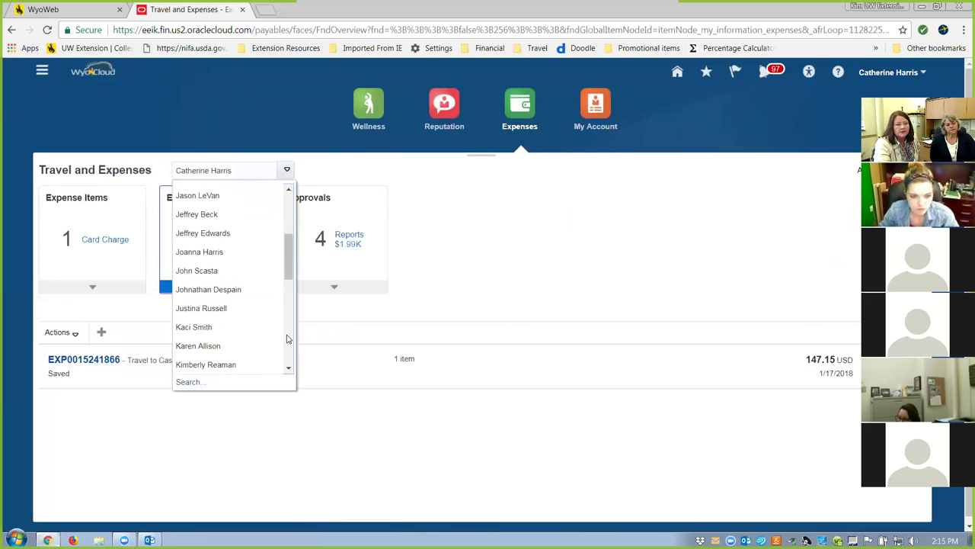
left_click(208, 345)
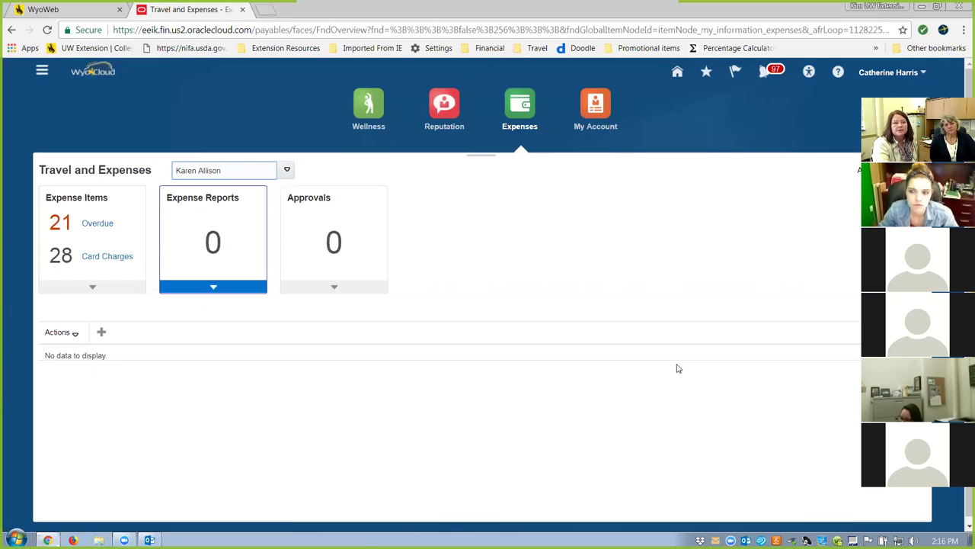
Reopen the delegator list and close it without changing the person.
left_click(286, 169)
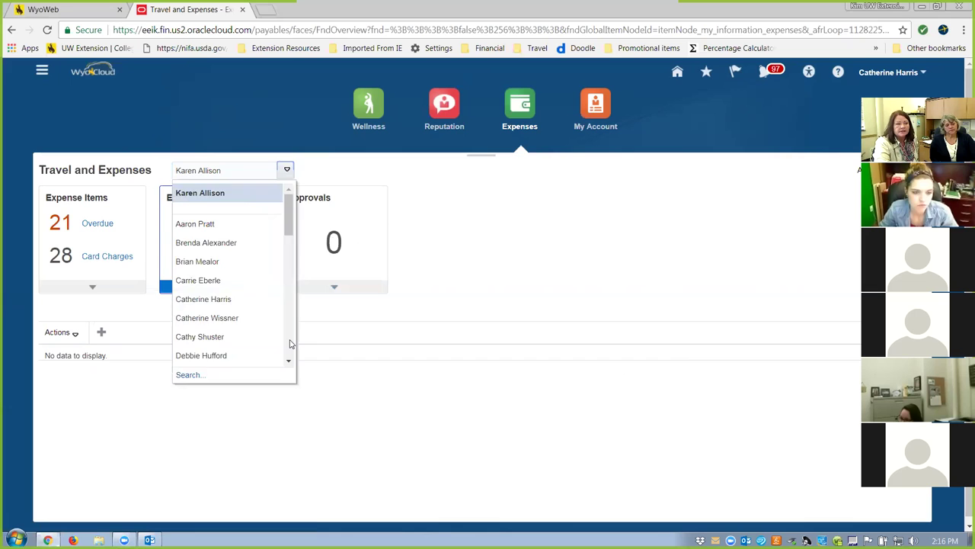
scroll(290, 342, "down", 6)
scroll(290, 342, "down", 2)
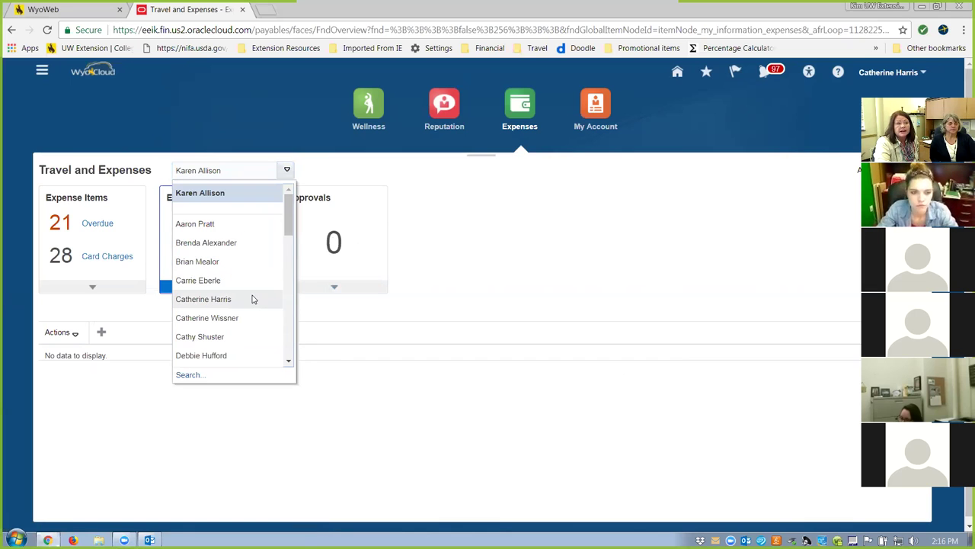
left_click(524, 246)
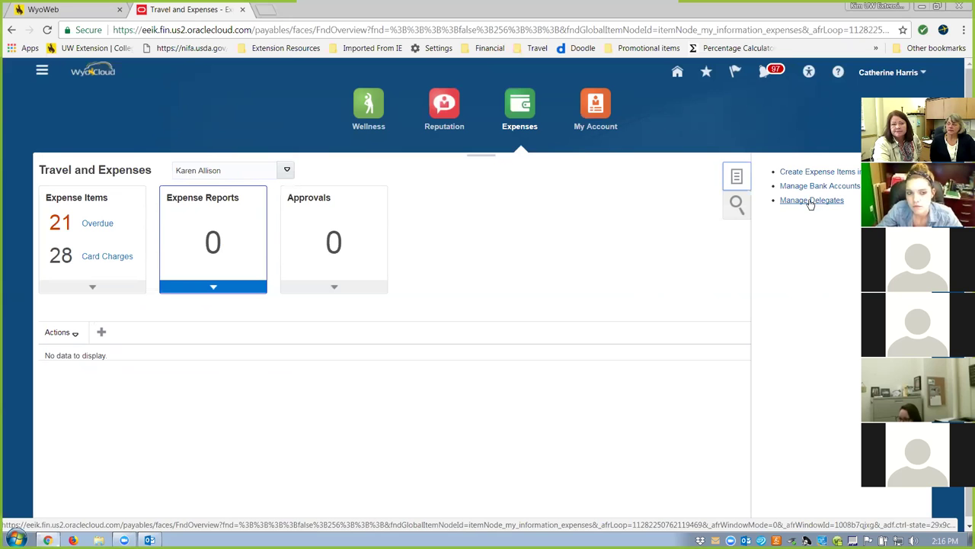
Open the Manage Delegates page showing the four active delegates.
left_click(812, 200)
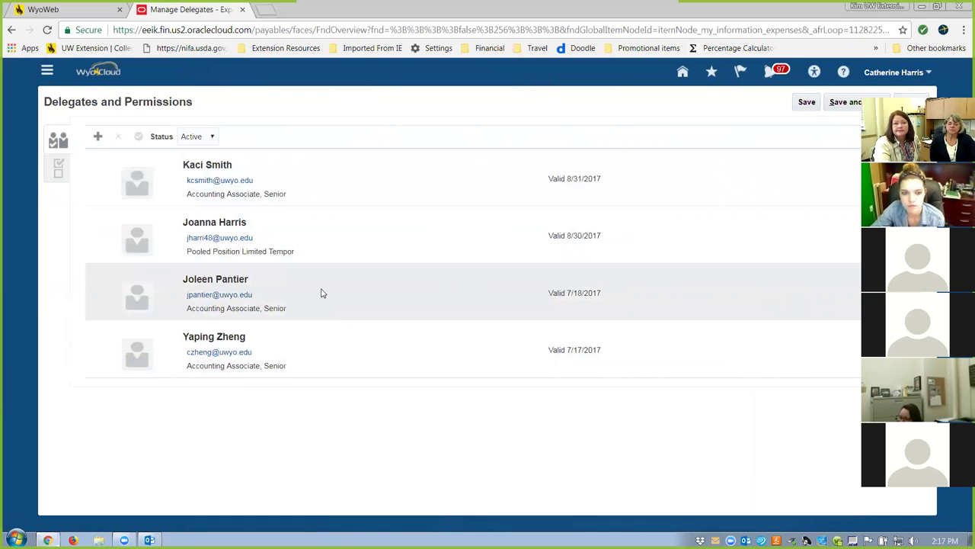
Add a new delegate row and enter a partial employee name in its Person field.
left_click(98, 135)
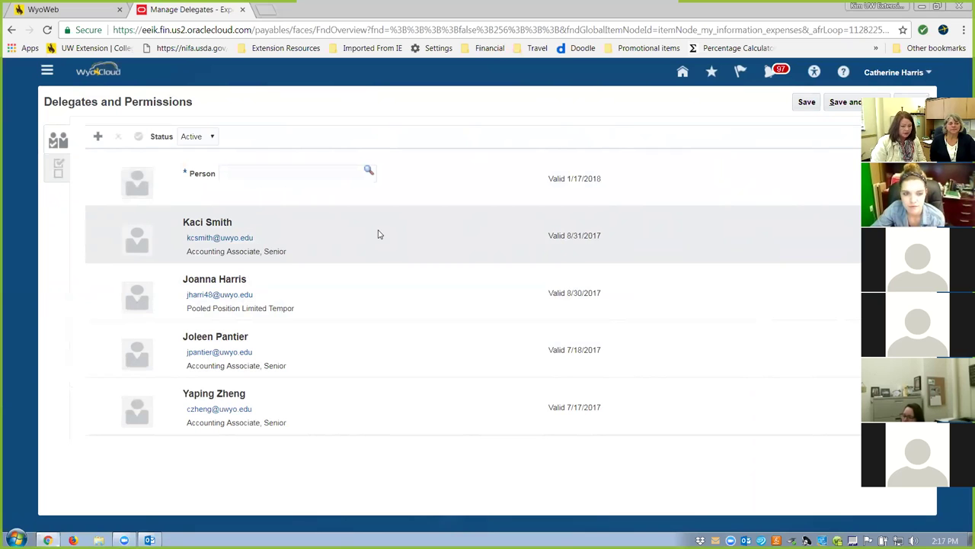
left_click(239, 175)
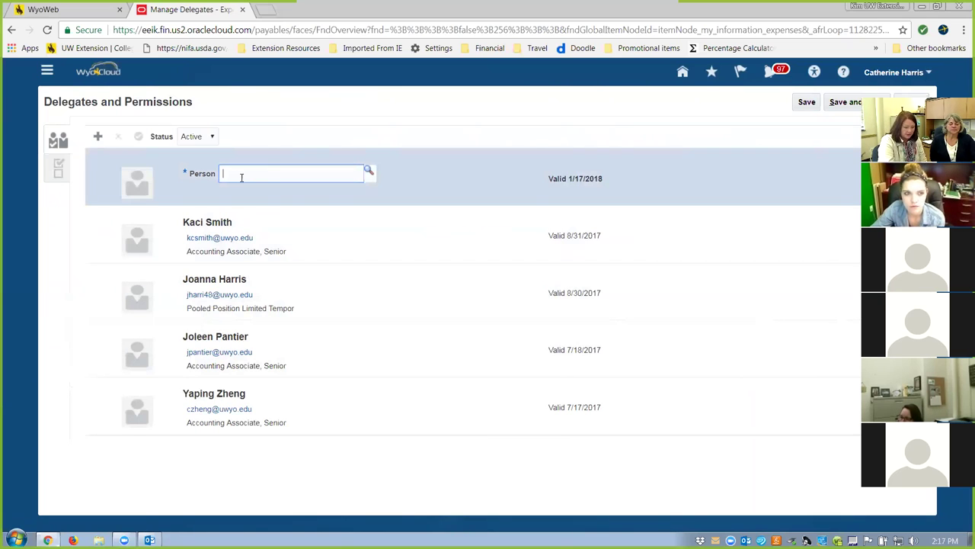
type("kim")
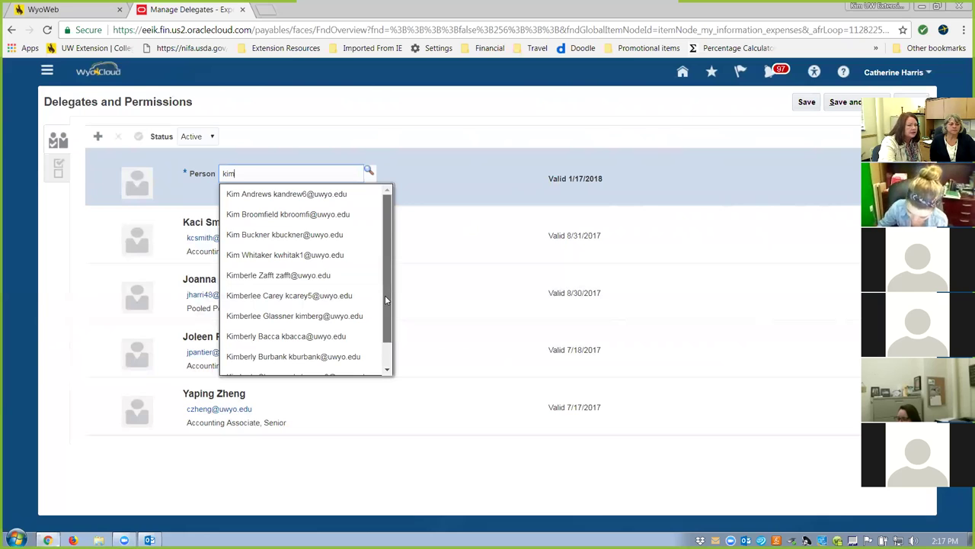
scroll(384, 299, "down", 1)
left_click(234, 370)
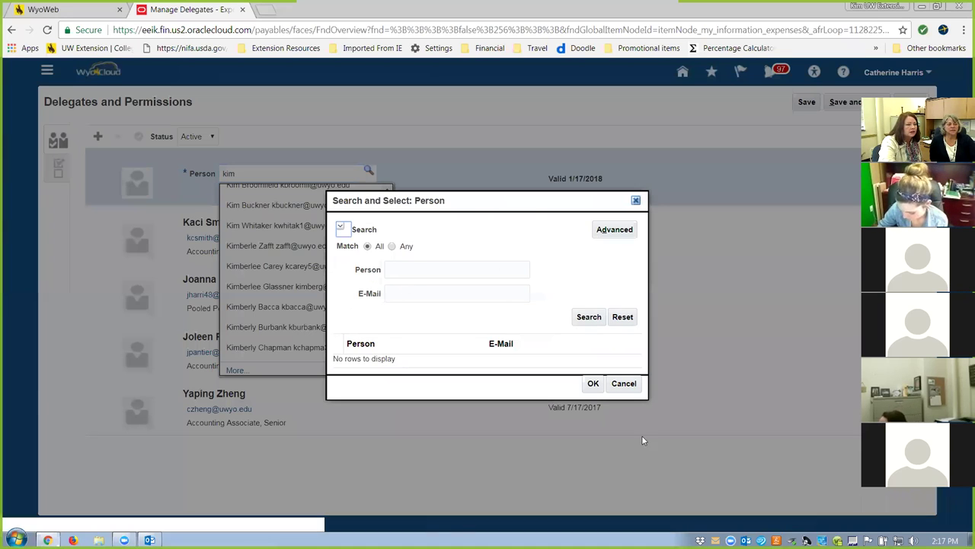
left_click(623, 383)
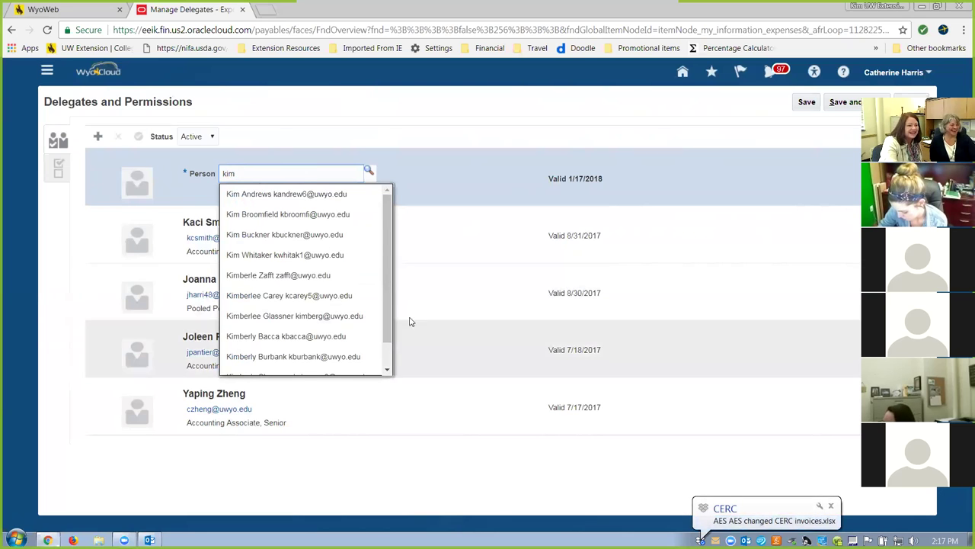
Search the full person search for two different names, then close it without a result.
scroll(389, 358, "down", 2)
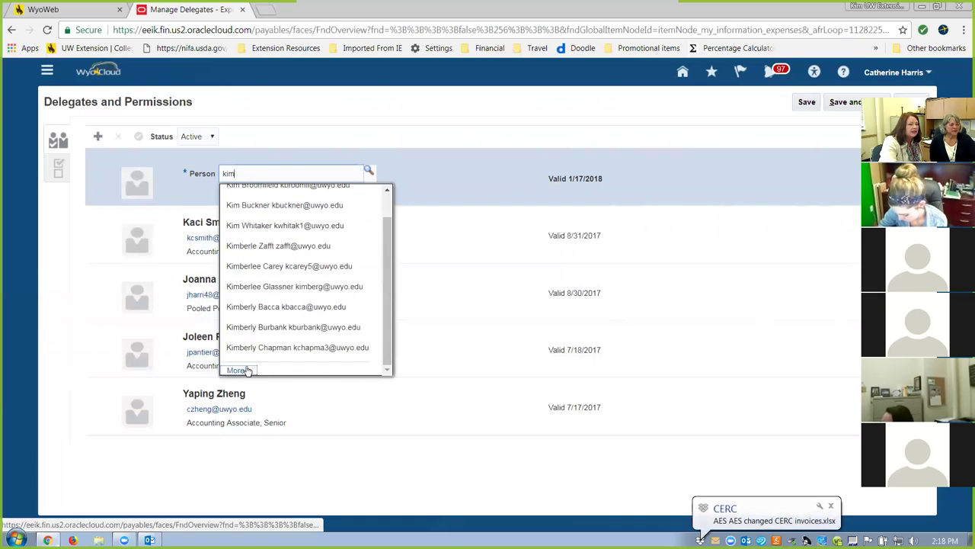
left_click(237, 370)
left_click(453, 270)
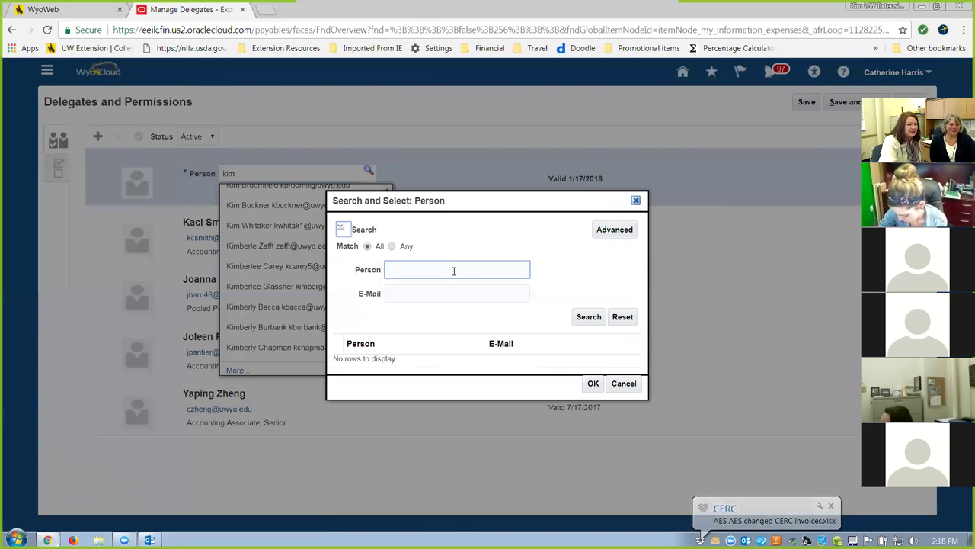
type("kim")
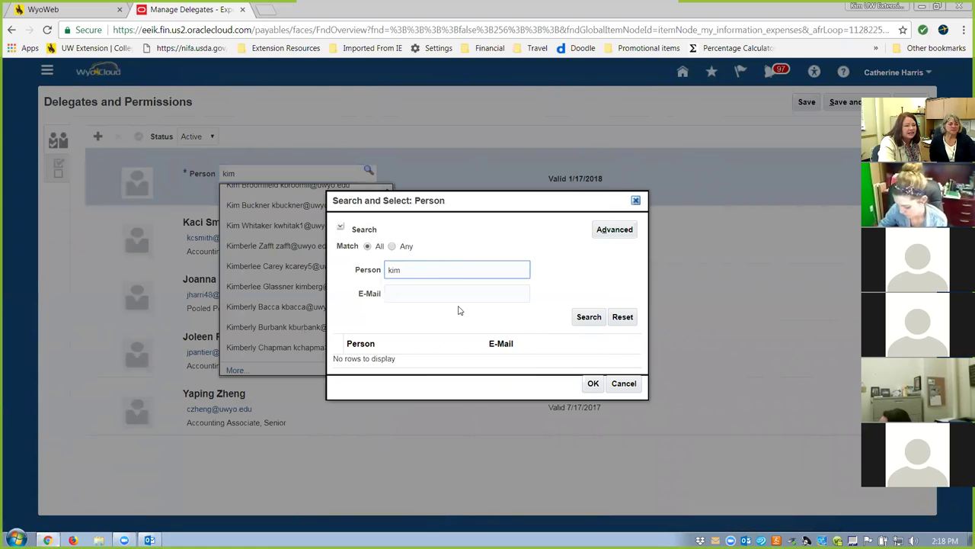
left_click(592, 320)
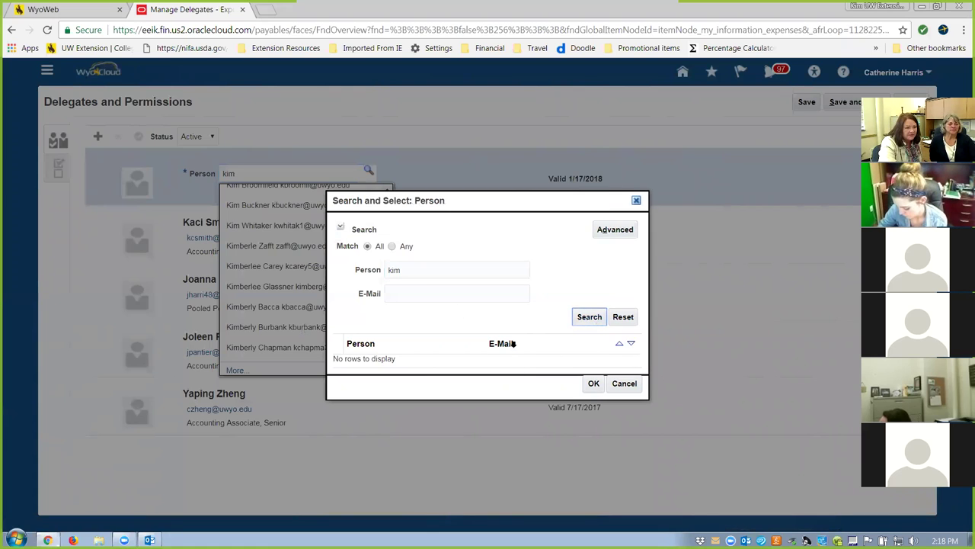
left_click(594, 318)
left_click(445, 270)
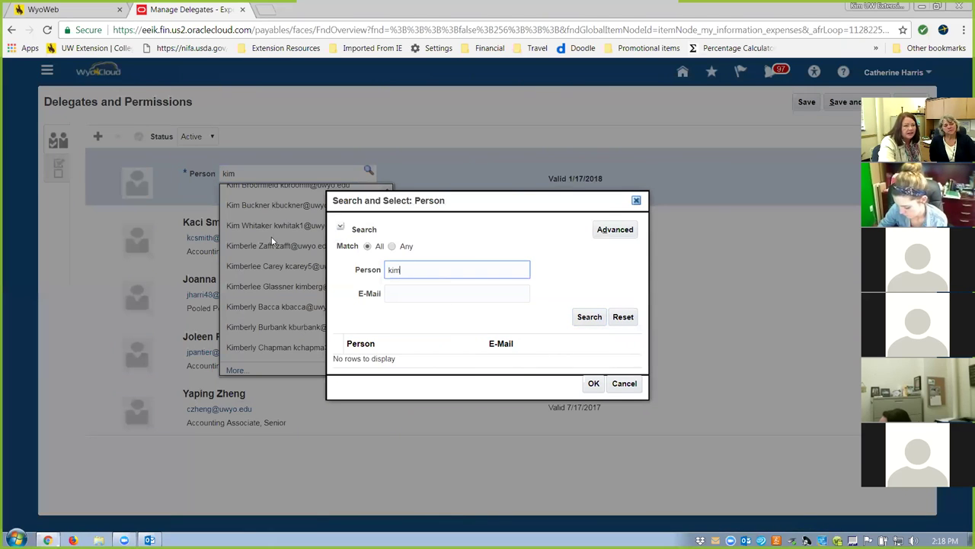
key("BackSpace")
key("BackSpace")
key("BackSpace")
type("rei")
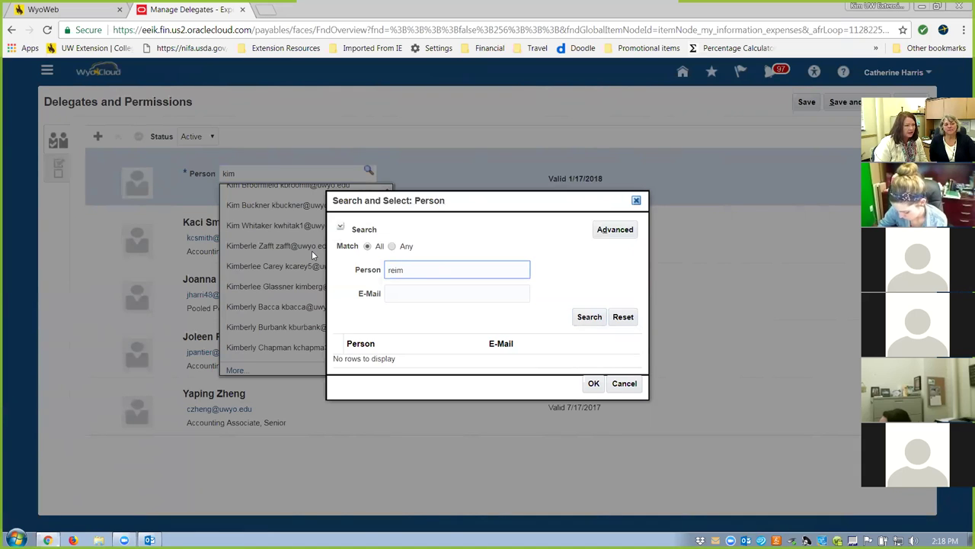
type("aman")
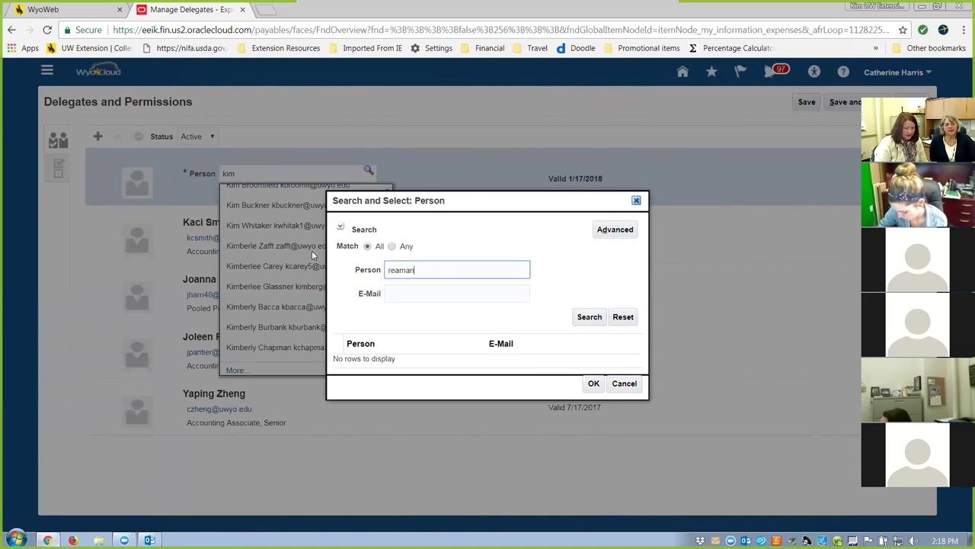
left_click(577, 317)
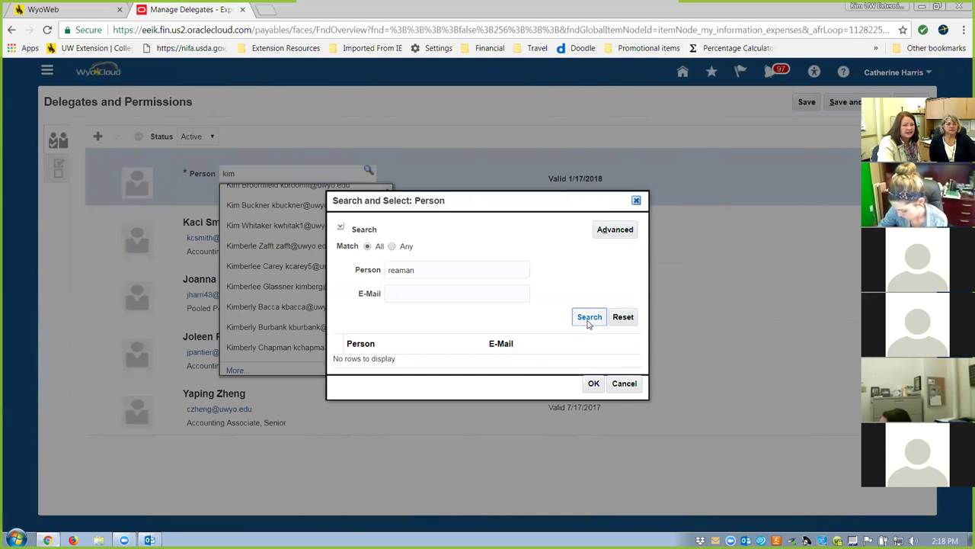
left_click(589, 322)
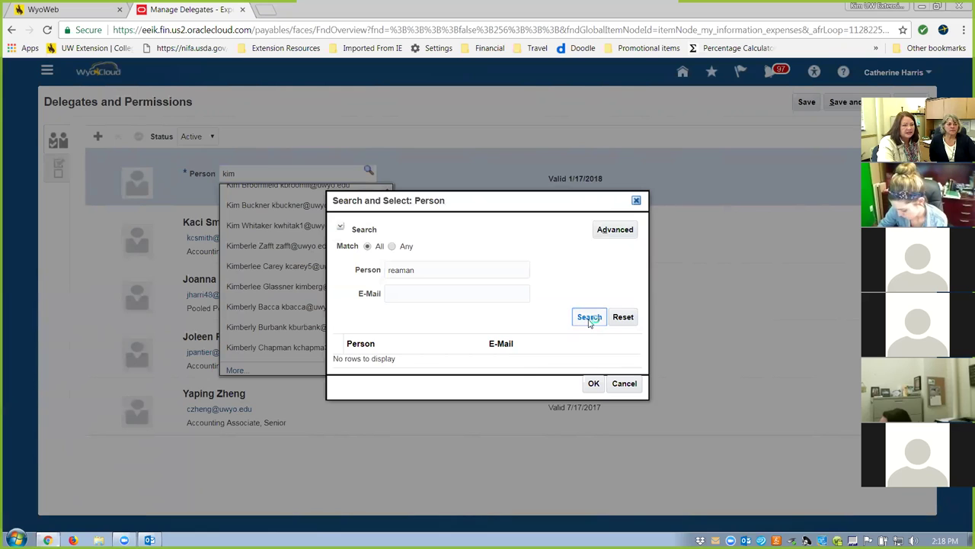
left_click(589, 321)
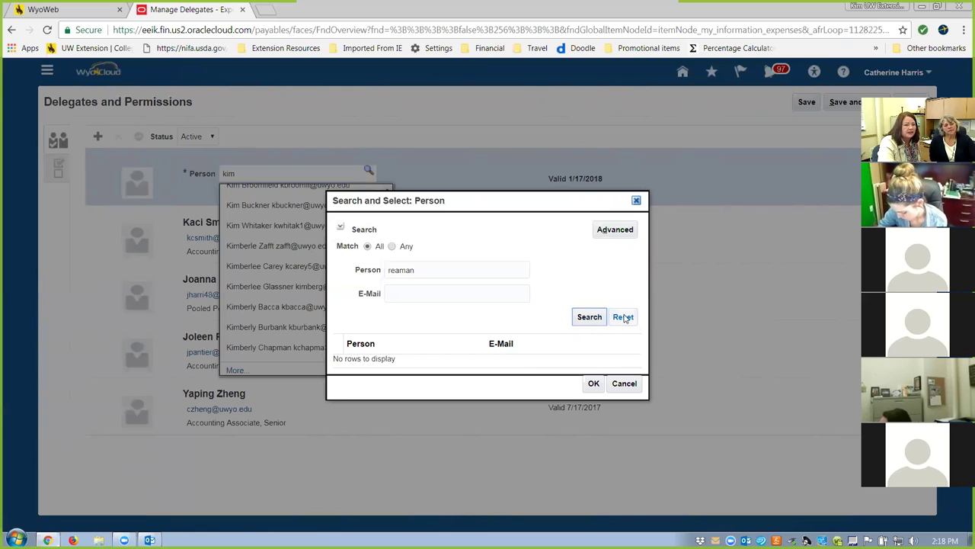
left_click(622, 386)
scroll(282, 187, "up", 2)
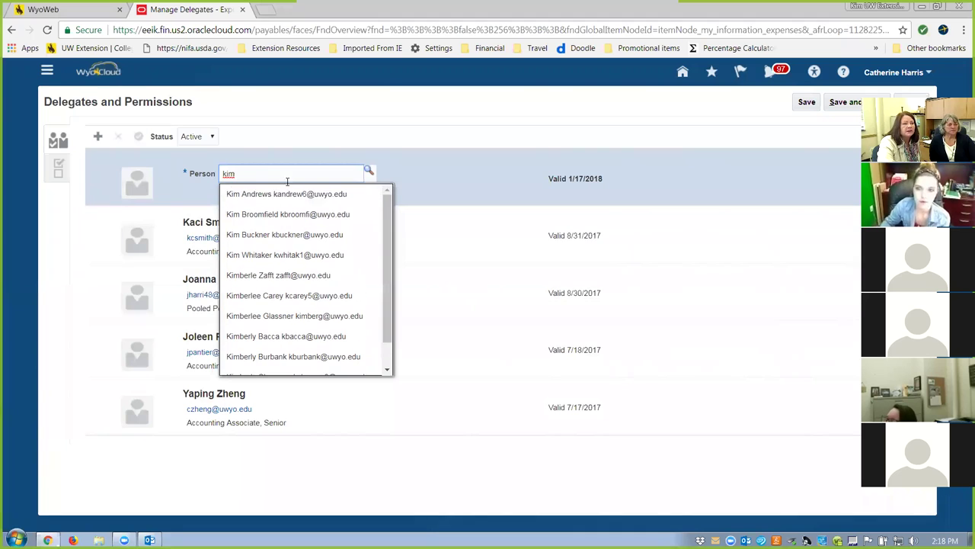
Choose the first suggested employee as delegate valid 1/17/2018, save, and select the new row.
left_click(281, 195)
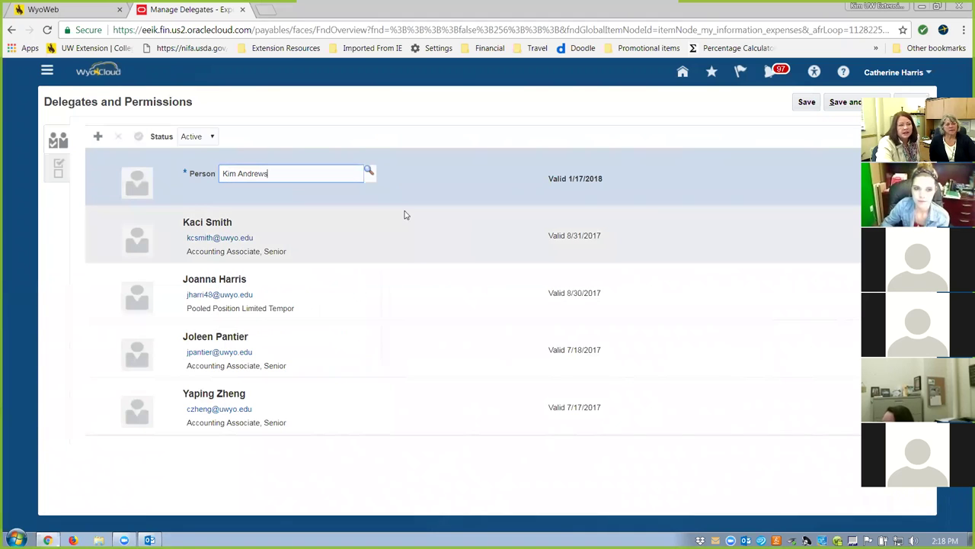
left_click(805, 102)
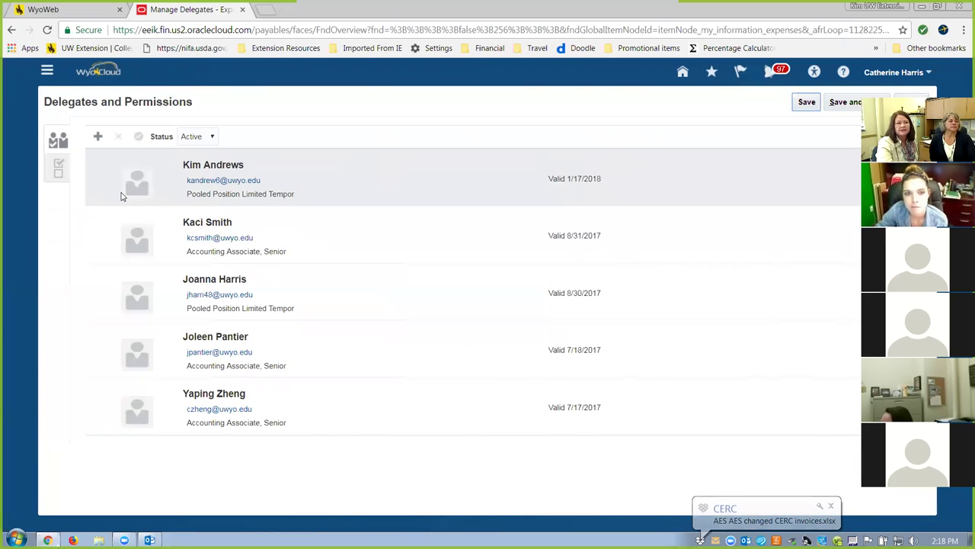
left_click(123, 194)
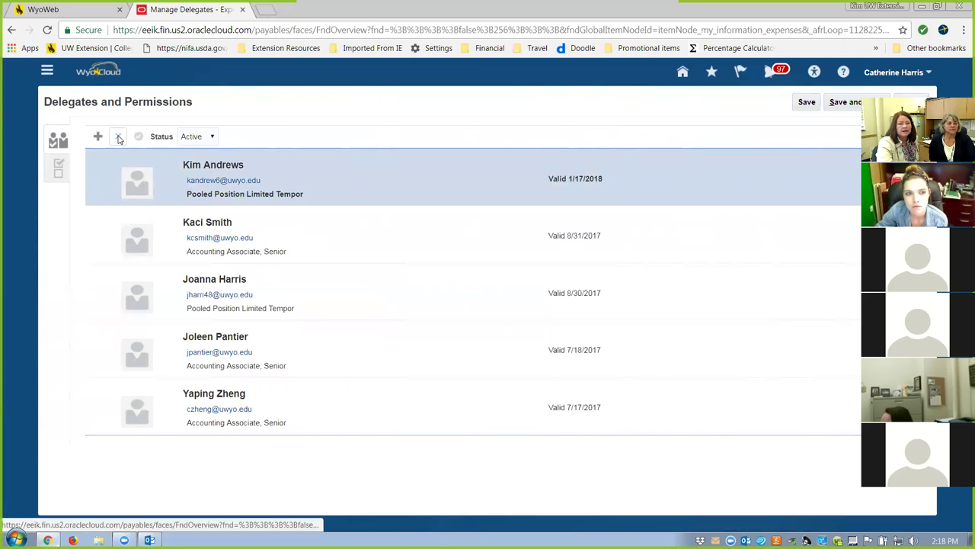
Remove the new delegate, then reopen Manage Delegates from the Travel and Expenses overview.
left_click(118, 138)
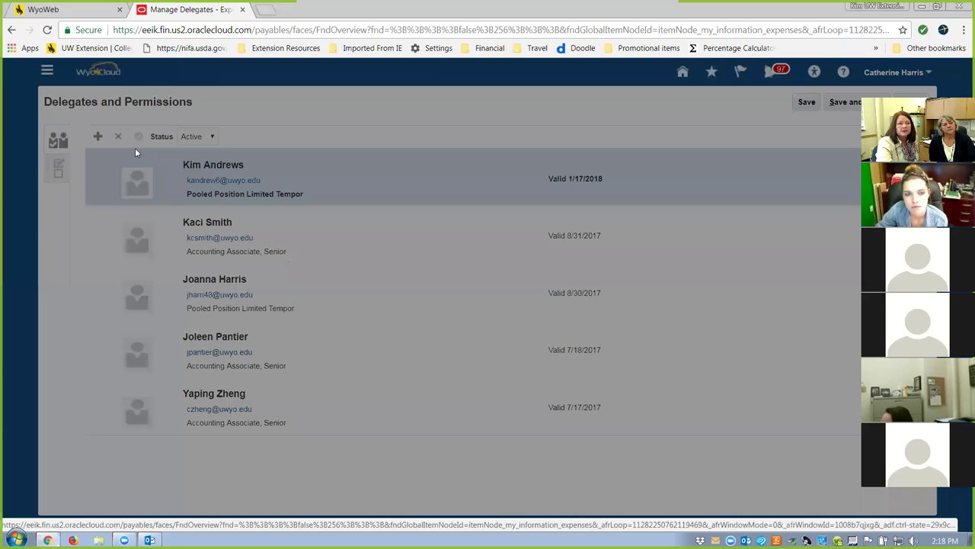
left_click(643, 314)
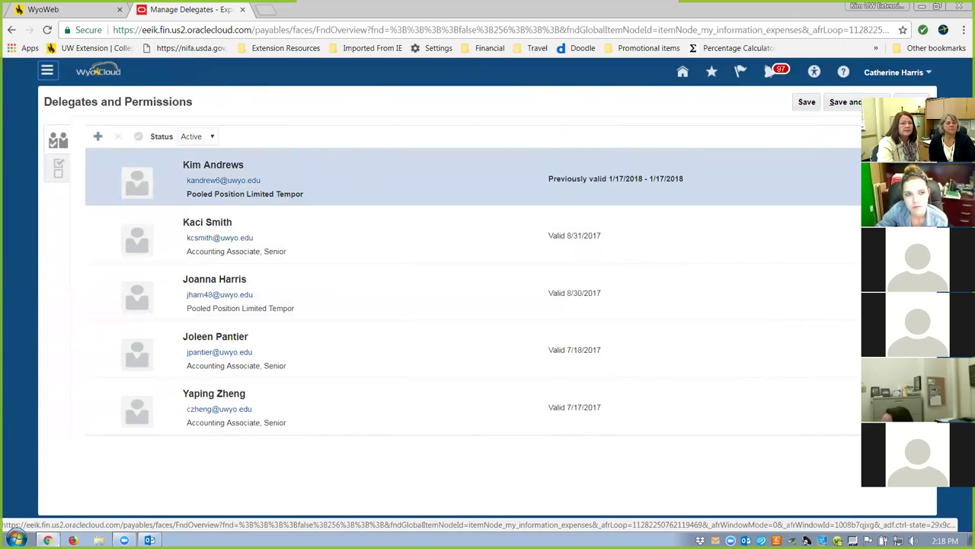
left_click(842, 102)
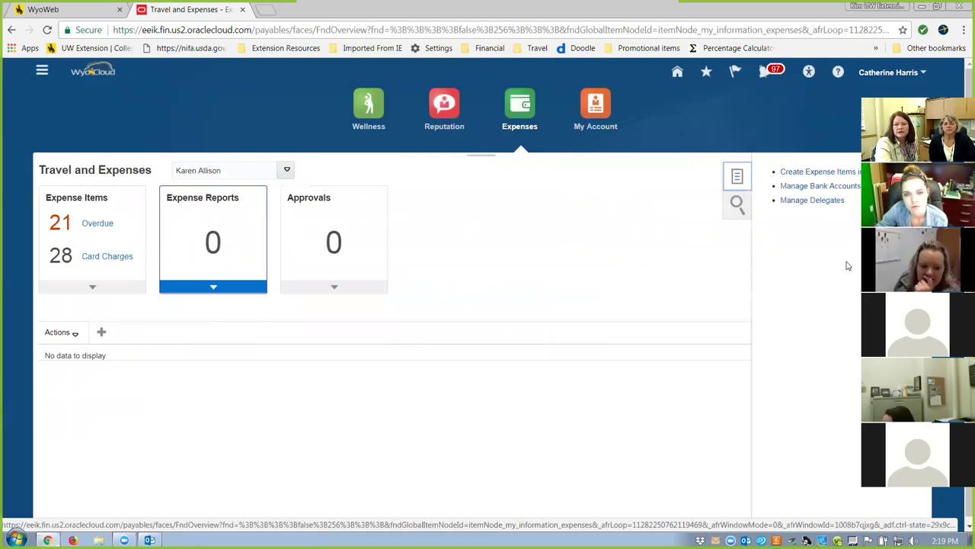
left_click(798, 200)
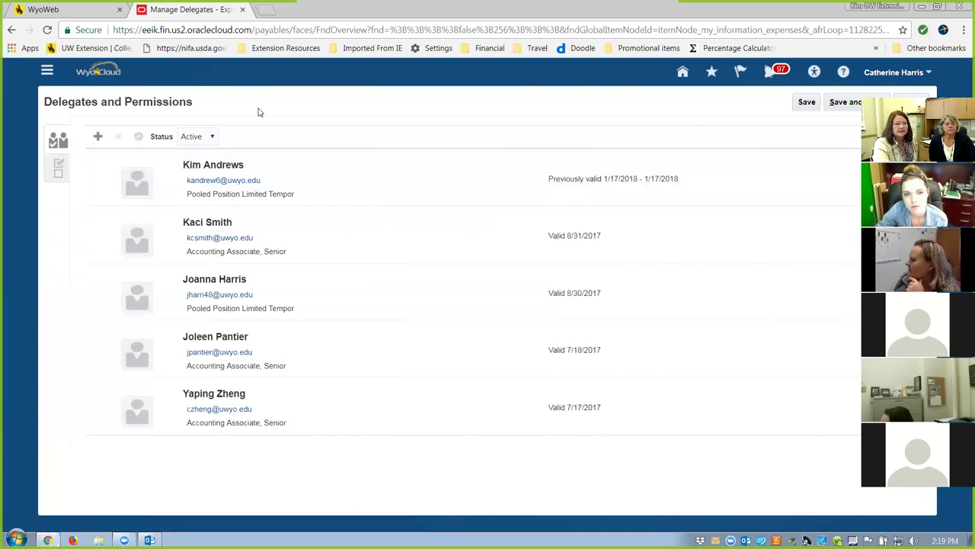
Start an e-mail to the removed delegate and discard the draft without saving.
left_click(221, 181)
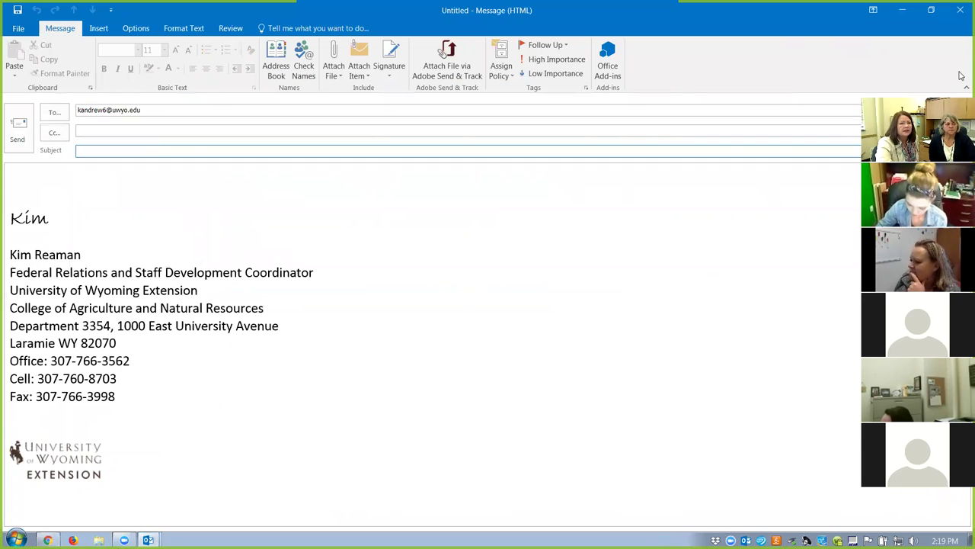
left_click(960, 10)
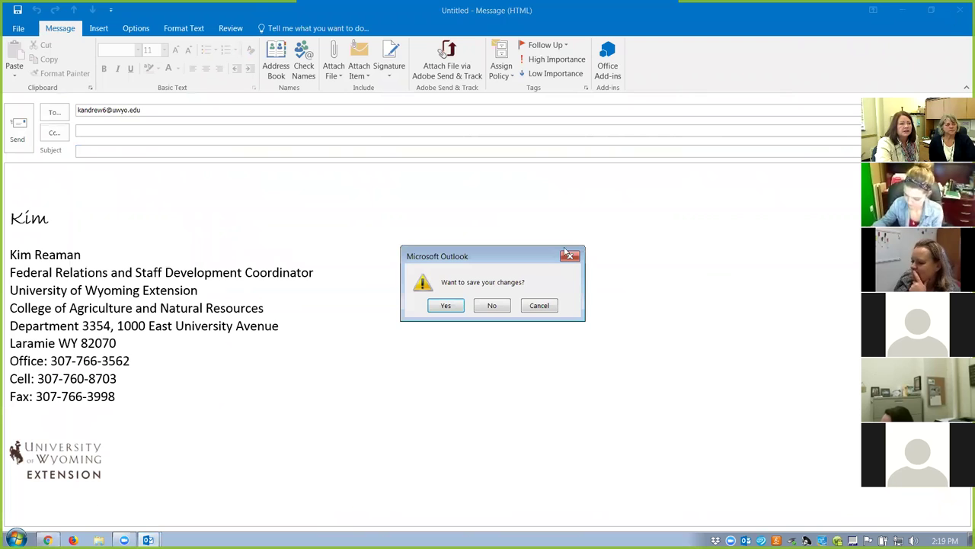
left_click(493, 305)
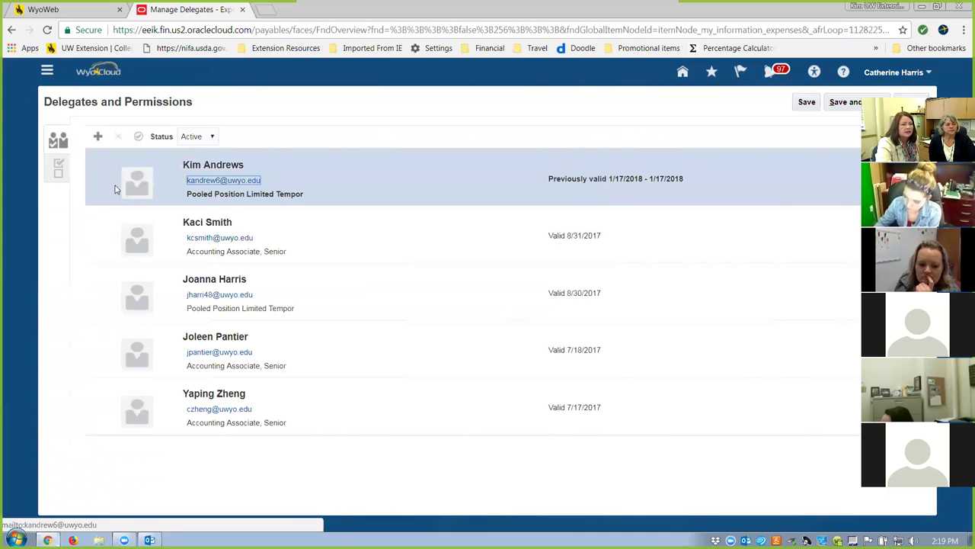
left_click(99, 166)
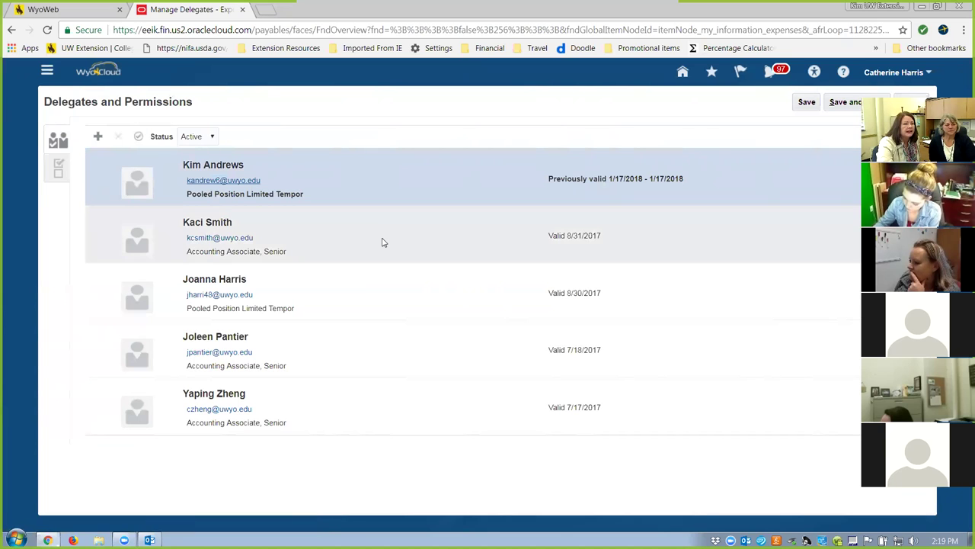
left_click(213, 138)
left_click(329, 187)
right_click(118, 160)
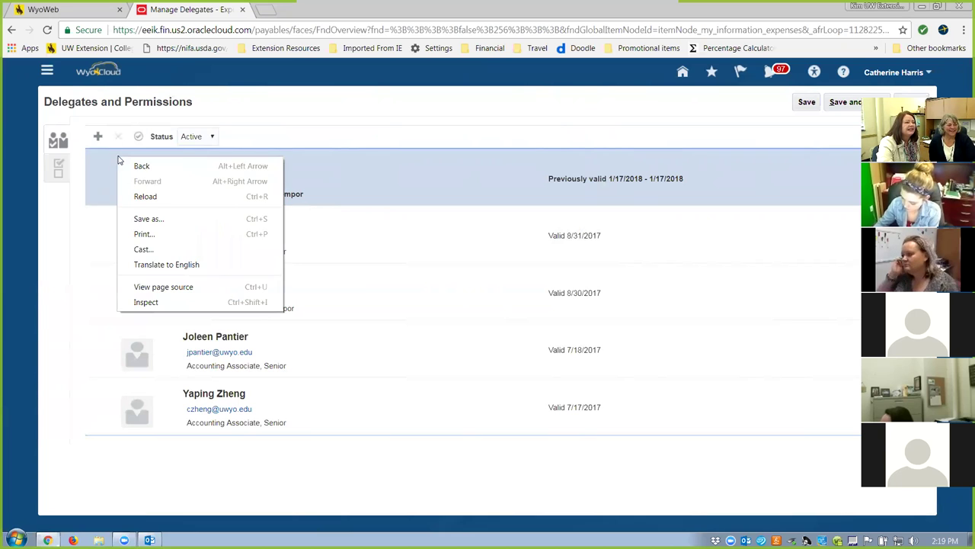
left_click(429, 179)
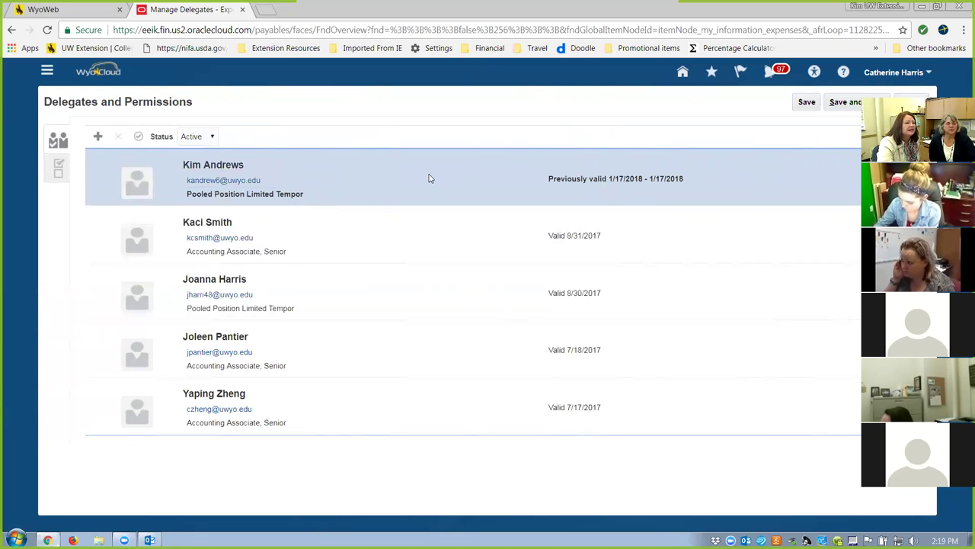
left_click(88, 223)
left_click(98, 187)
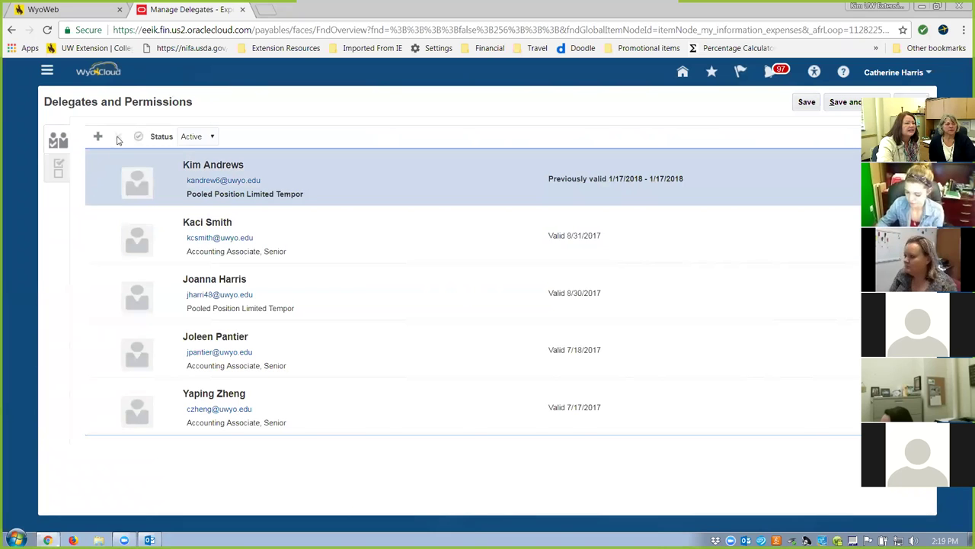
left_click(95, 222)
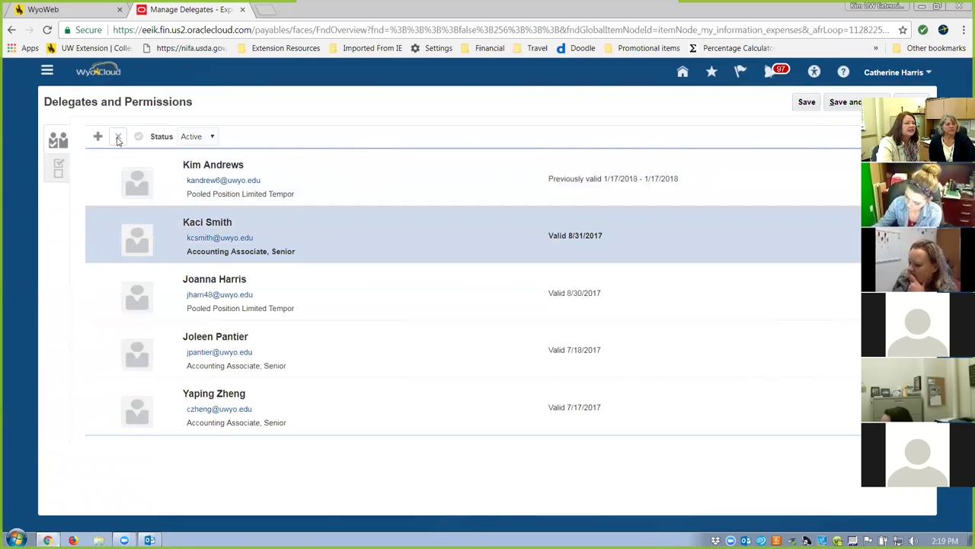
left_click(110, 181)
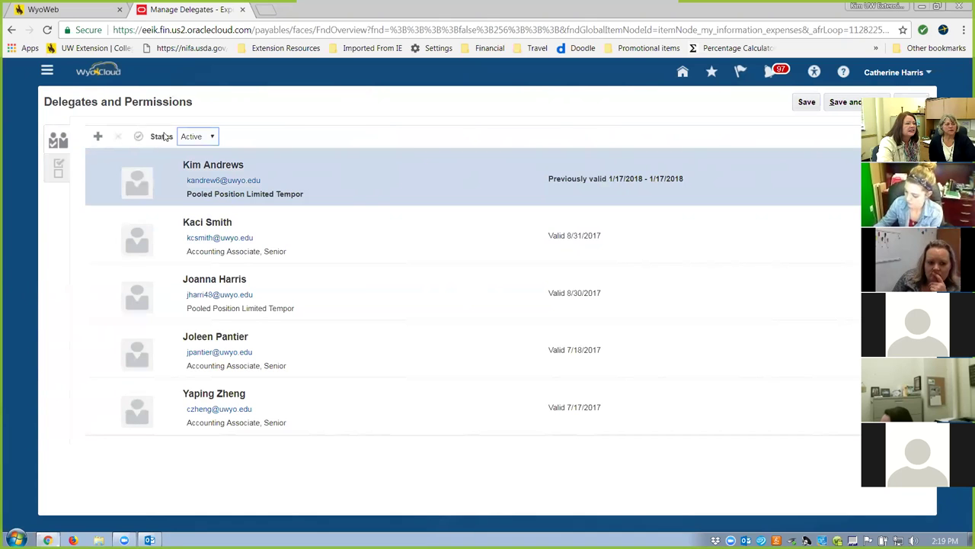
left_click(213, 138)
left_click(191, 160)
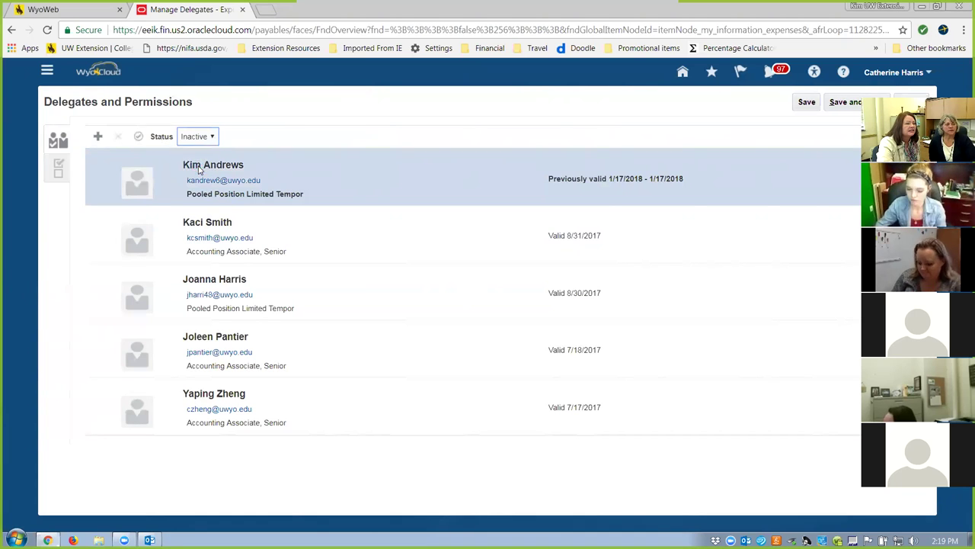
left_click(213, 137)
left_click(209, 150)
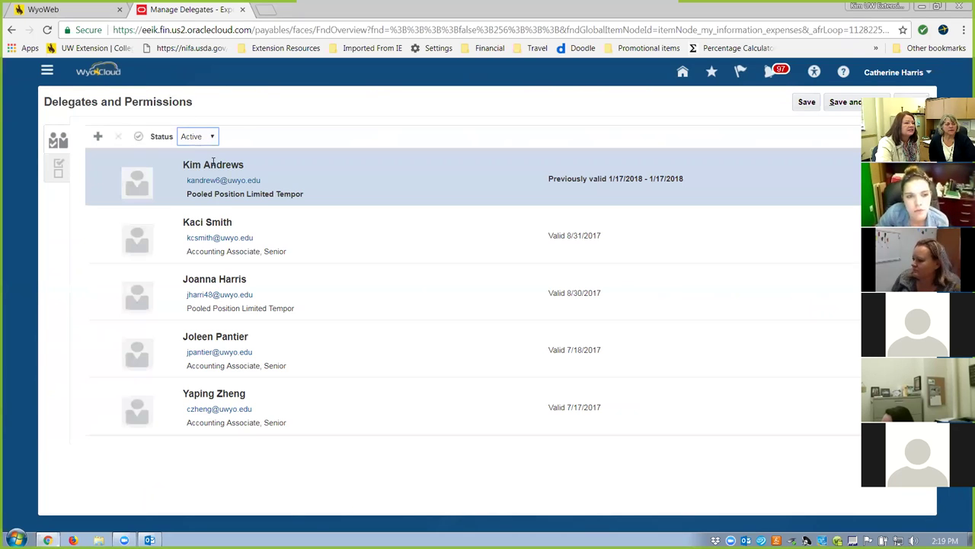
left_click(109, 181)
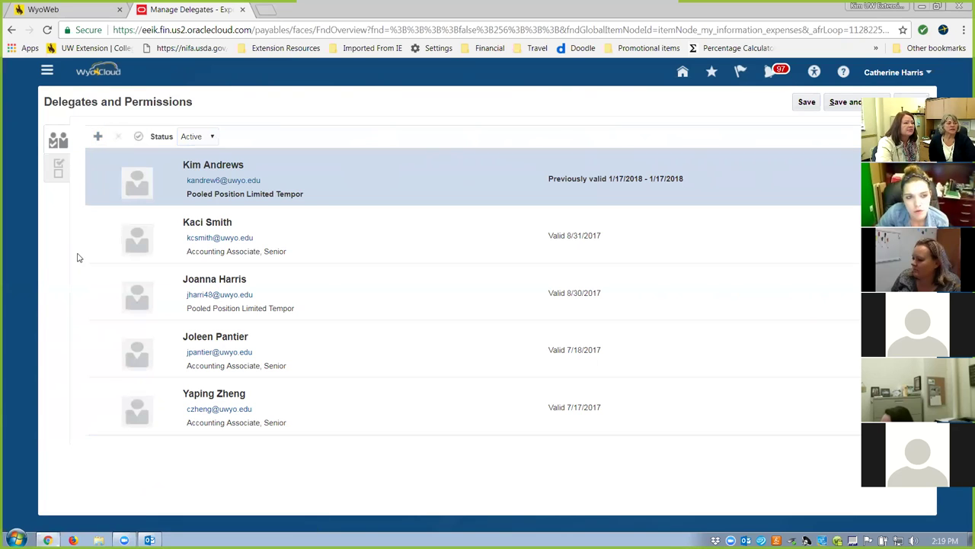
left_click(96, 227)
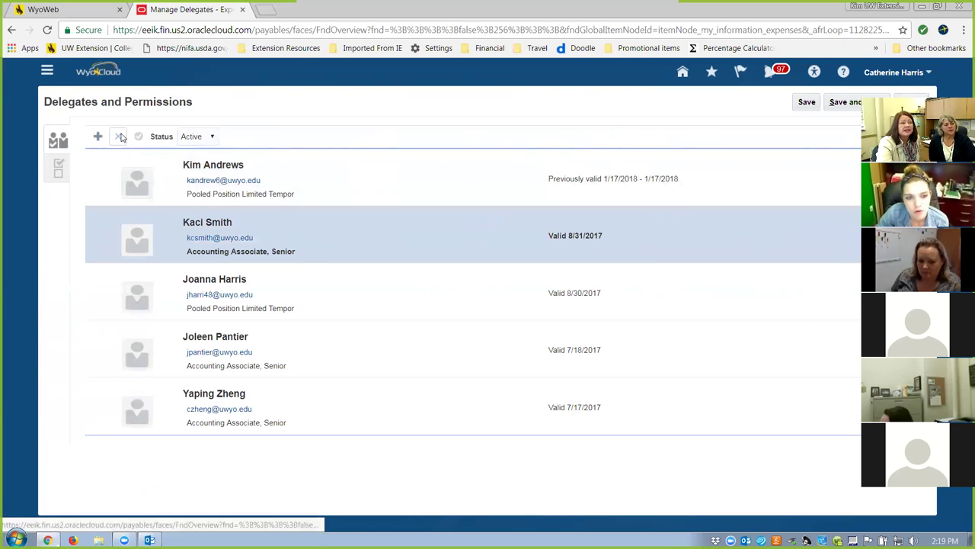
Reselect the first delegate in the Manage Delegates list.
left_click(116, 192)
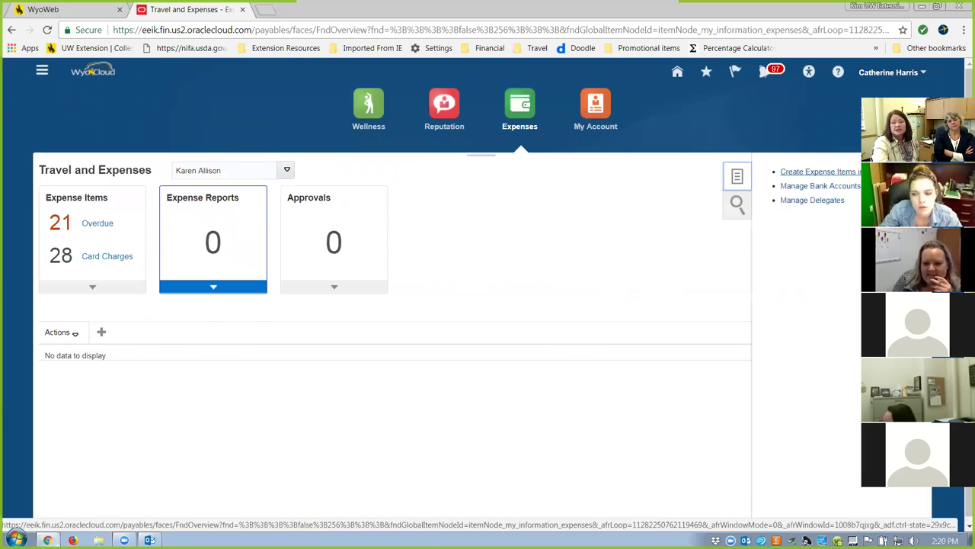
Open Manage Bank Accounts, listing the one primary checking account.
left_click(809, 188)
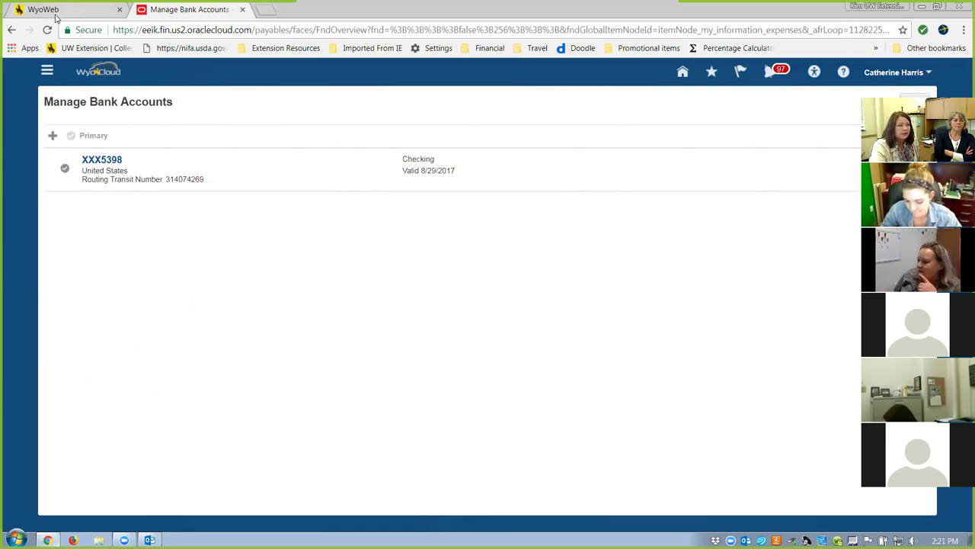
left_click(52, 135)
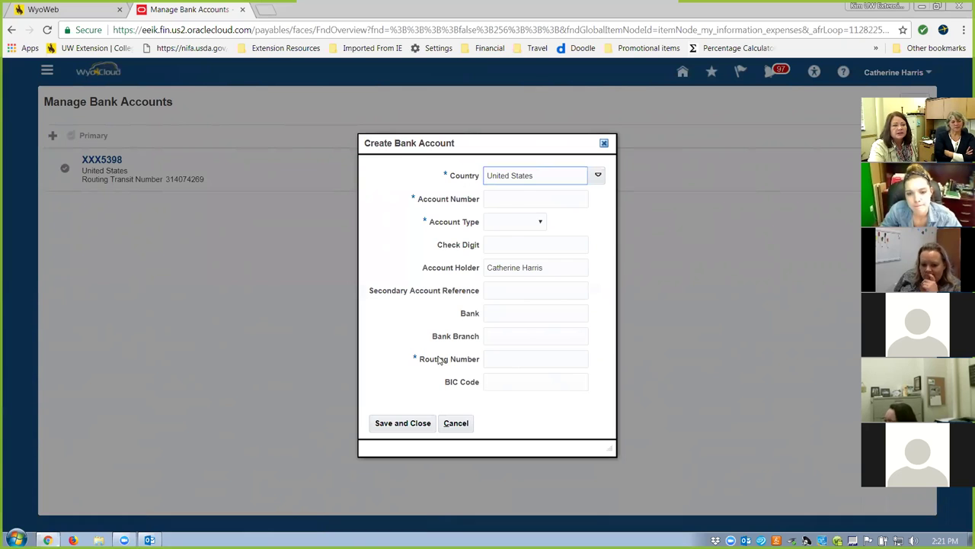
mouse_move(439, 360)
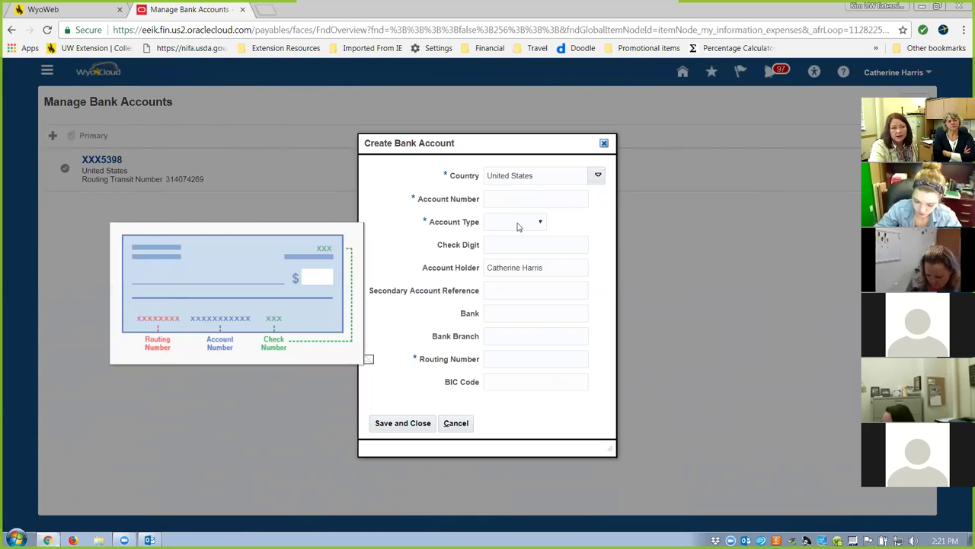
left_click(542, 223)
left_click(542, 224)
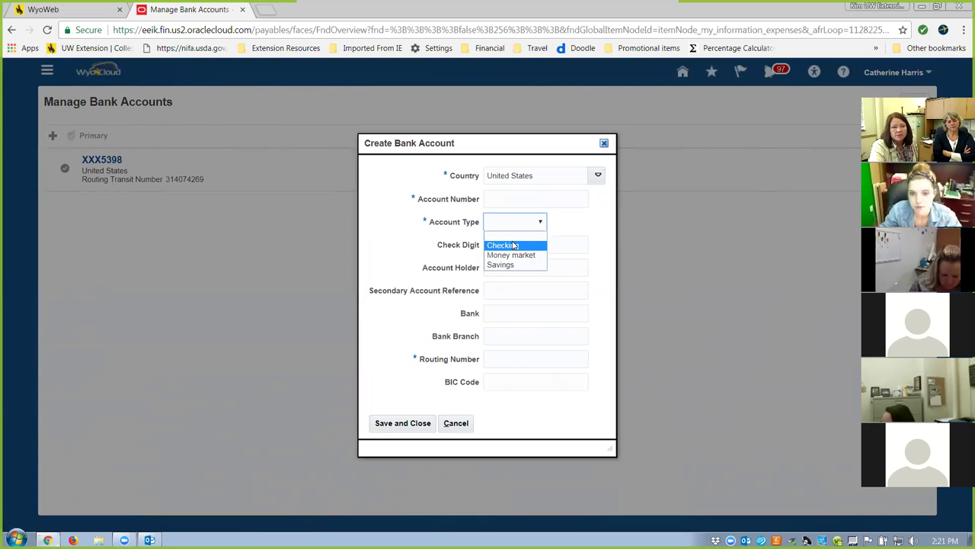
left_click(650, 256)
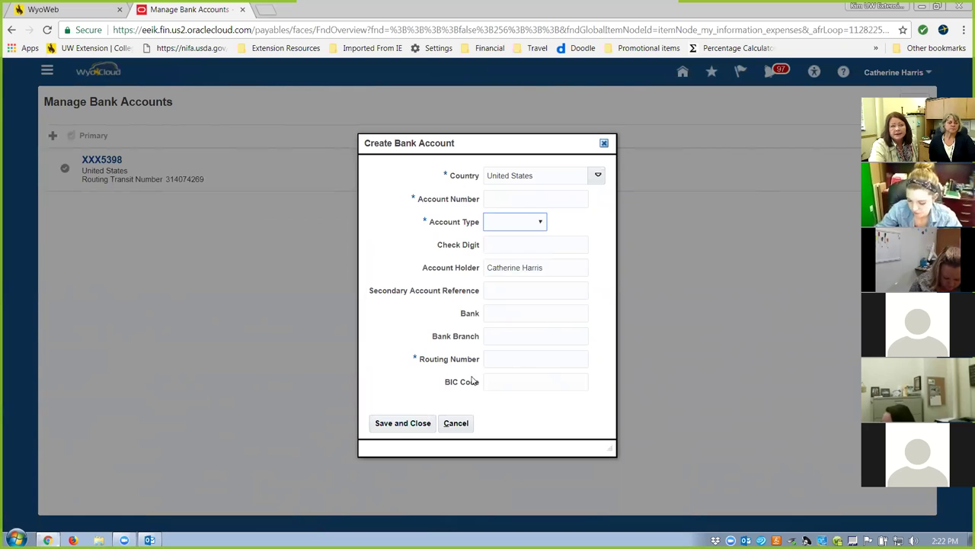
left_click(425, 429)
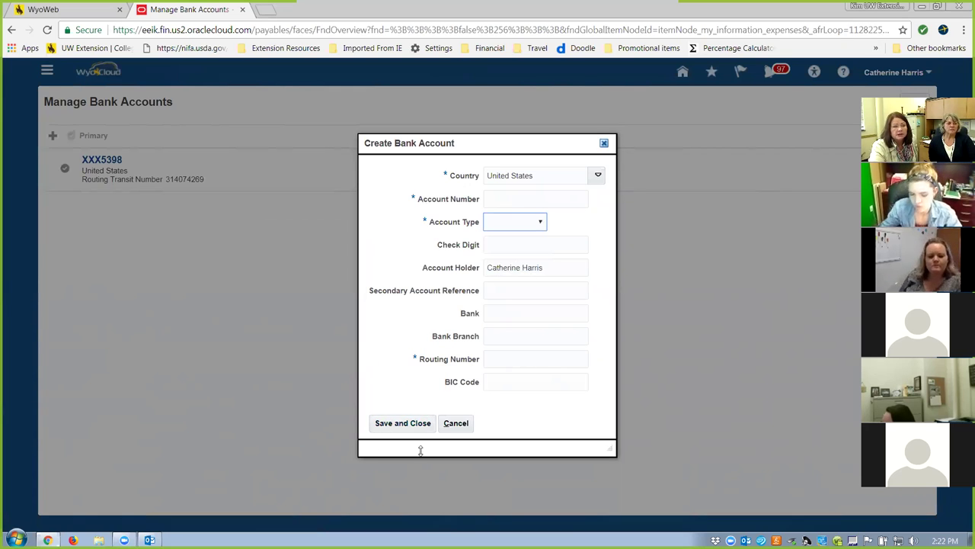
left_click(458, 424)
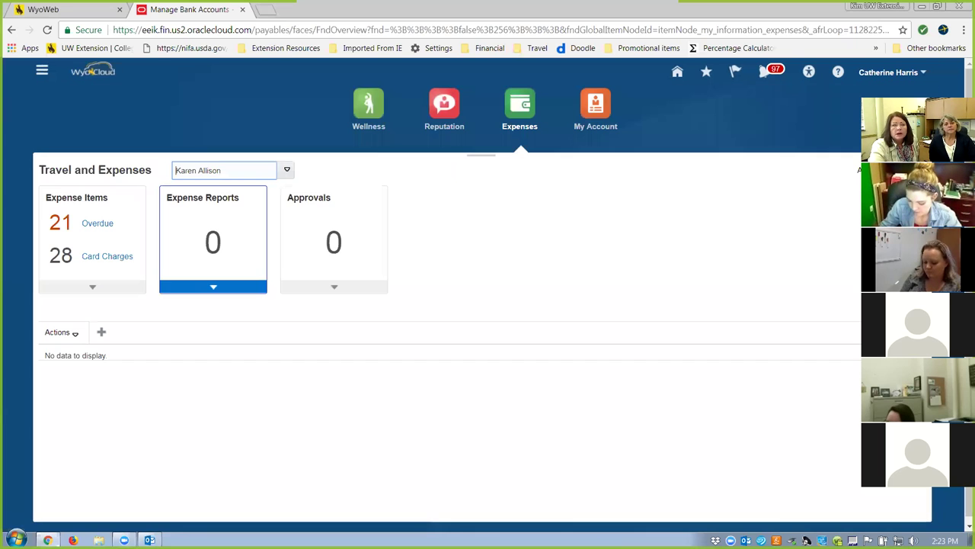
Open the Navigator menu listing Payables, Procurement, About Me and Tools.
left_click(42, 71)
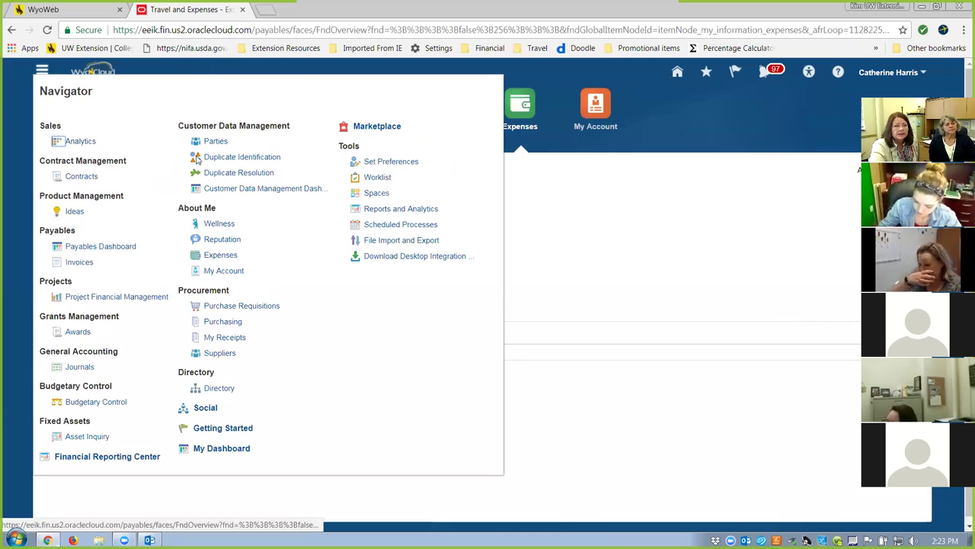
Open Tools > Worklist and show its six assigned Financials items.
left_click(379, 179)
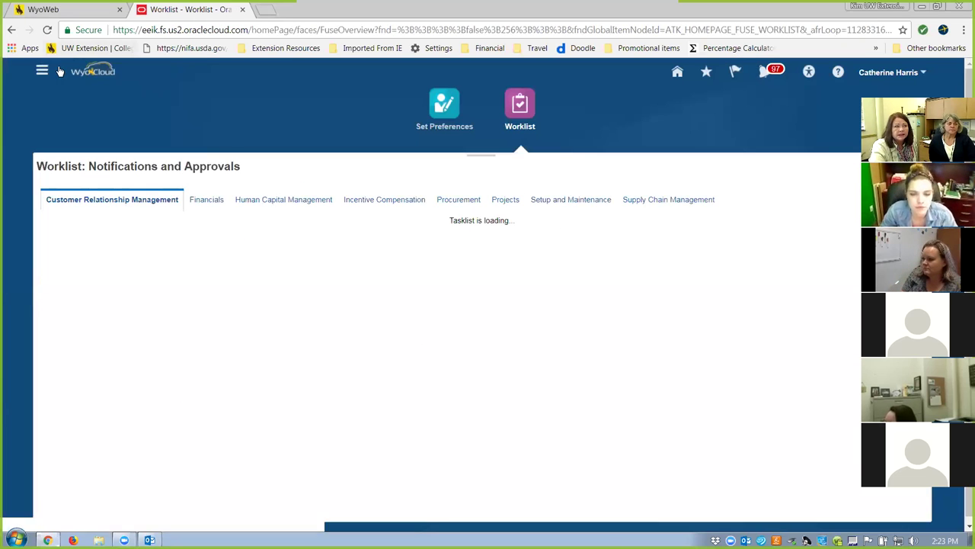
left_click(40, 72)
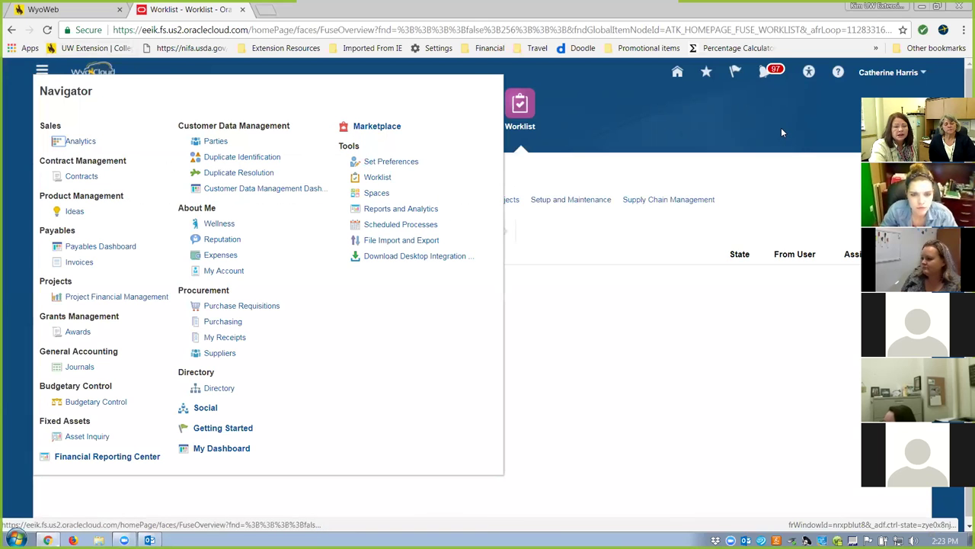
left_click(669, 133)
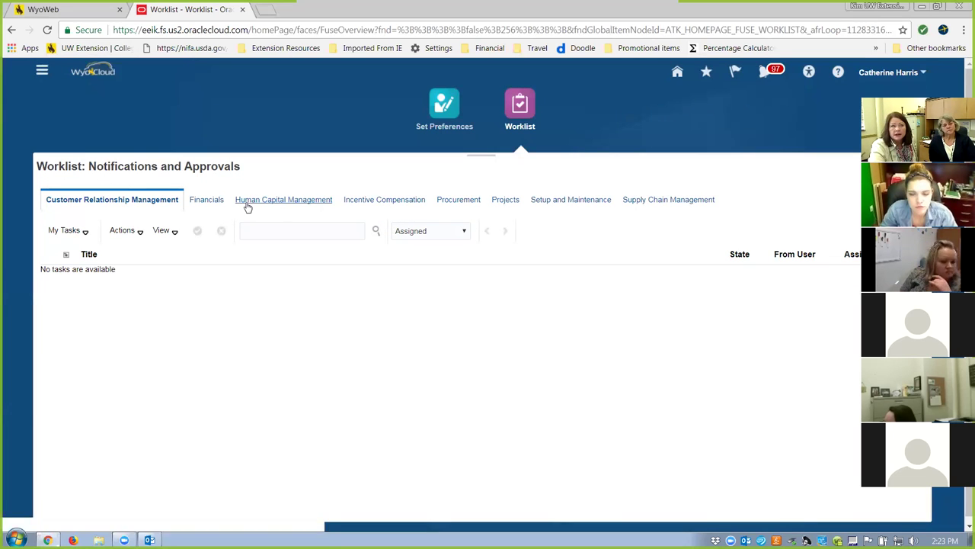
left_click(205, 201)
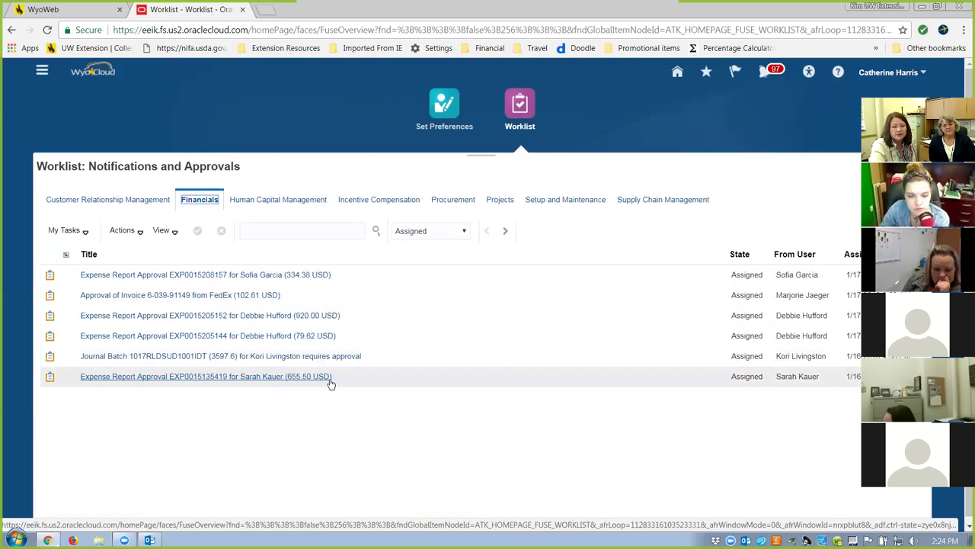
Select the 655.50 USD expense report approval, then bring the Navigator menu back up.
left_click(225, 381)
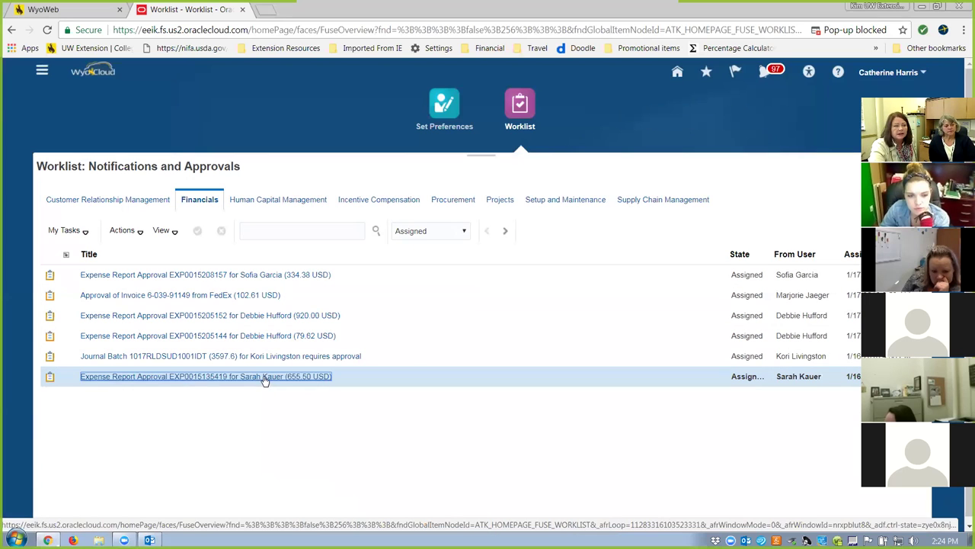
left_click(324, 374)
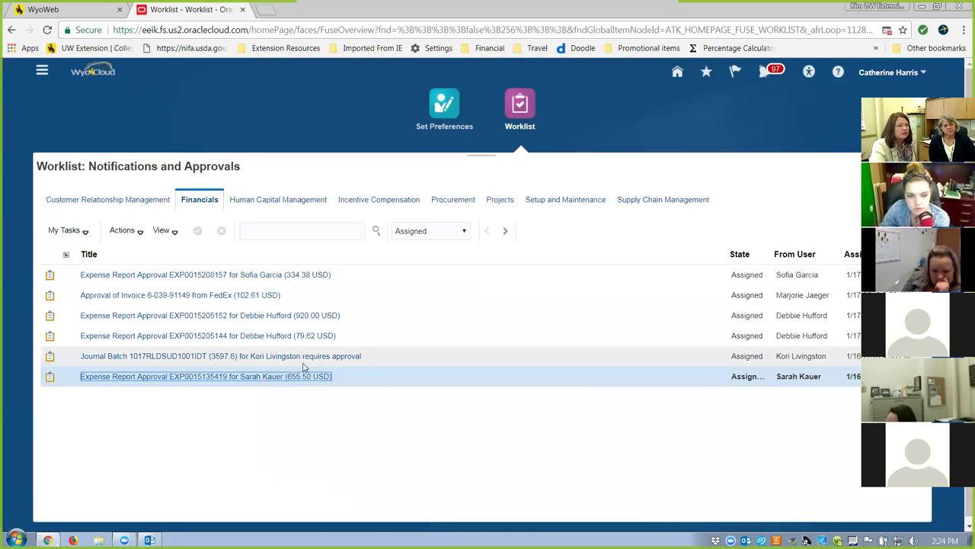
left_click(280, 379)
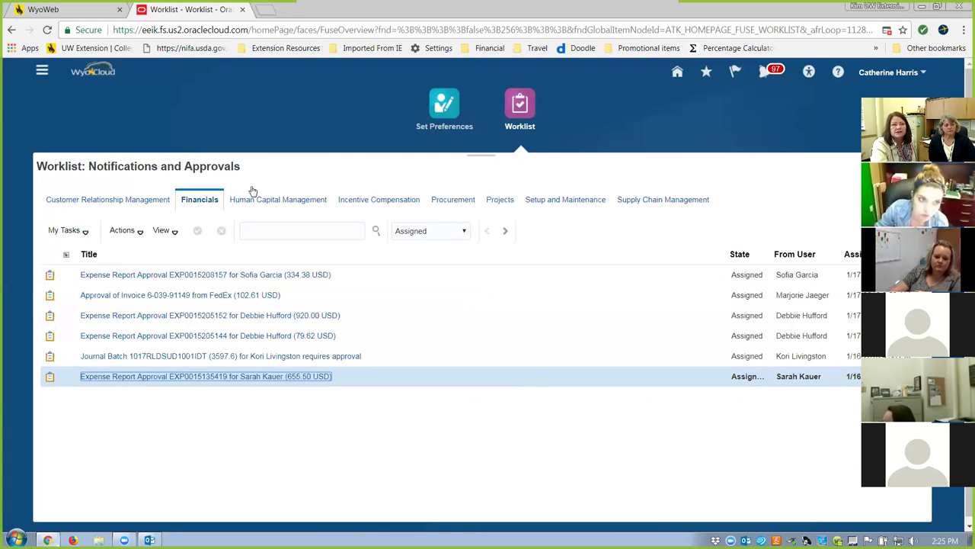
left_click(42, 72)
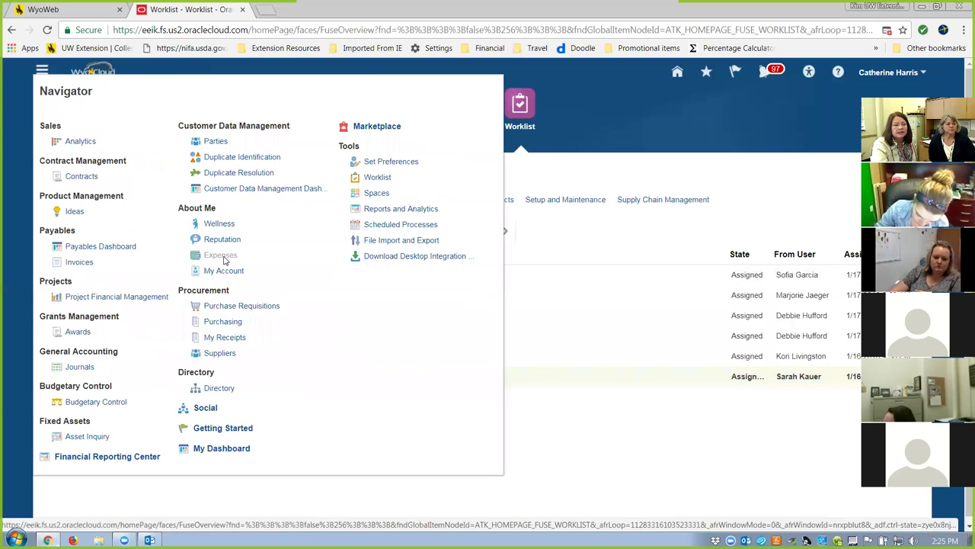
Choose Expenses under About Me in the Navigator to reach Travel and Expenses.
left_click(221, 254)
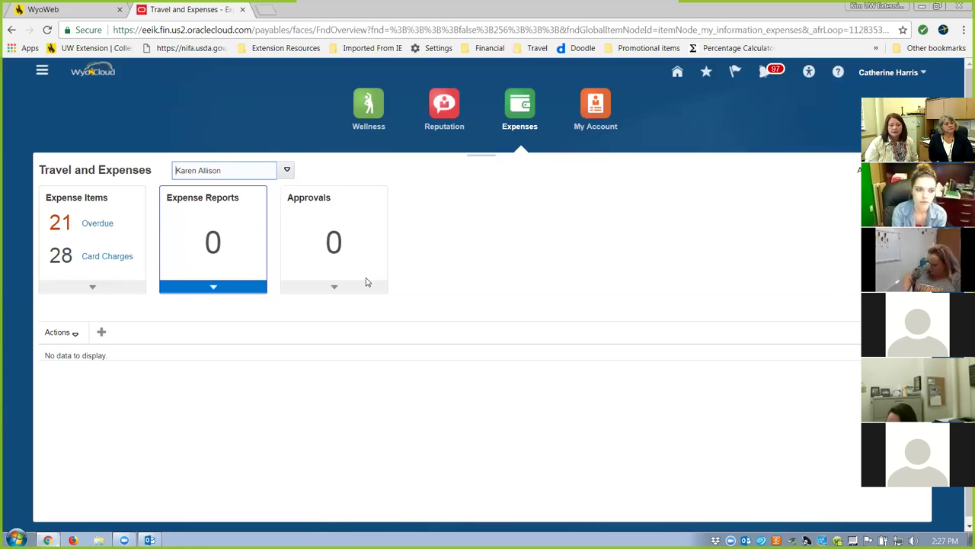
Switch the person dropdown to your own expenses.
left_click(285, 168)
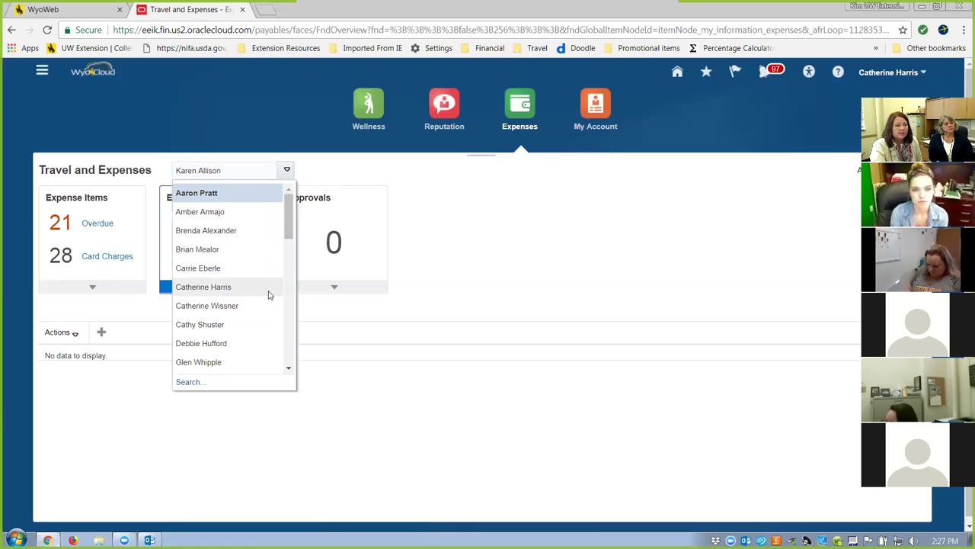
scroll(290, 303, "down", 1)
scroll(290, 303, "down", 1)
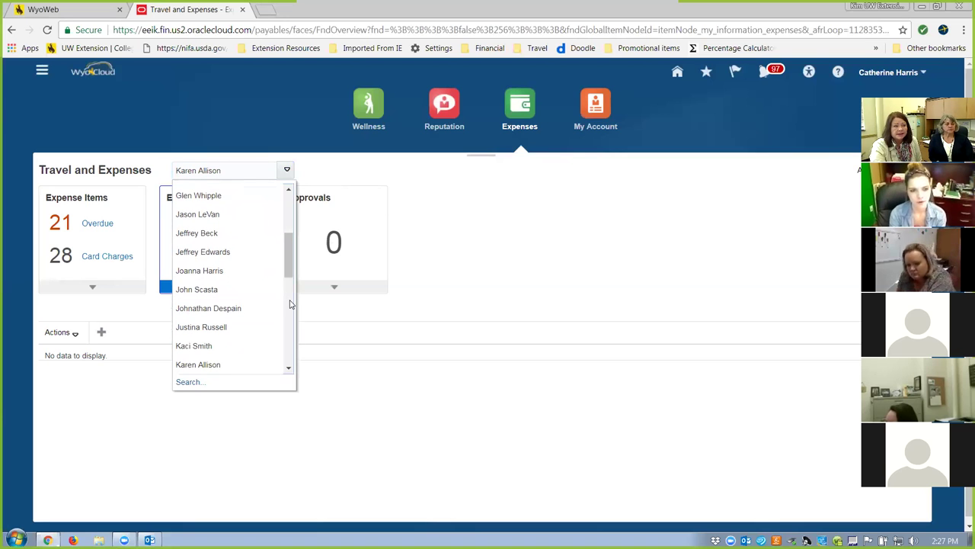
left_click_drag(289, 244, 289, 235)
scroll(290, 235, "up", 1)
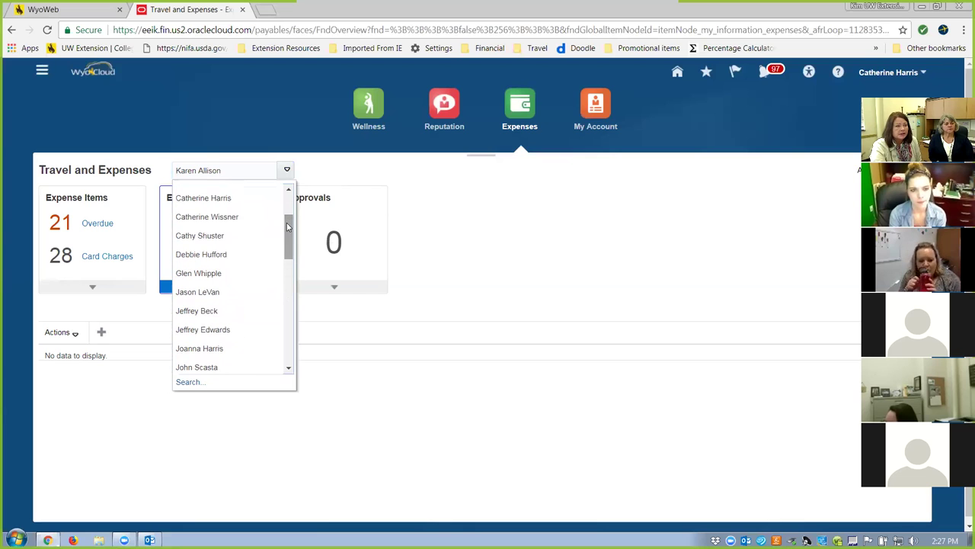
left_click(218, 197)
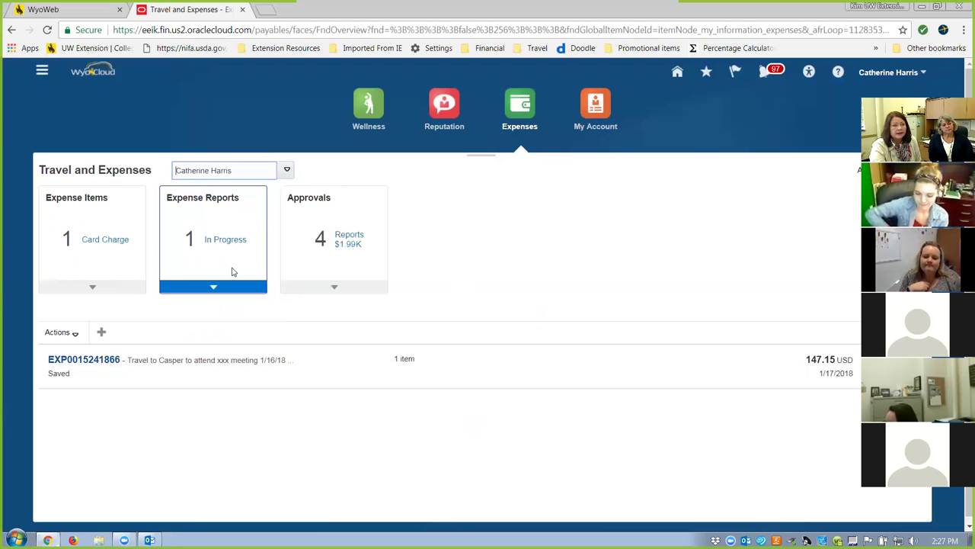
Delete the saved Travel to Casper report and list the cash expense items.
left_click(86, 359)
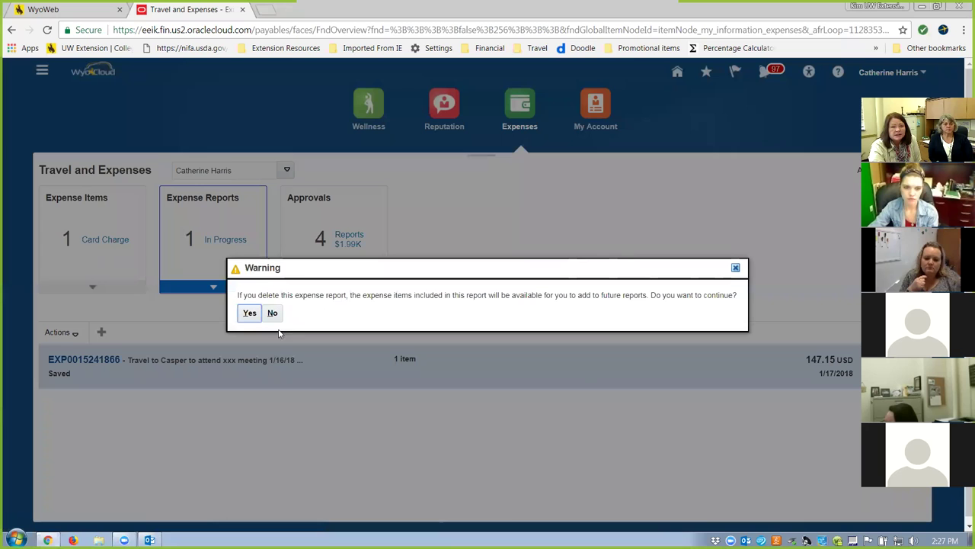
left_click(249, 314)
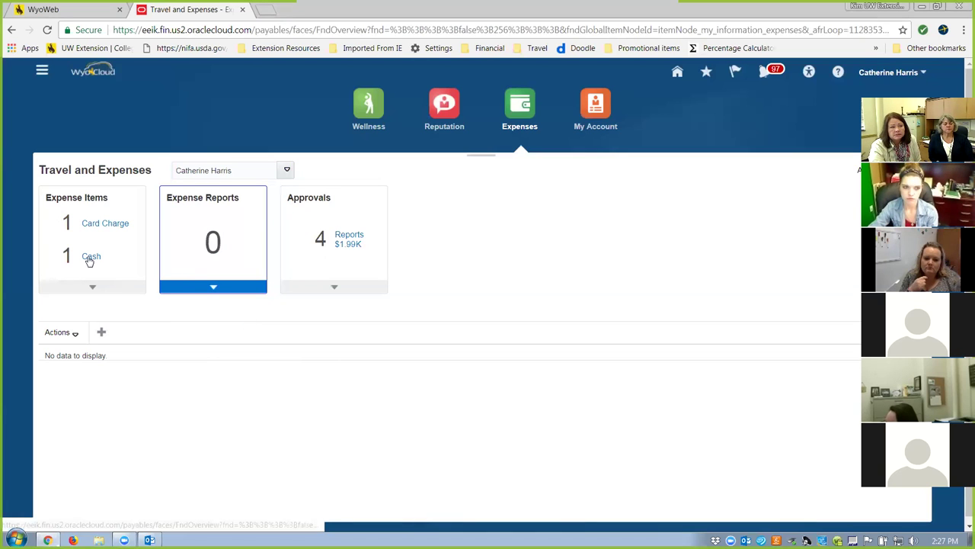
left_click(90, 258)
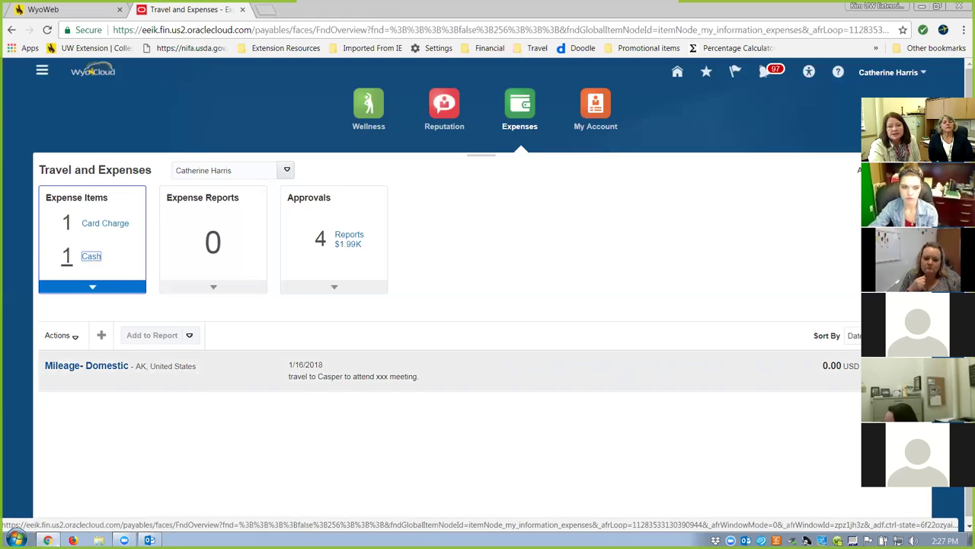
Select the Mileage-Domestic cash item dated 1/16/2018 for removal.
left_click(724, 371)
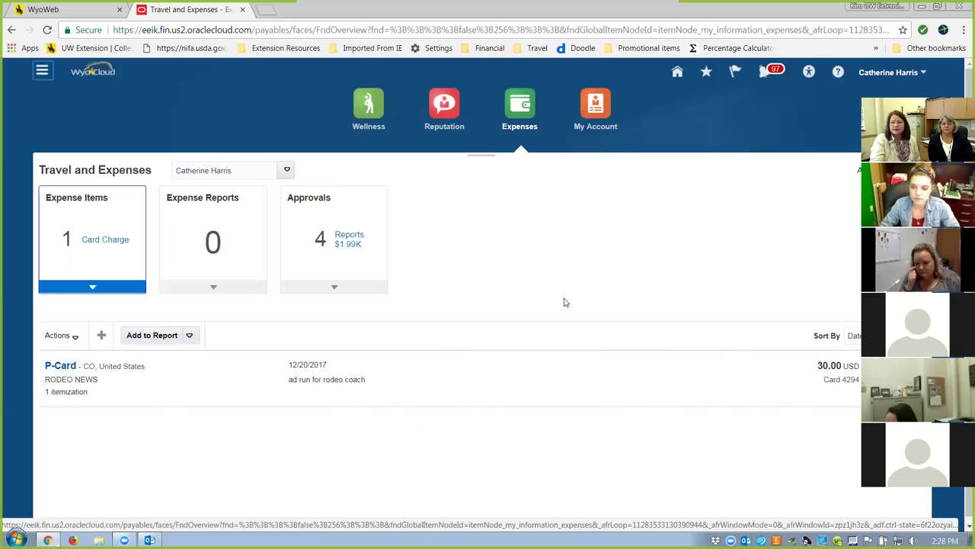
Go to Payables > Invoices from the Navigator.
left_click(43, 71)
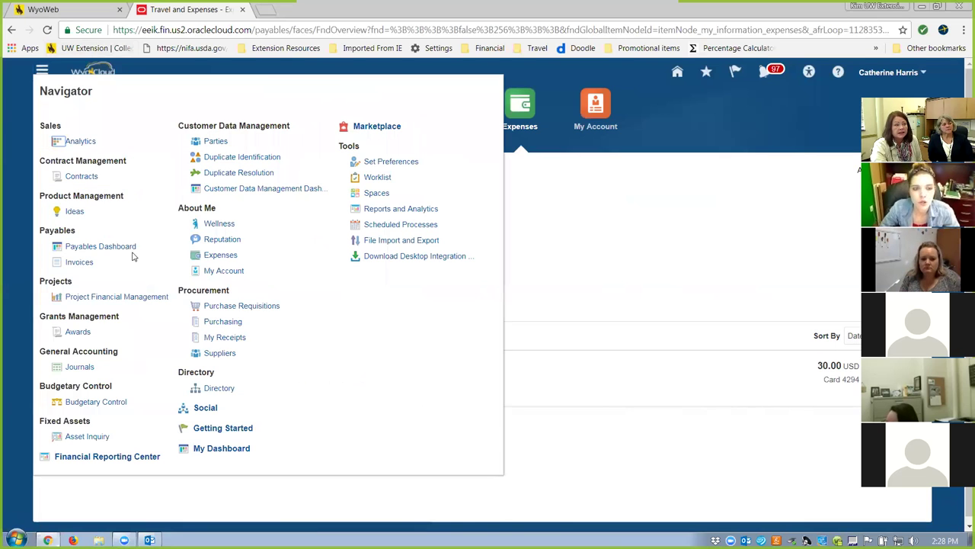
left_click(79, 262)
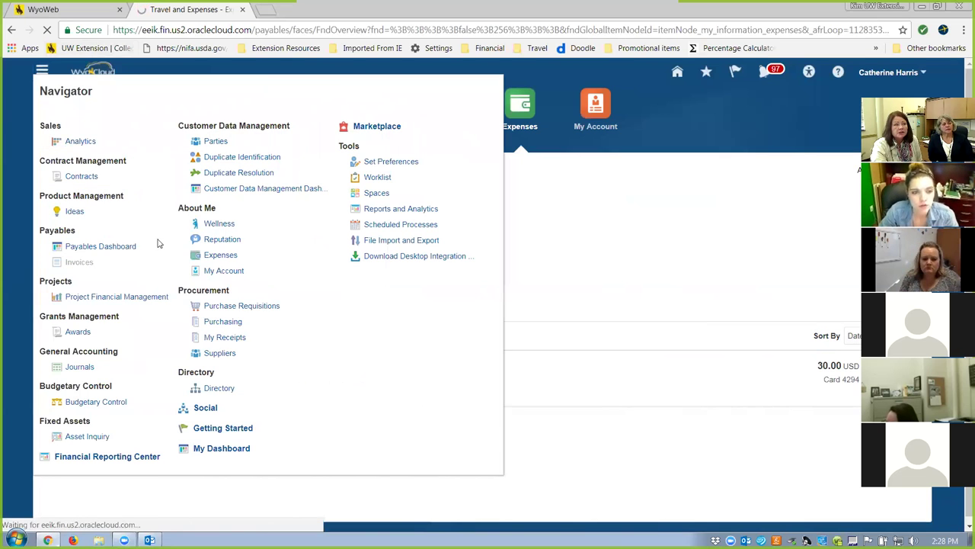
left_click(43, 74)
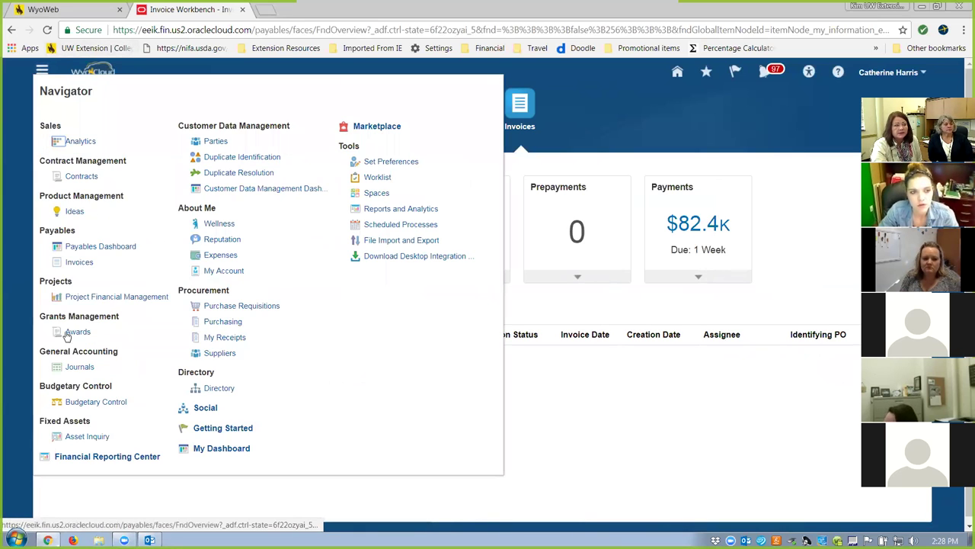
left_click(78, 263)
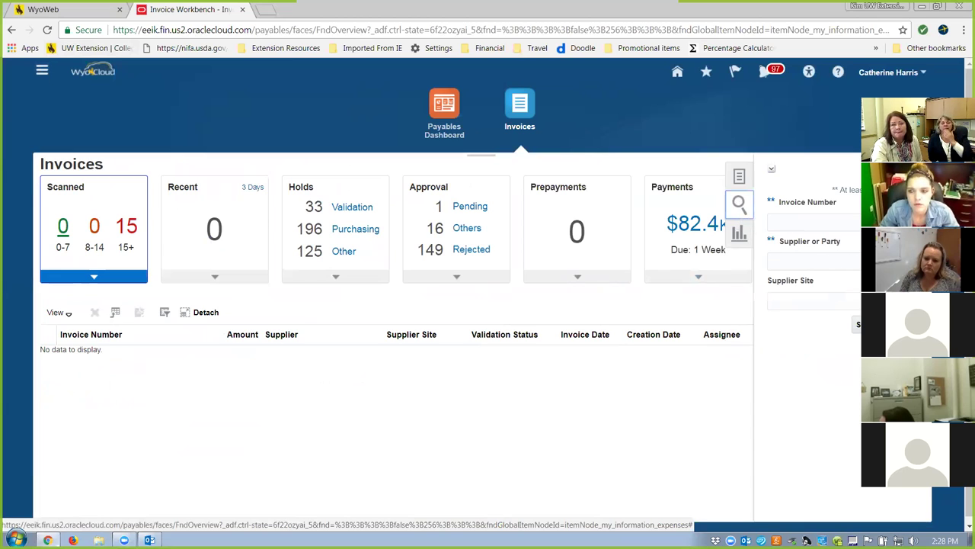
Search Party Name for the supplier, shorten the search name, and select the matching supplier.
left_click(842, 261)
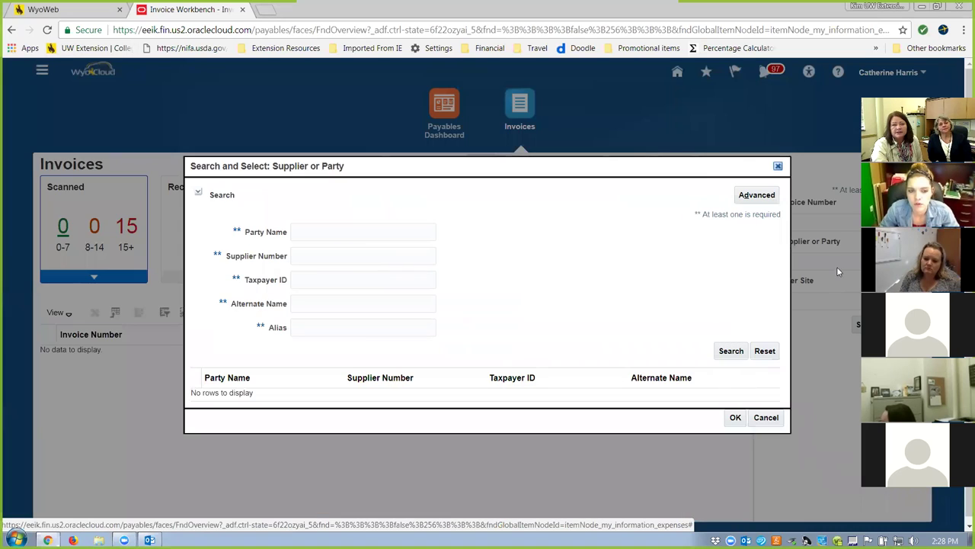
left_click(354, 233)
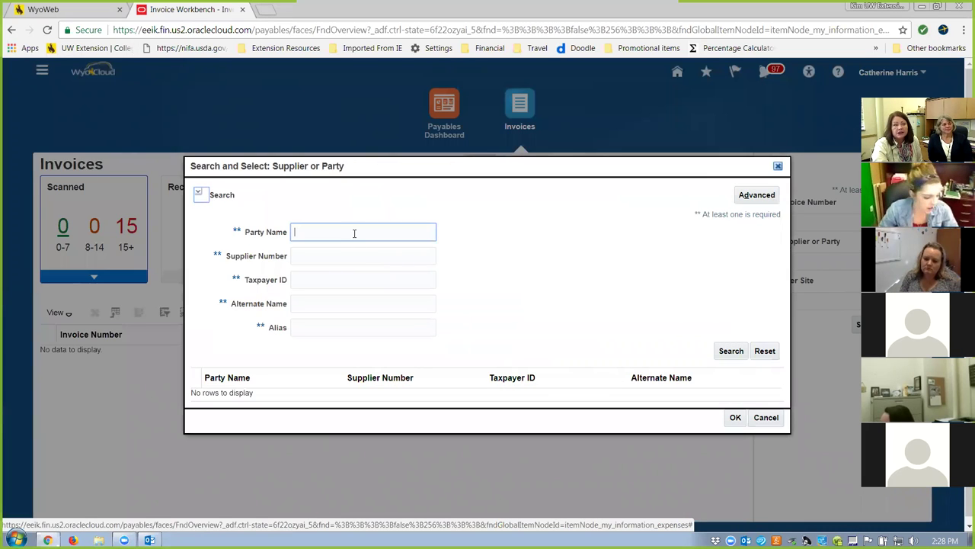
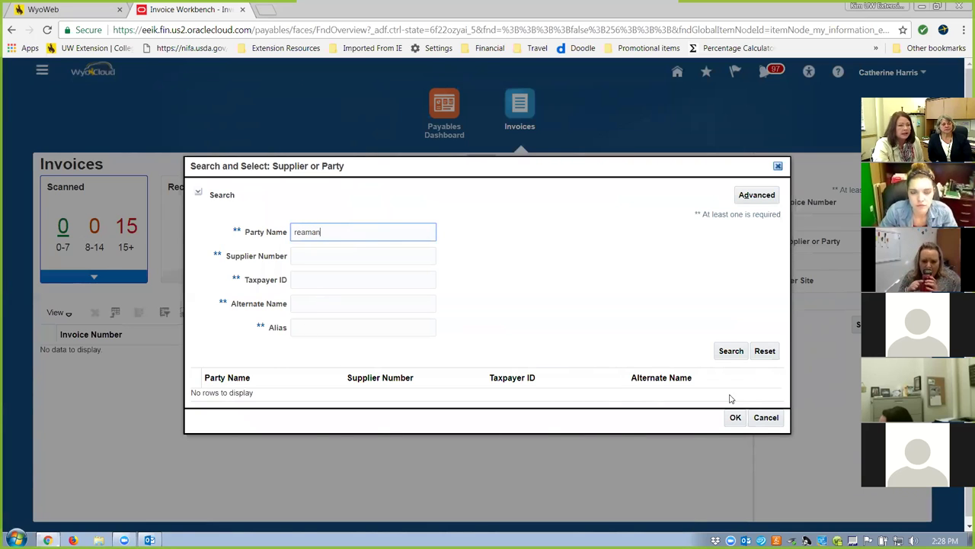
left_click(727, 351)
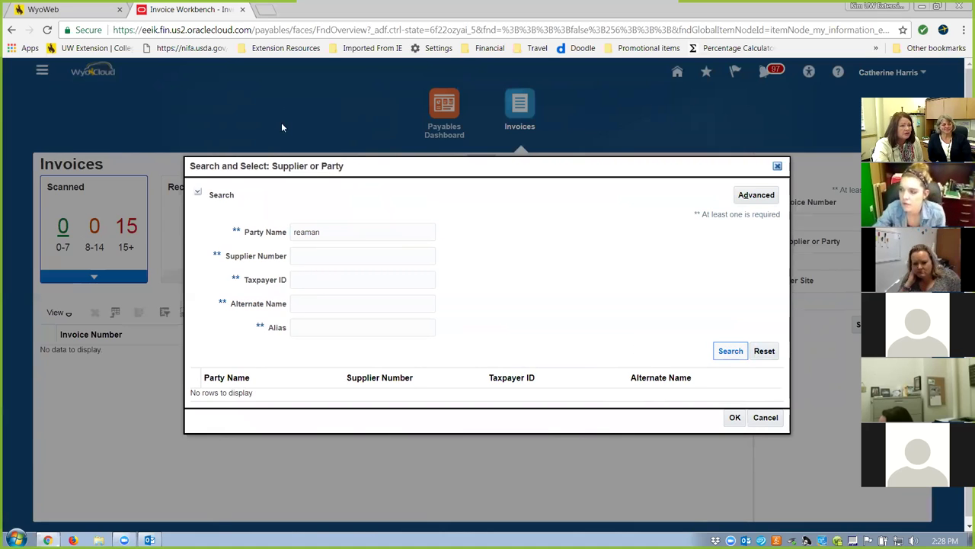
left_click_drag(333, 228, 135, 179)
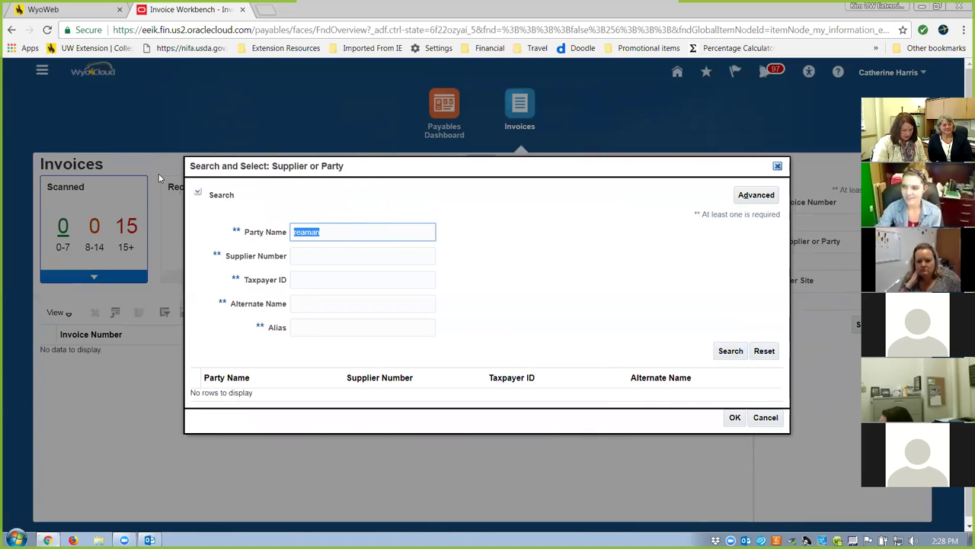
type("kim")
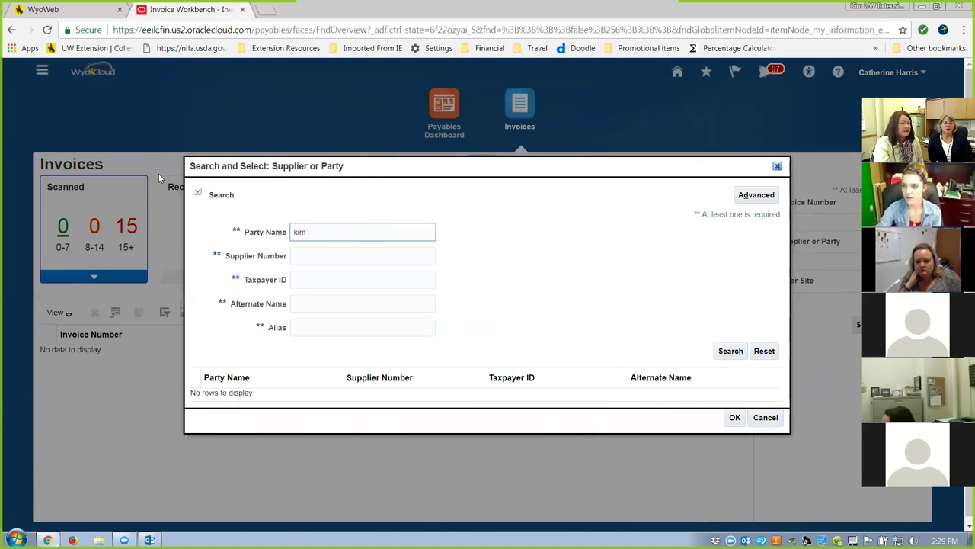
left_click(731, 355)
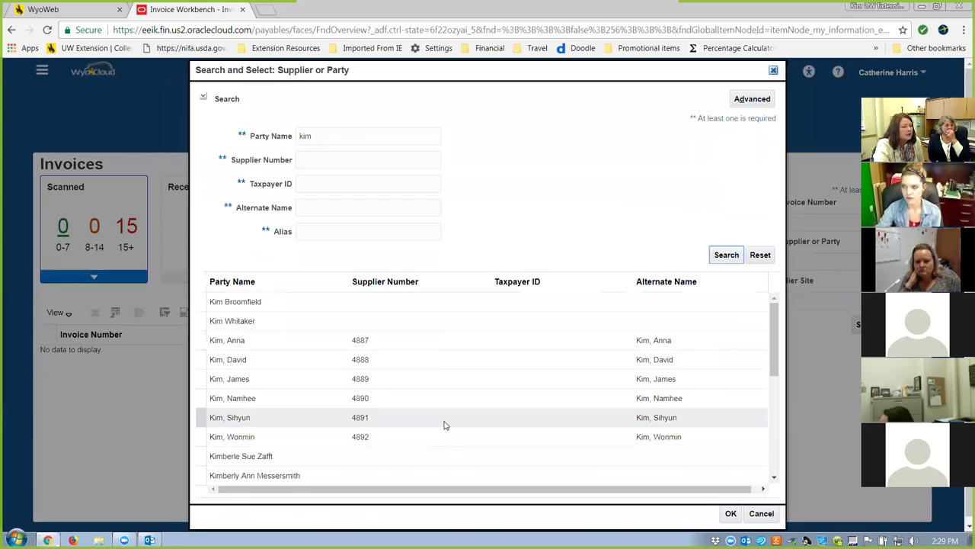
scroll(445, 421, "down", 2)
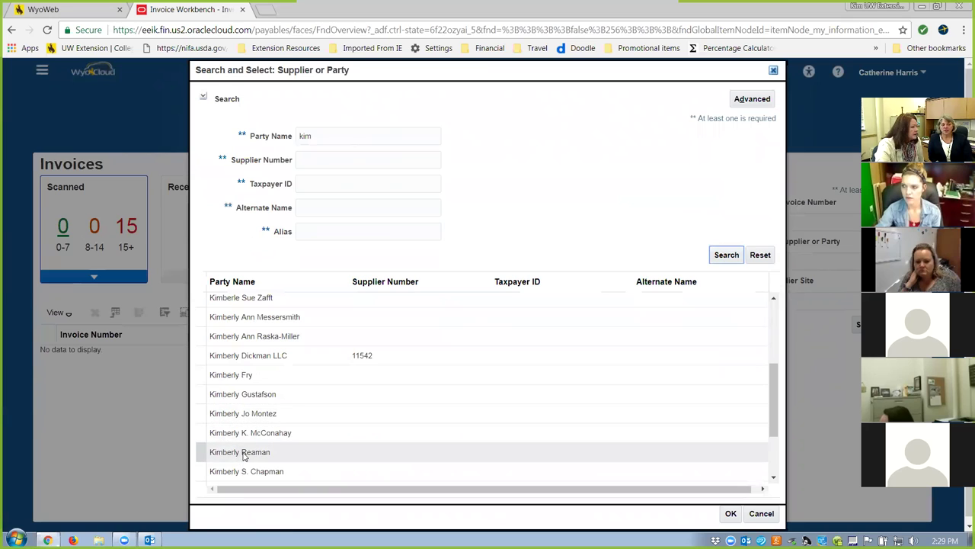
left_click(245, 454)
left_click(731, 513)
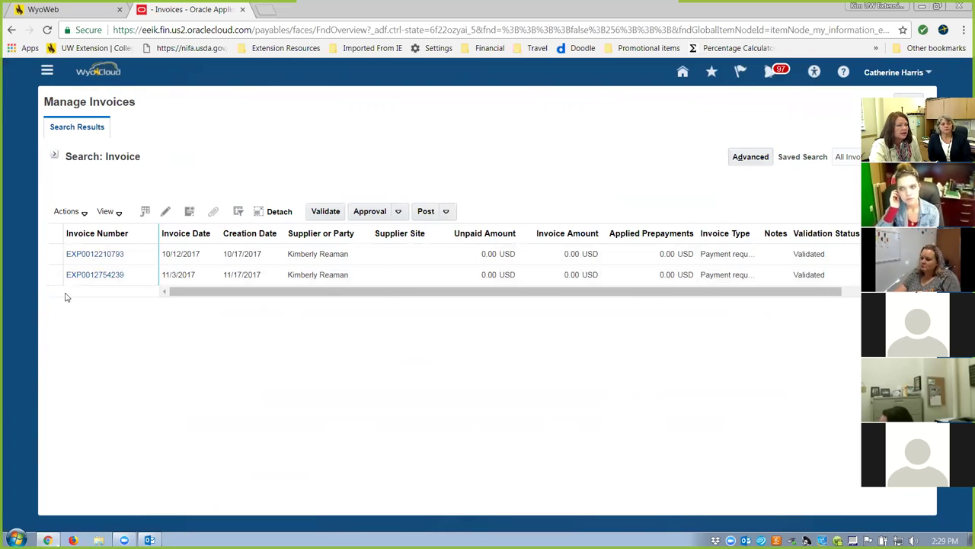
left_click(94, 254)
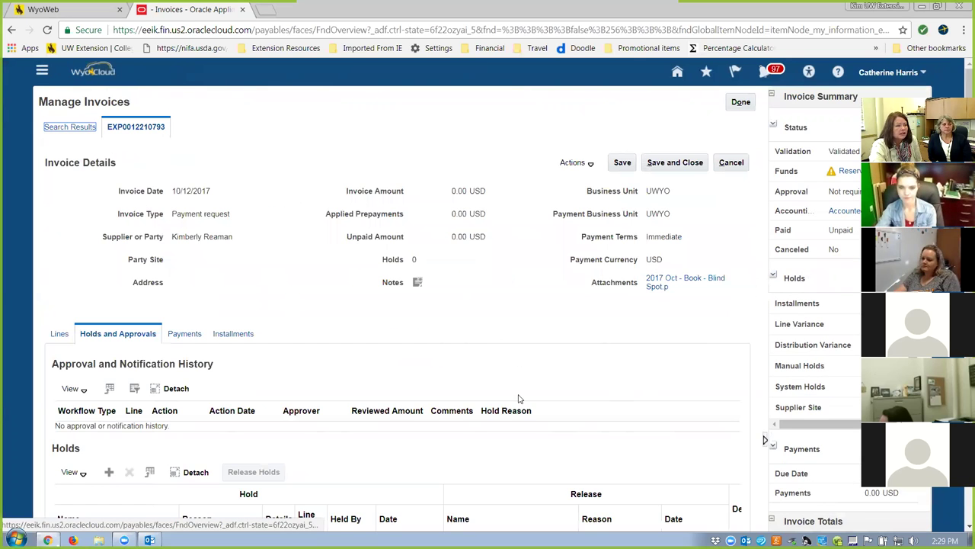
scroll(520, 399, "down", 5)
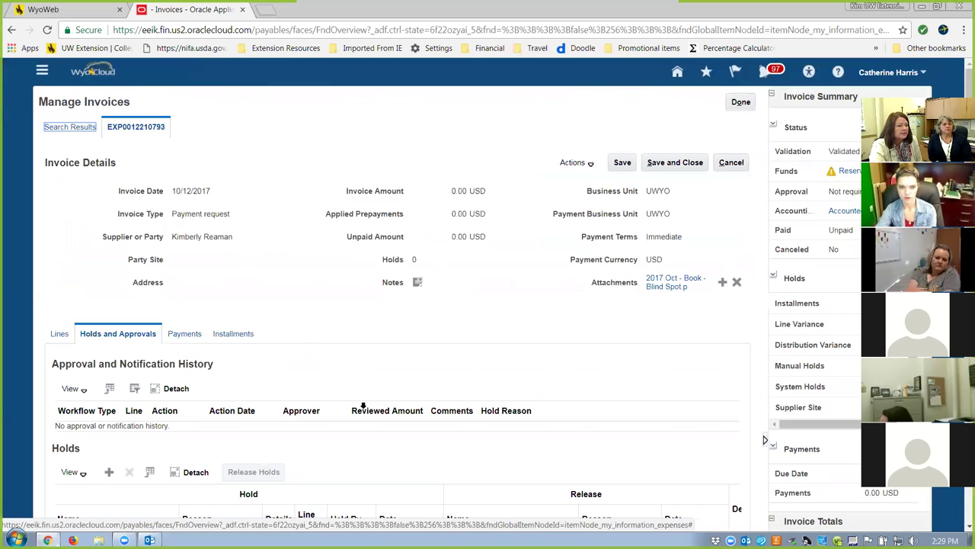
scroll(366, 367, "down", 3)
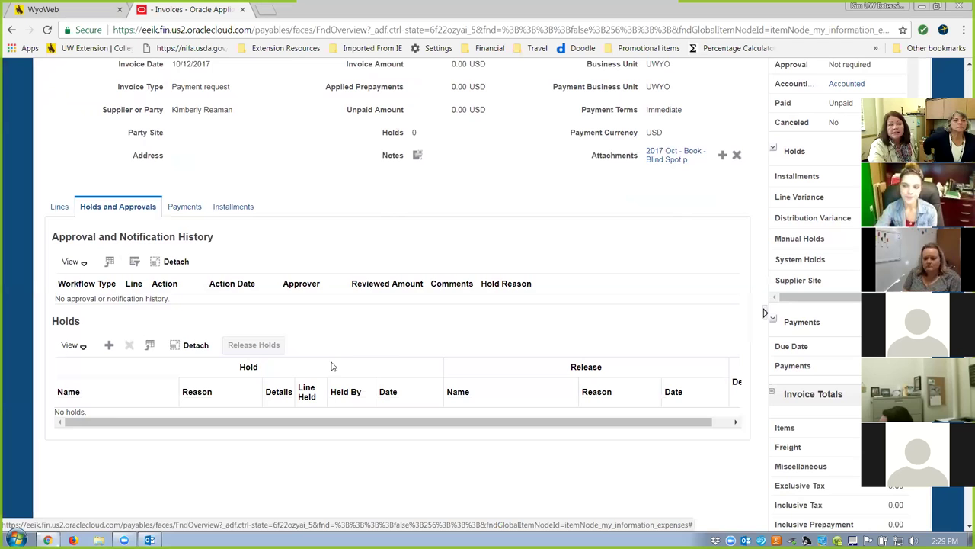
scroll(406, 329, "up", 3)
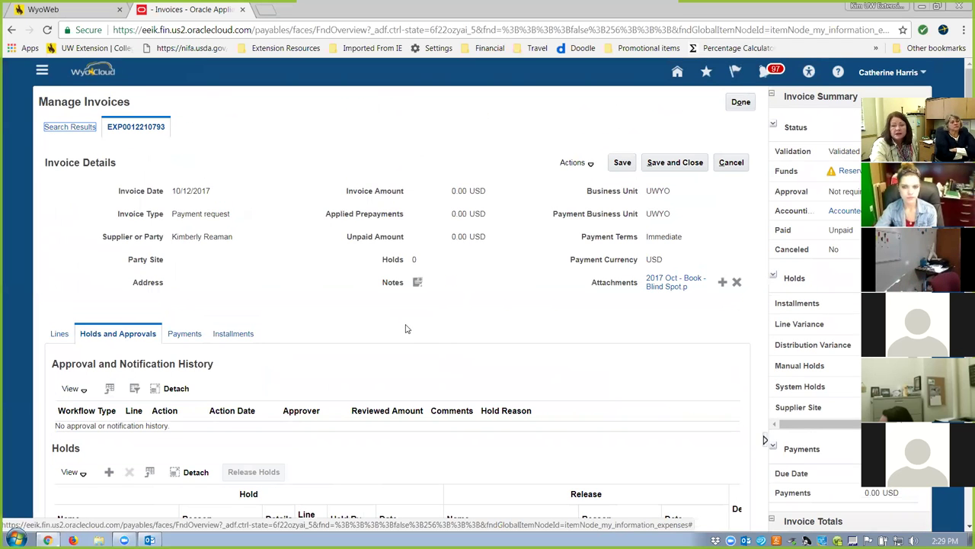
scroll(406, 329, "down", 2)
scroll(412, 334, "down", 4)
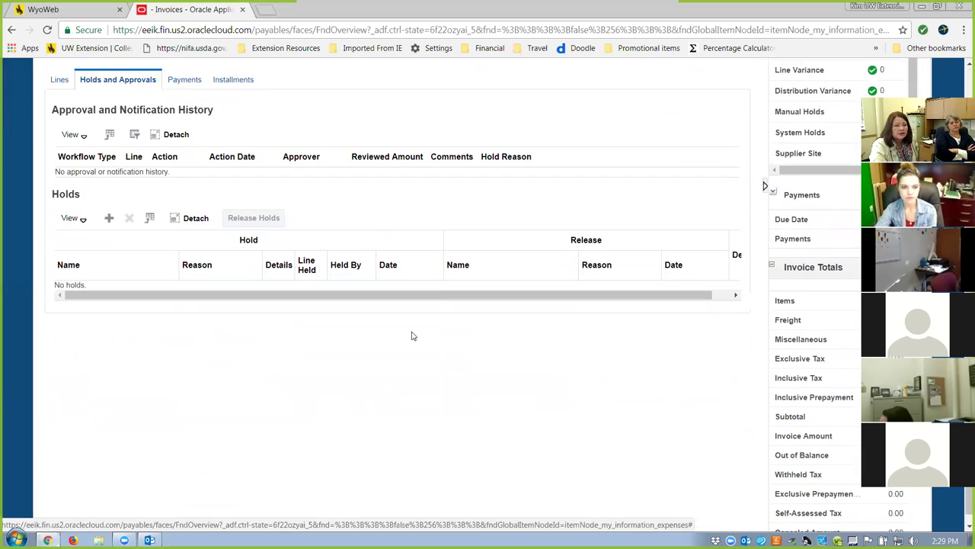
scroll(415, 339, "up", 3)
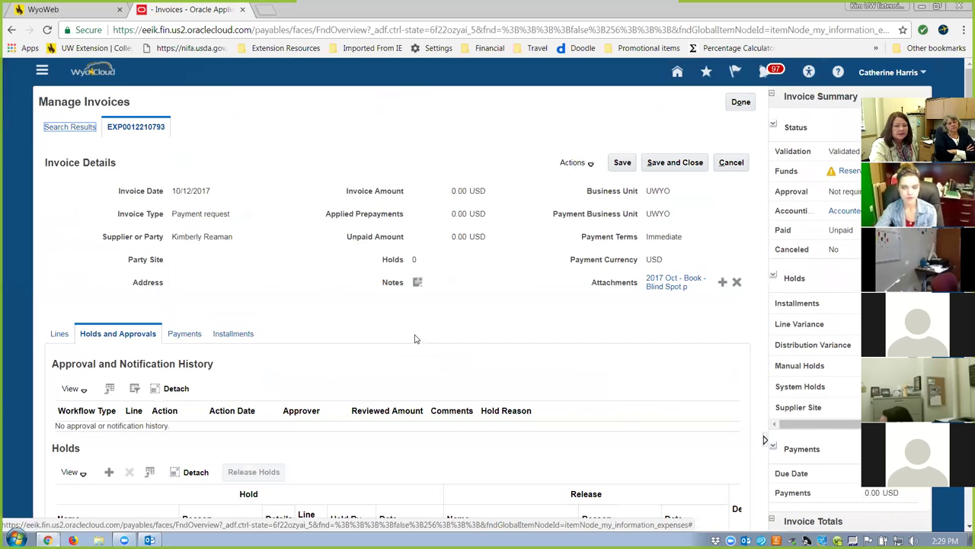
scroll(415, 338, "down", 1)
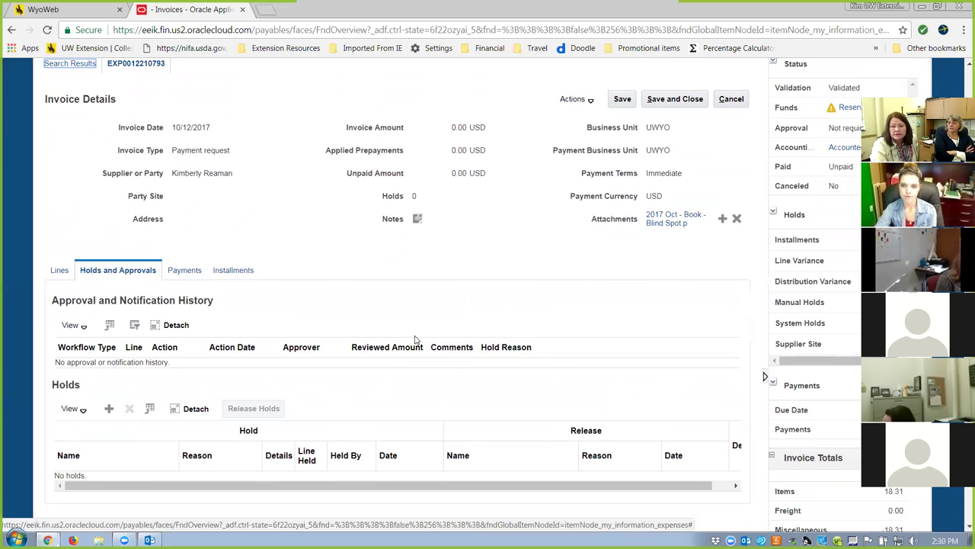
scroll(415, 339, "down", 1)
scroll(415, 339, "up", 2)
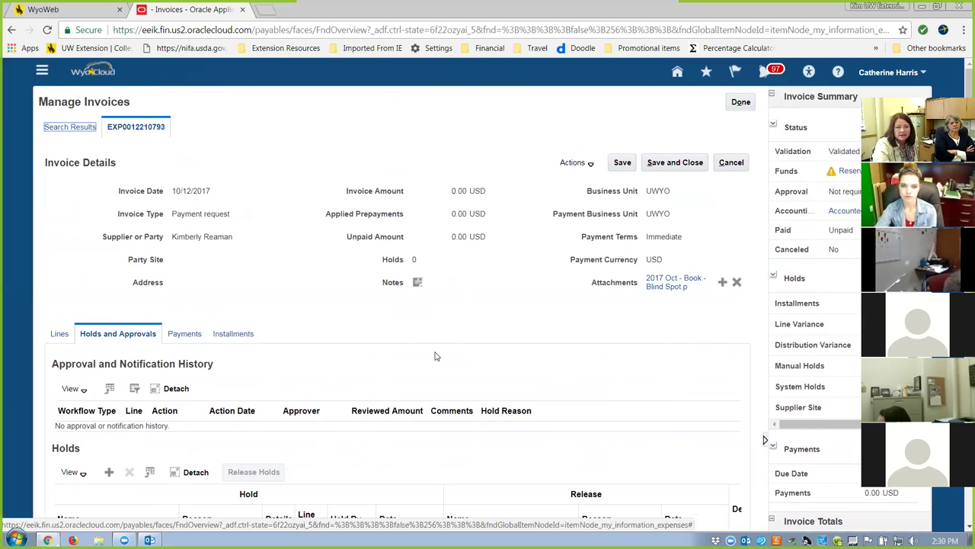
scroll(432, 358, "down", 3)
scroll(440, 361, "up", 3)
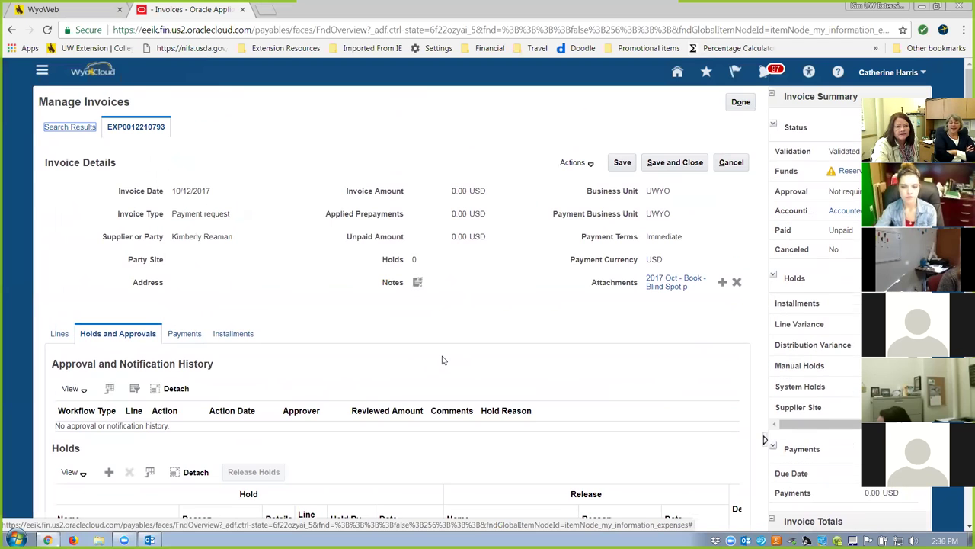
Close the invoice and go to Expenses under About Me in the Navigator.
left_click(742, 104)
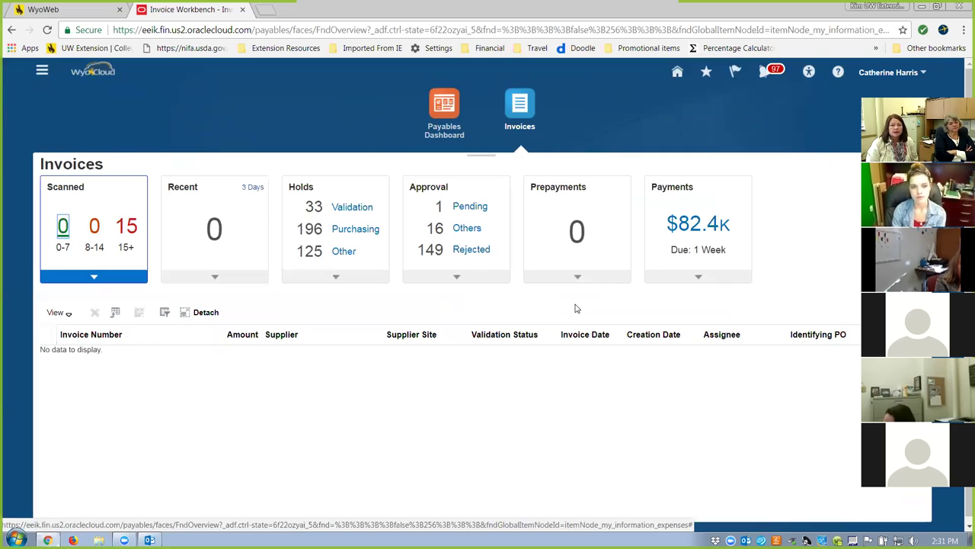
left_click(42, 70)
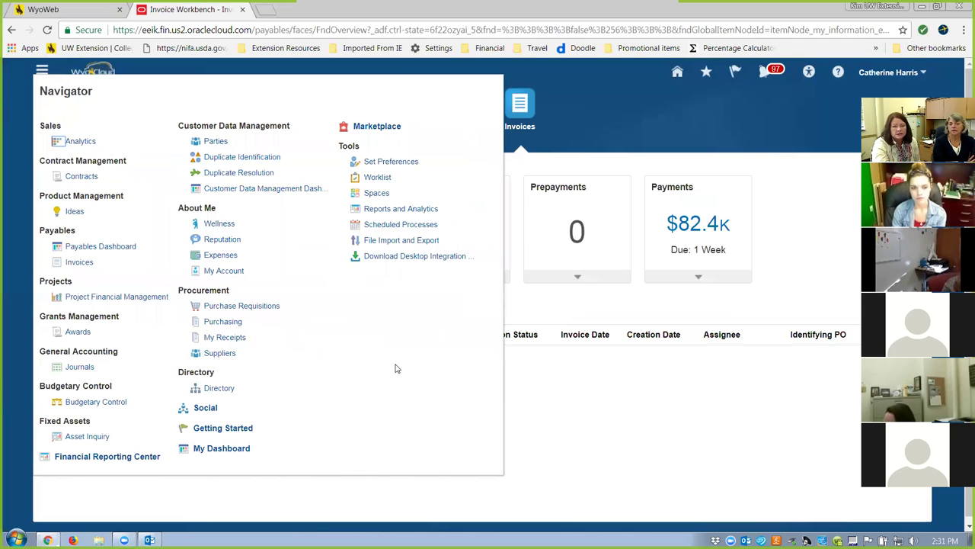
left_click(611, 132)
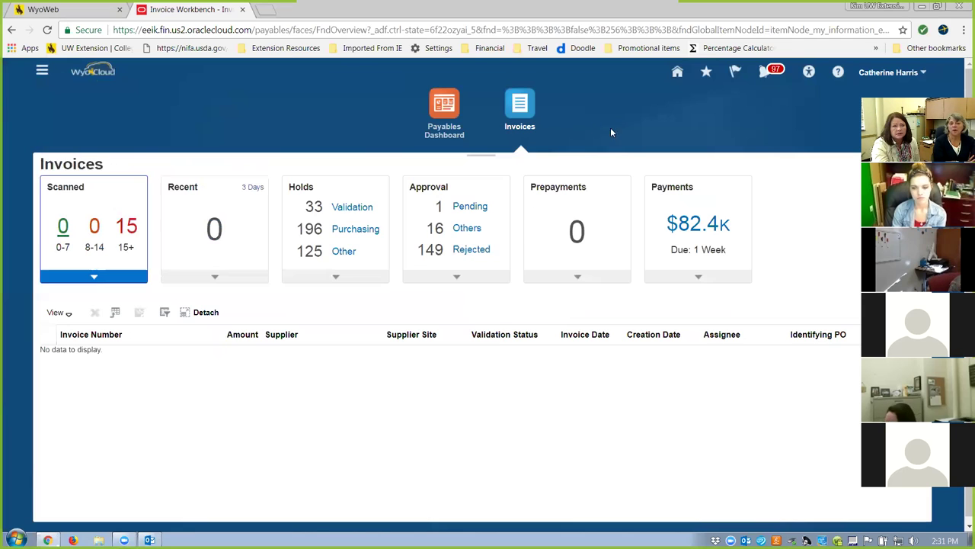
left_click(42, 70)
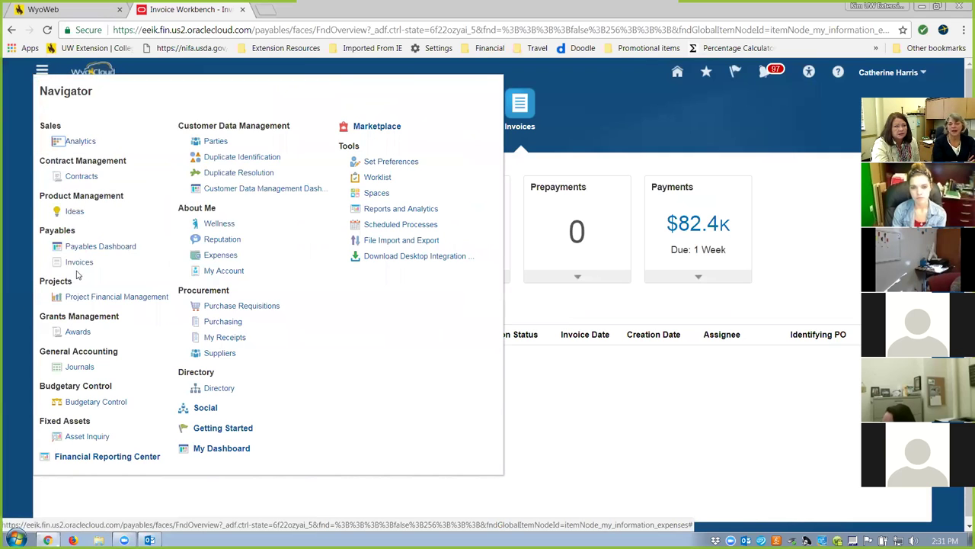
left_click(228, 258)
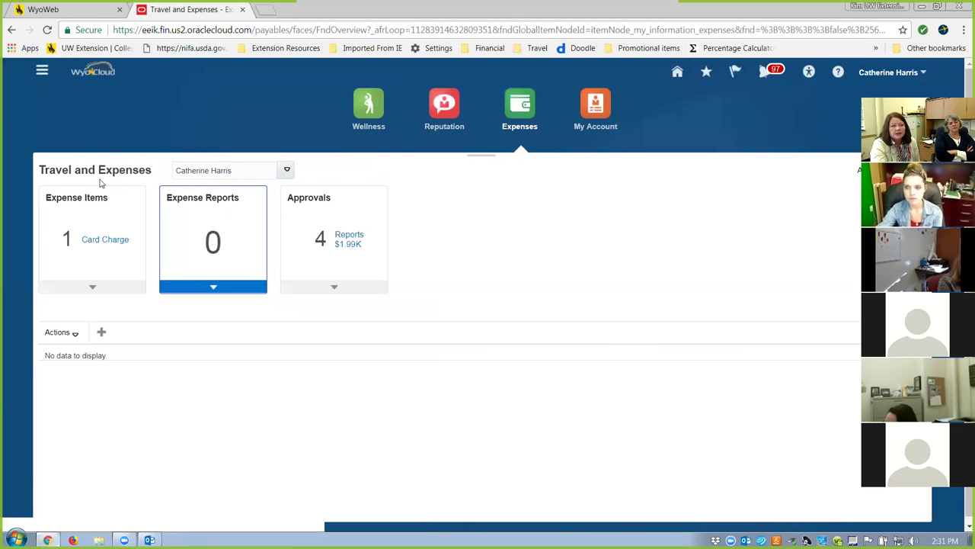
Open the 30.00 USD RODEO NEWS P-Card charge from the Card Charge list.
left_click(91, 242)
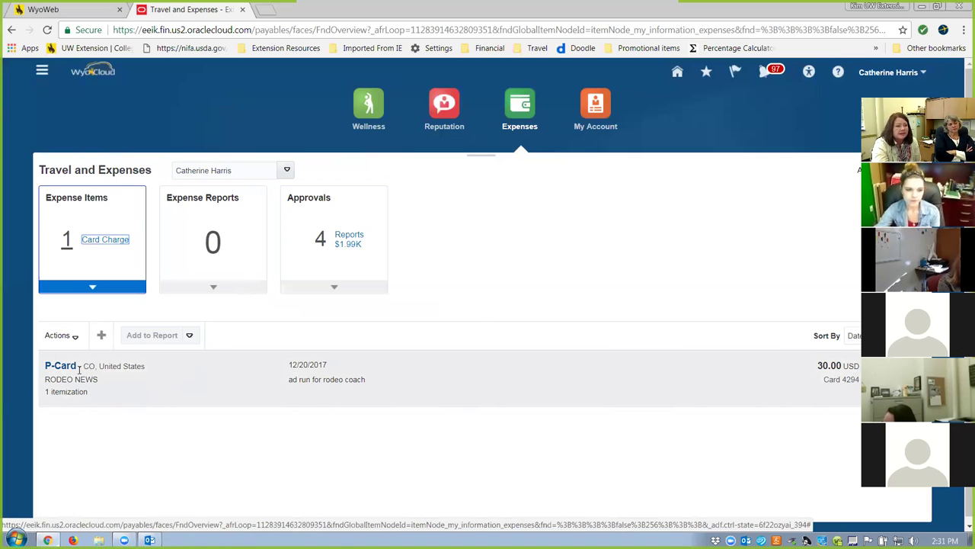
left_click(62, 371)
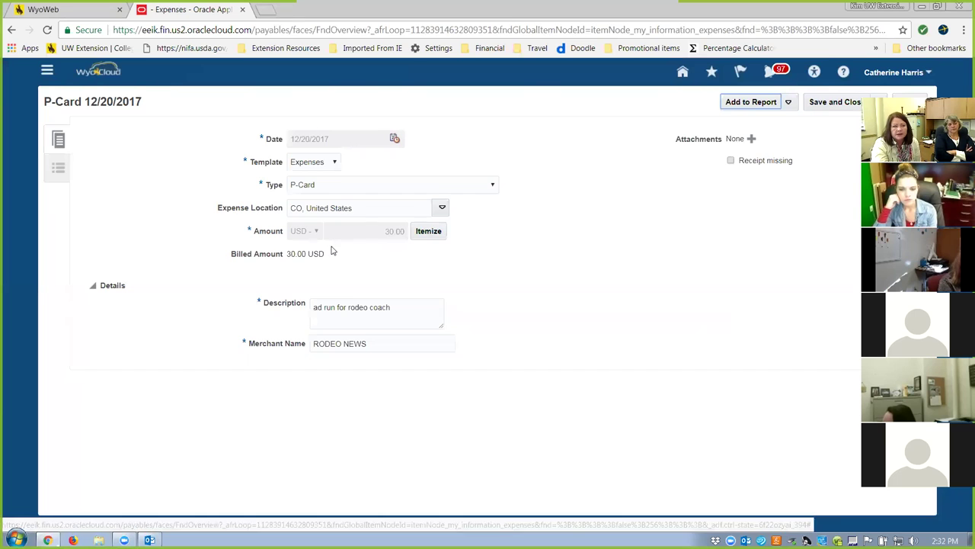
Check the 30.00 Advertising & Promotional Services itemization and save the charge.
left_click(437, 233)
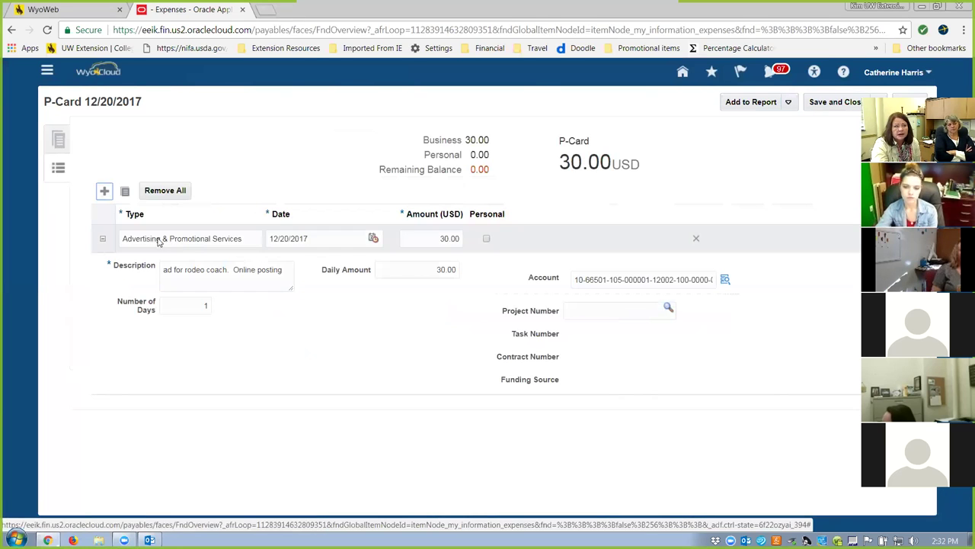
left_click(259, 244)
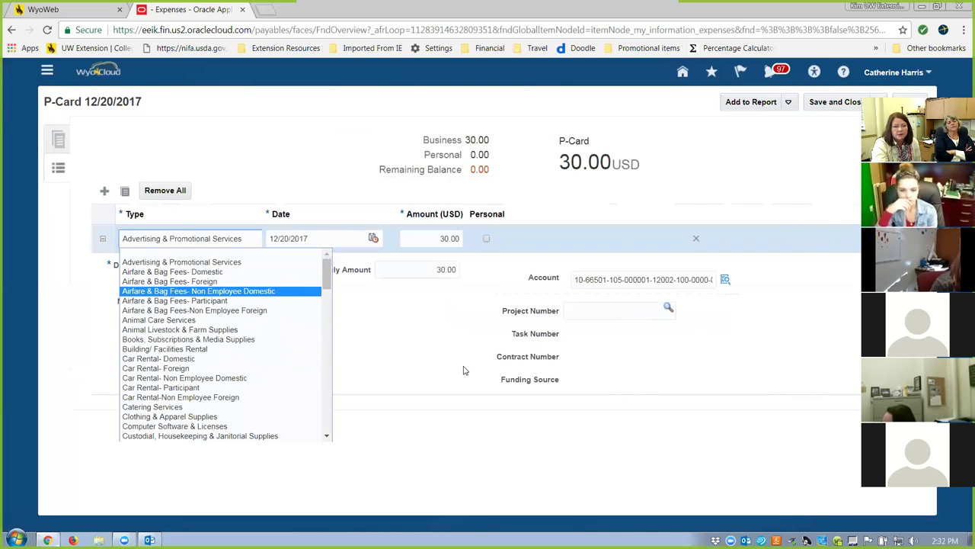
left_click(255, 244)
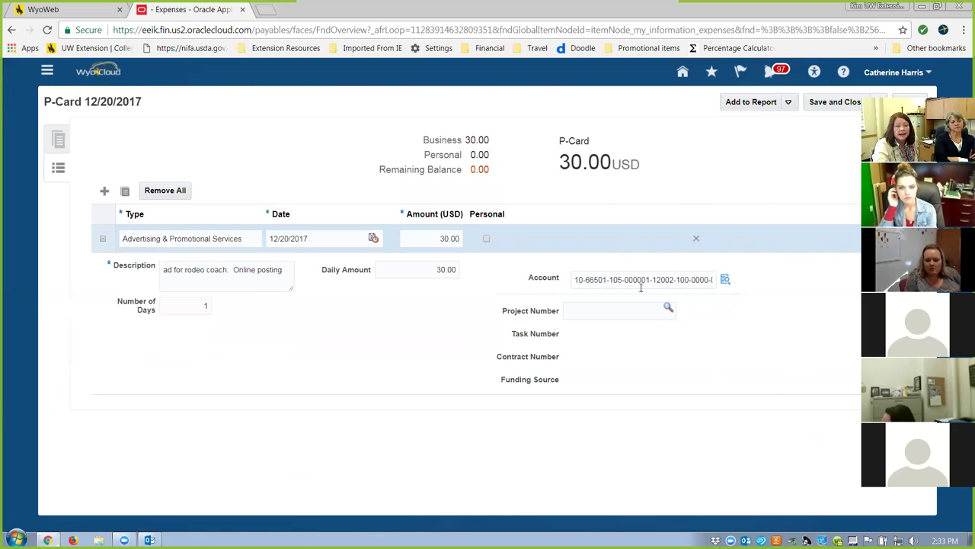
left_click(837, 102)
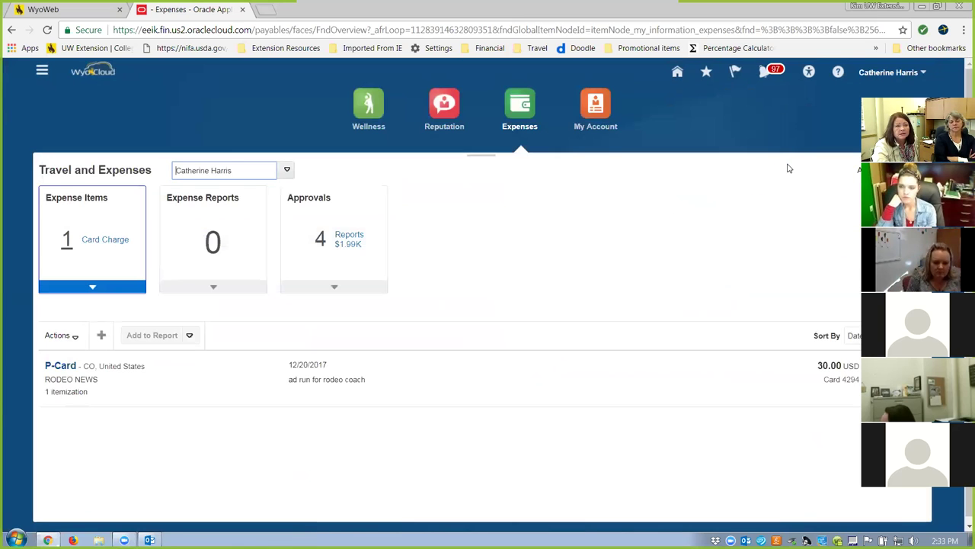
Add the RODEO NEWS P-Card charge to a new expense report.
left_click(44, 373)
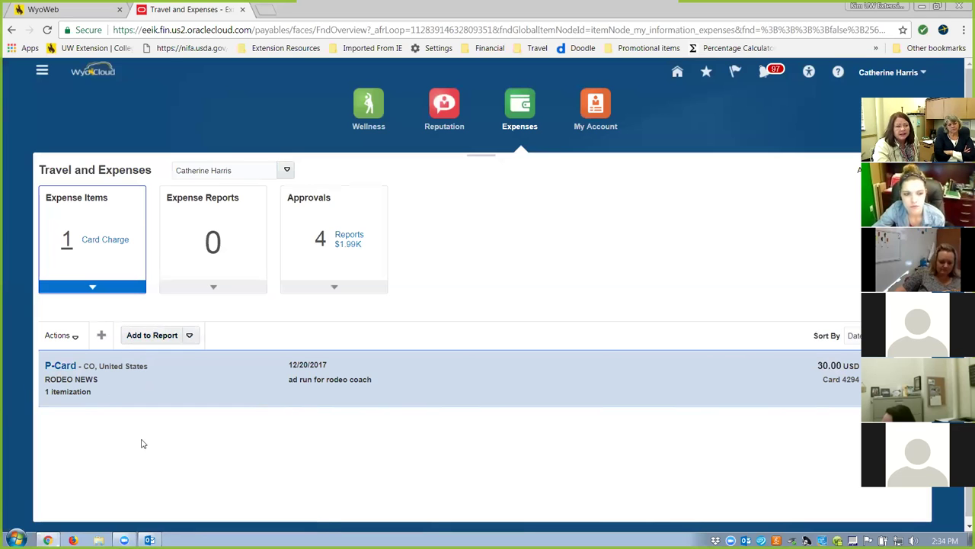
left_click(166, 335)
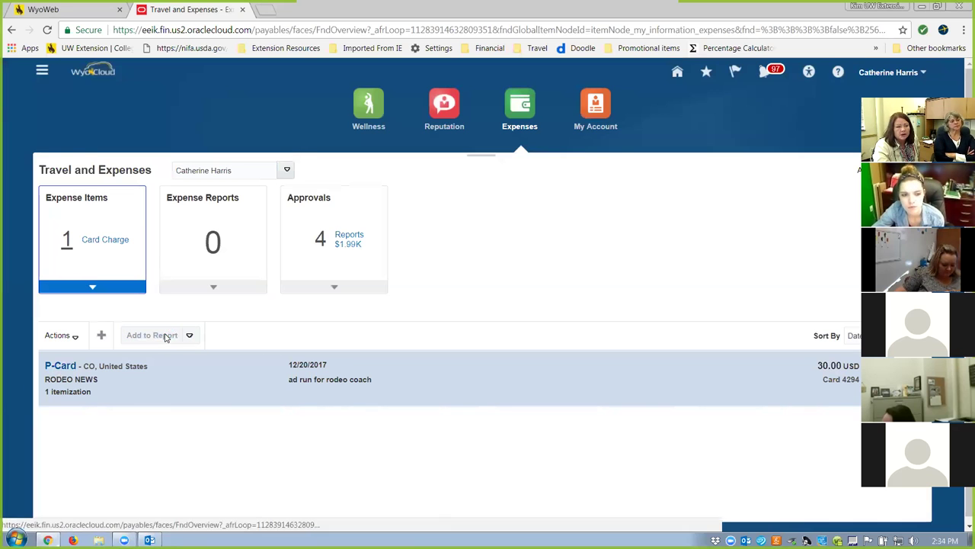
Enter purpose 'Ad for Rodeo coach', keep Electronic payment, and save the report.
left_click(158, 135)
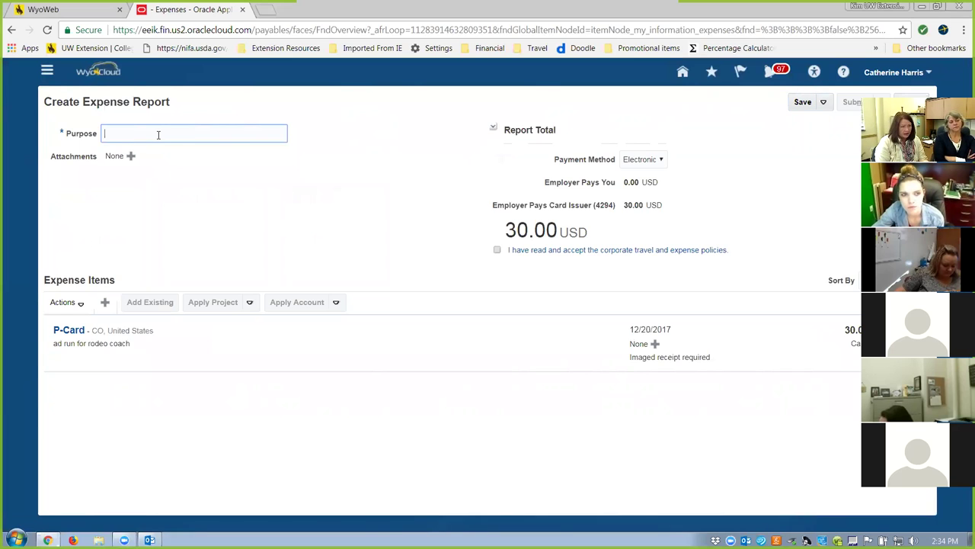
type("Ad for Rodeo coach")
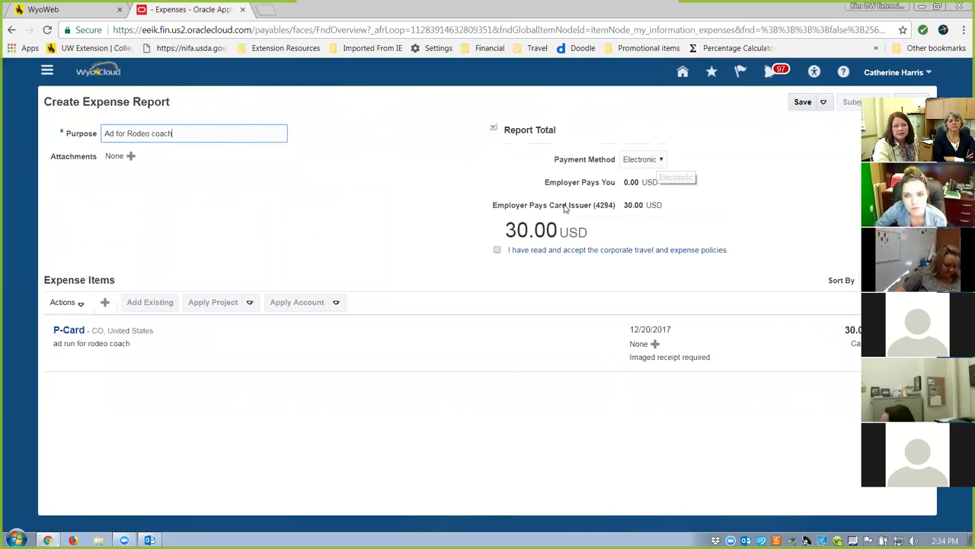
left_click(662, 160)
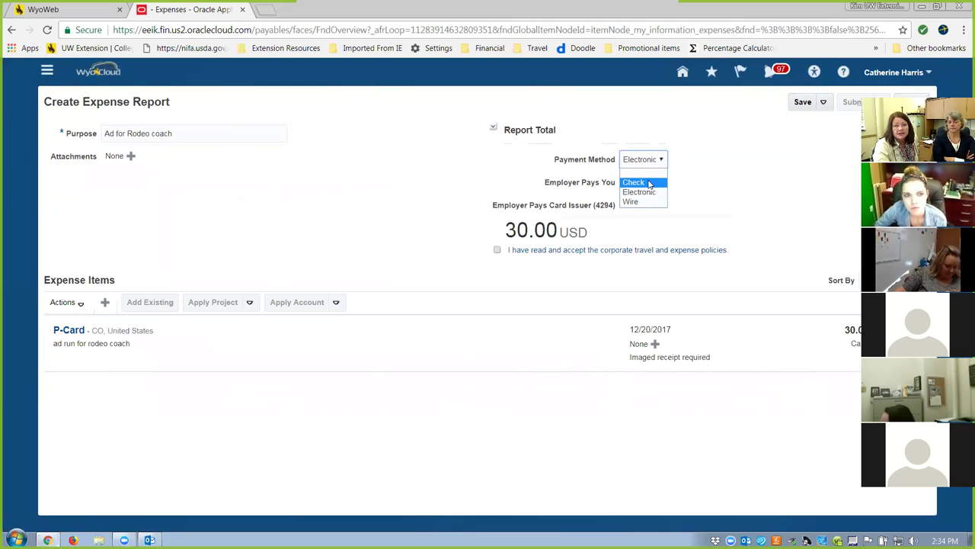
left_click(725, 196)
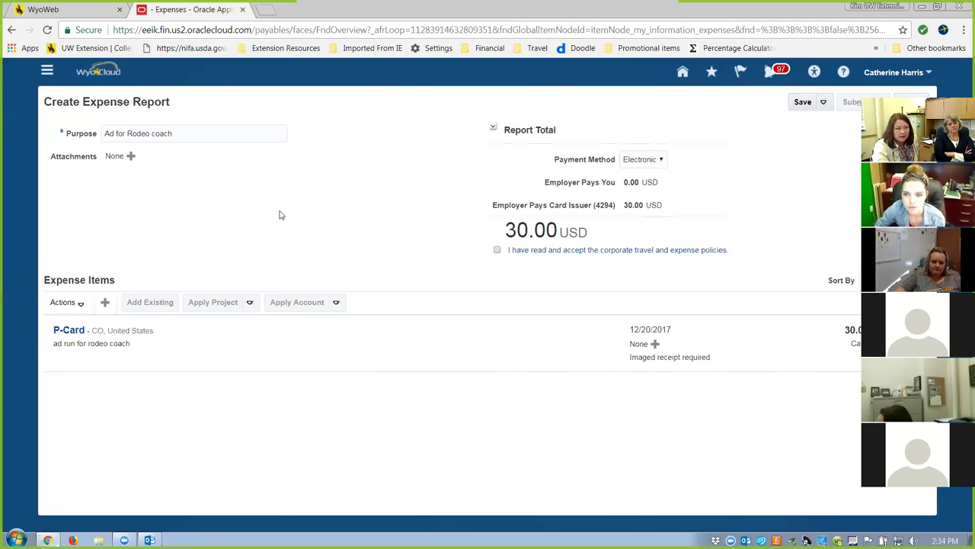
left_click(801, 104)
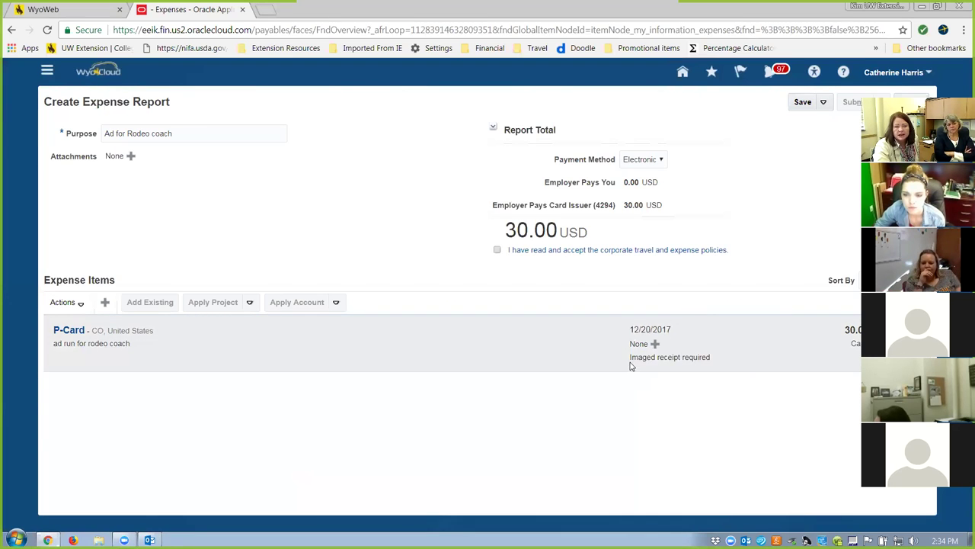
Save the 30.00 USD rodeo coach expense report and acknowledge the confirmation.
left_click(804, 103)
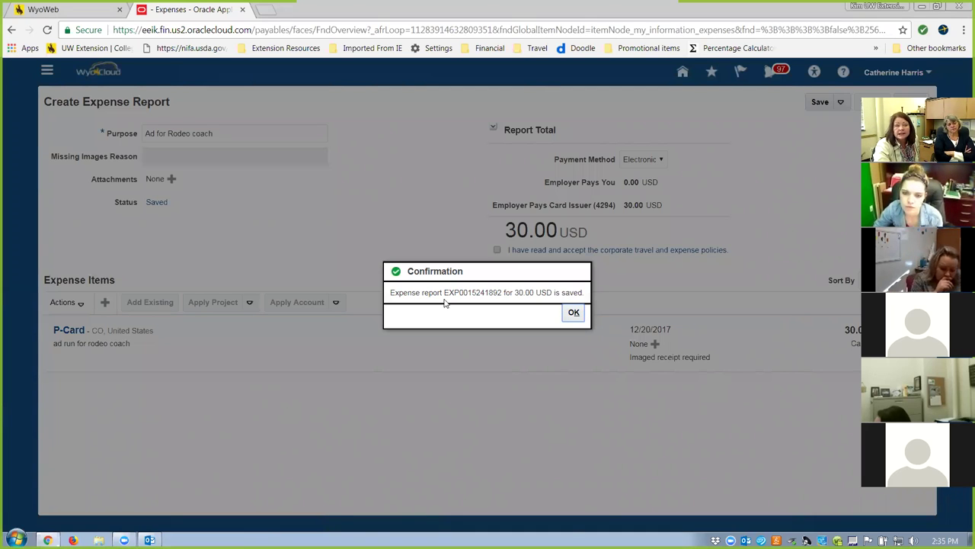
left_click(574, 312)
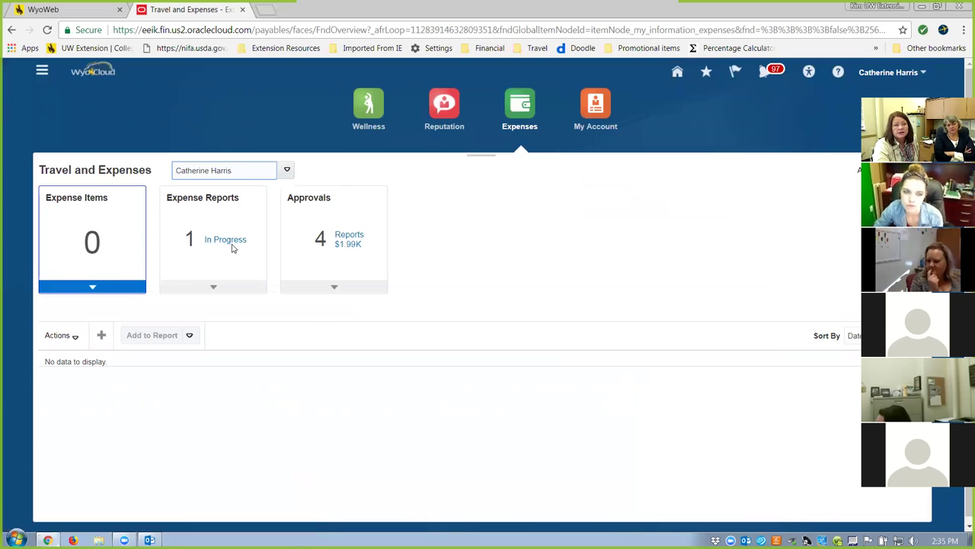
Open the in-progress expense reports list to see the saved 'Ad for Rodeo coach' report.
left_click(233, 247)
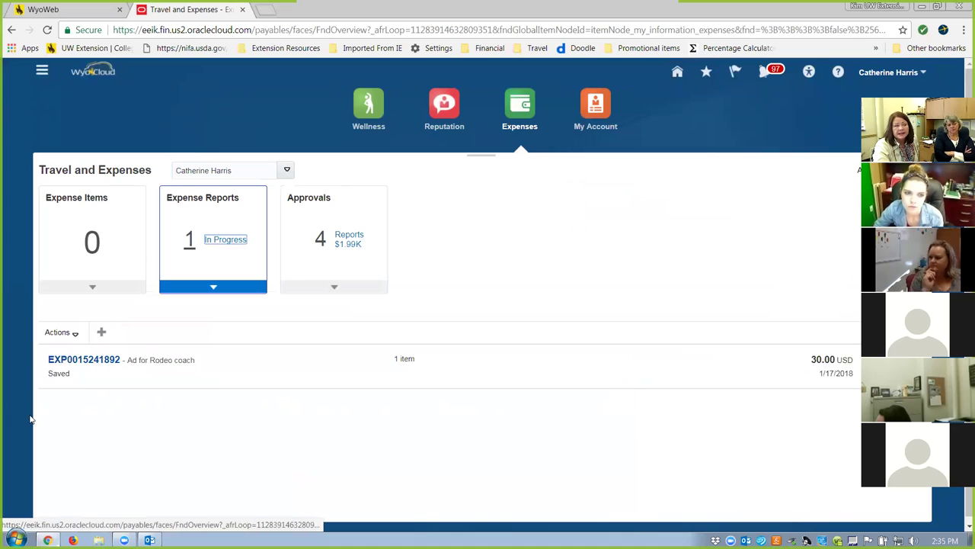
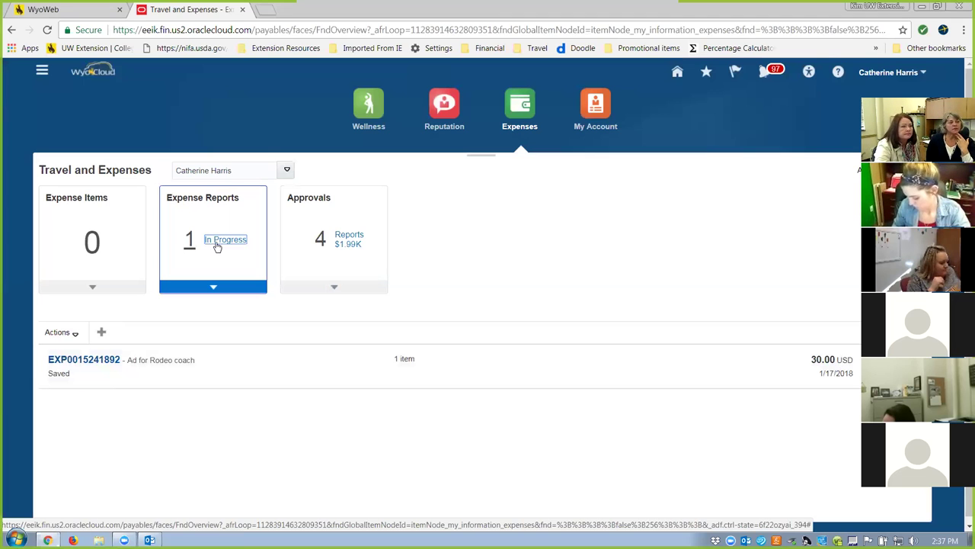
Open the saved 'Ad for Rodeo coach' expense report totaling 30.00 USD.
left_click(103, 361)
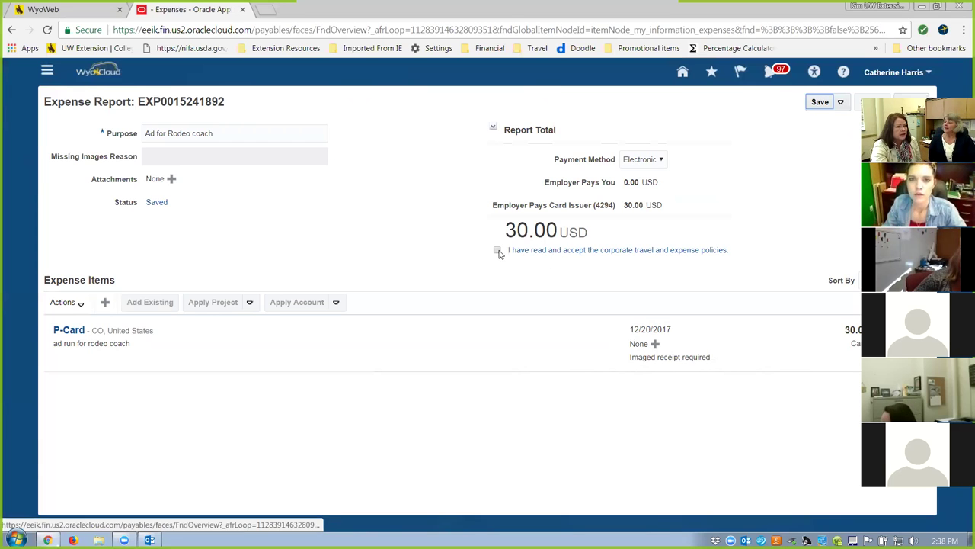
Save the 'Travel Policy effective January 1 2017' PDF to the Desktop, then show the desktop.
left_click(495, 251)
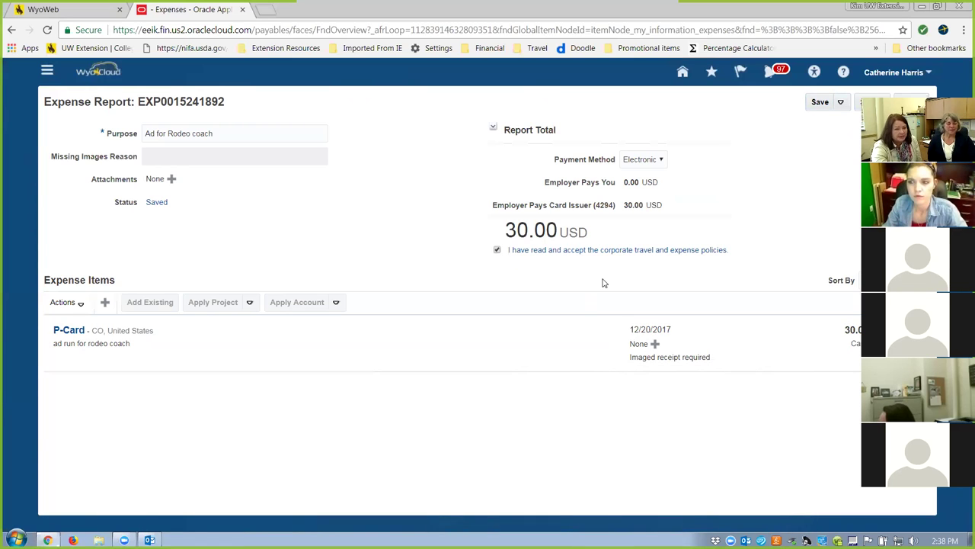
left_click(498, 251)
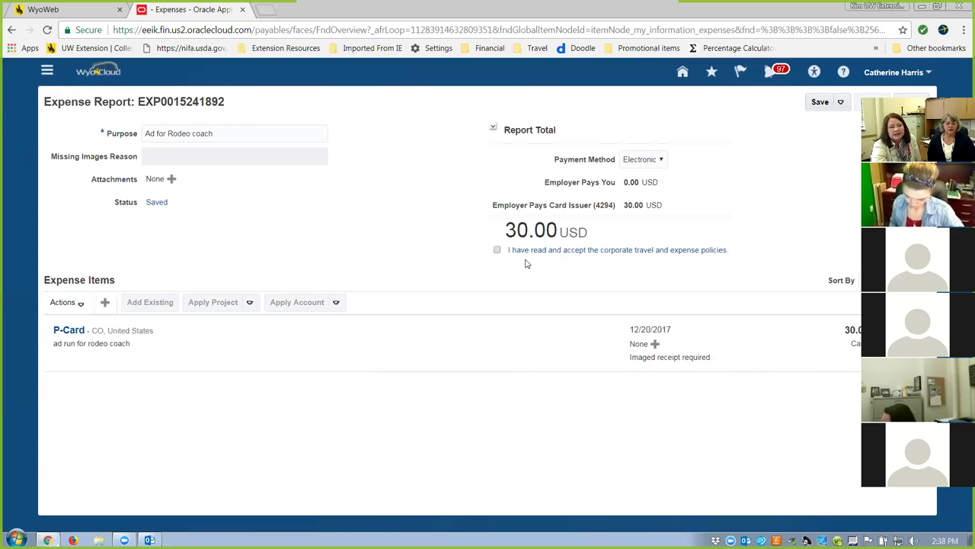
left_click(598, 256)
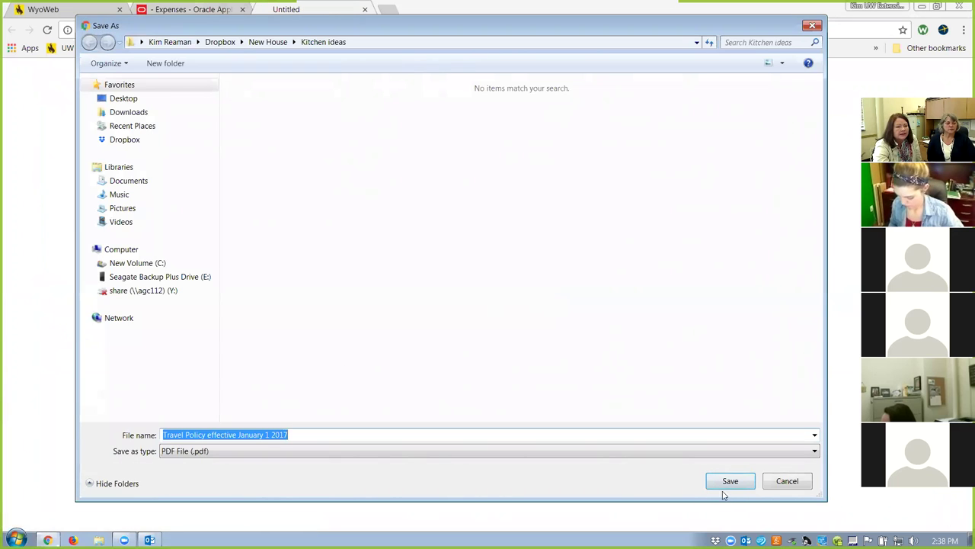
left_click(119, 100)
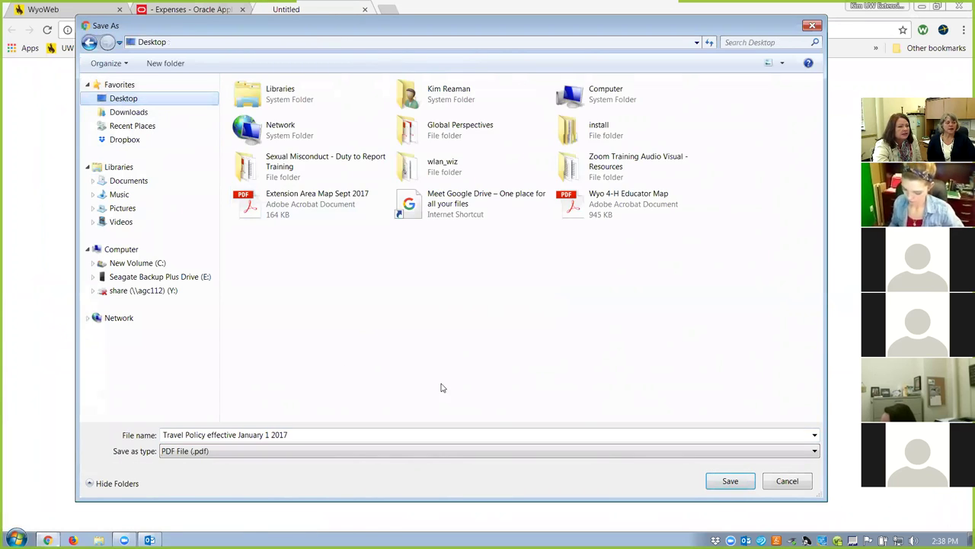
left_click(708, 481)
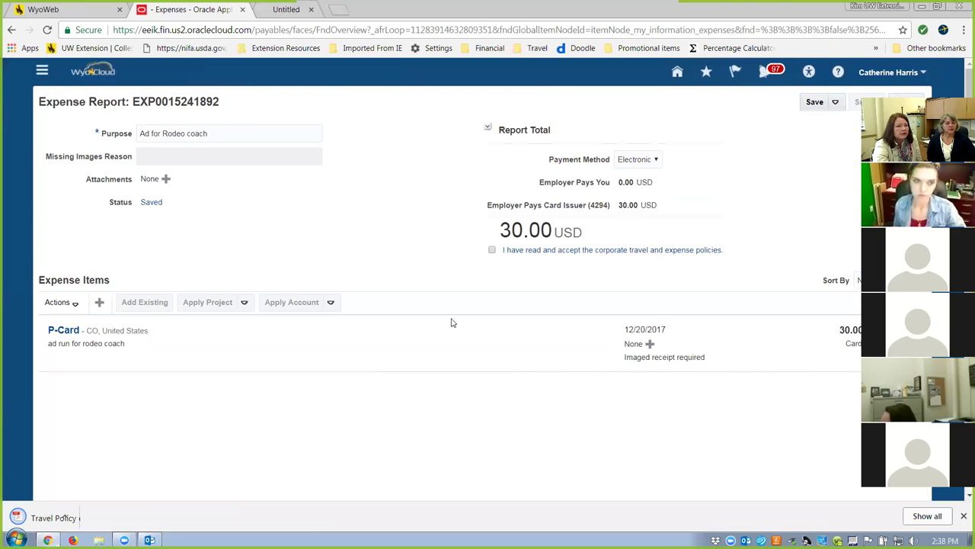
key("super+d")
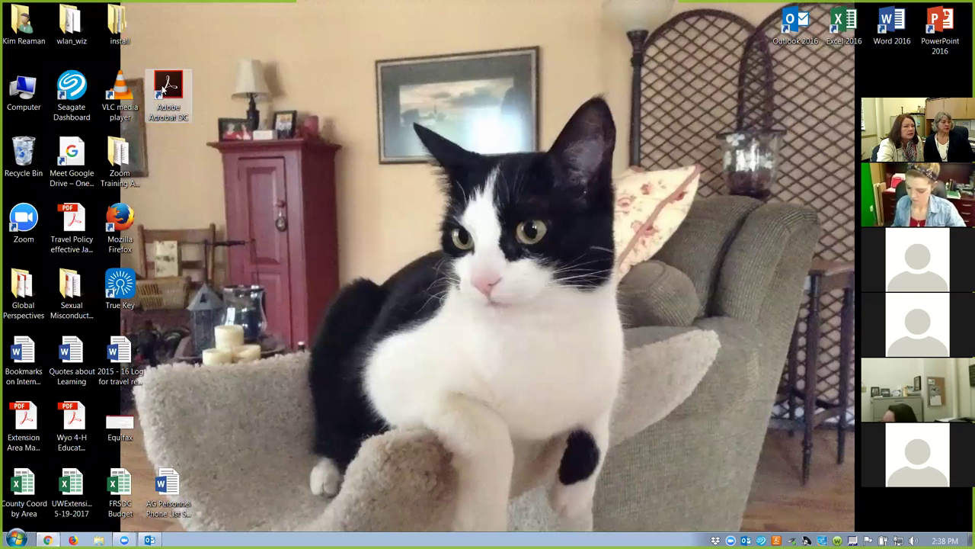
Launch Adobe Acrobat Reader DC and cancel a duplicate travel policy download in Chrome.
double_click(162, 86)
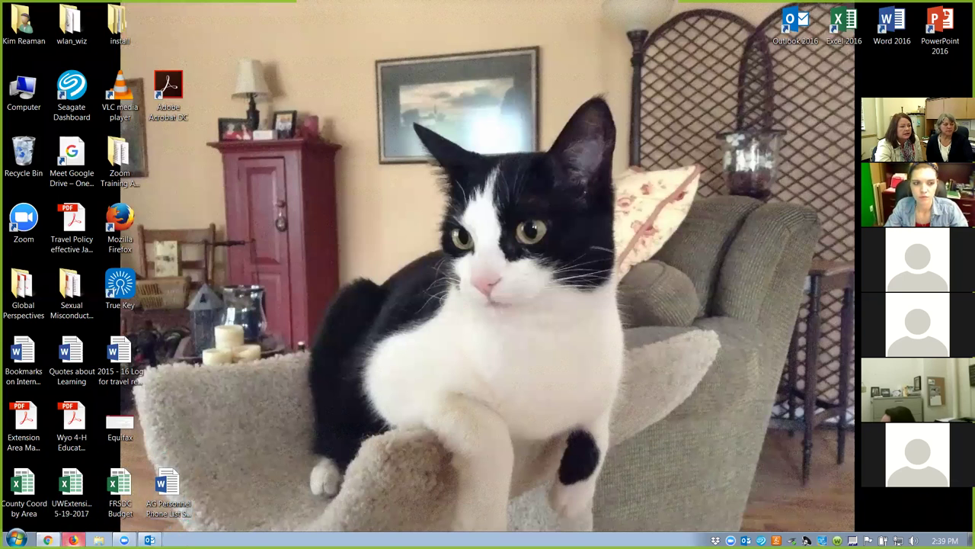
left_click(48, 539)
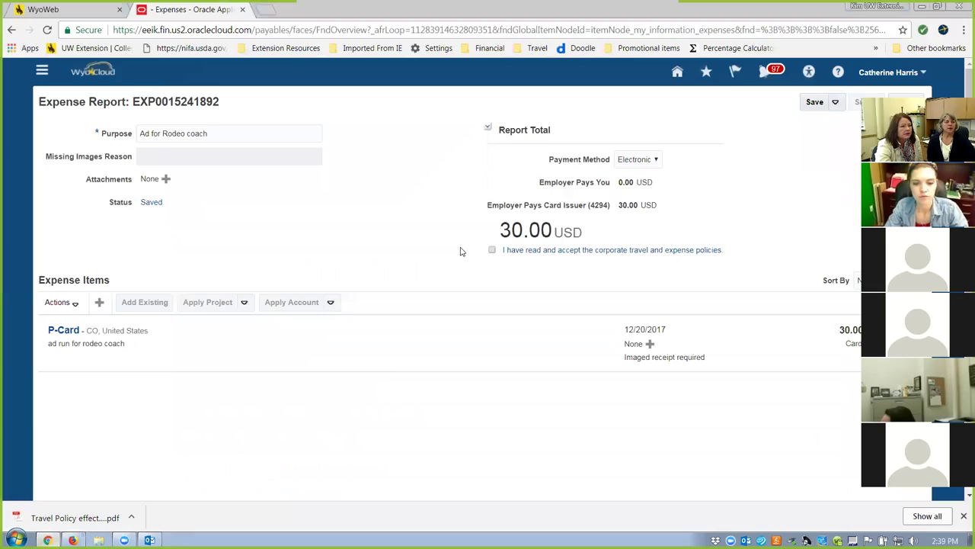
left_click(534, 256)
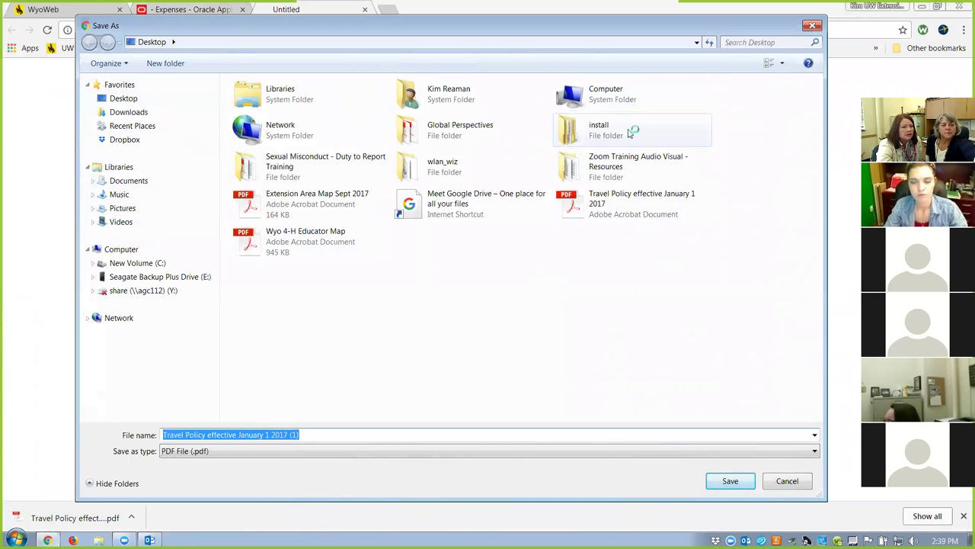
left_click(788, 482)
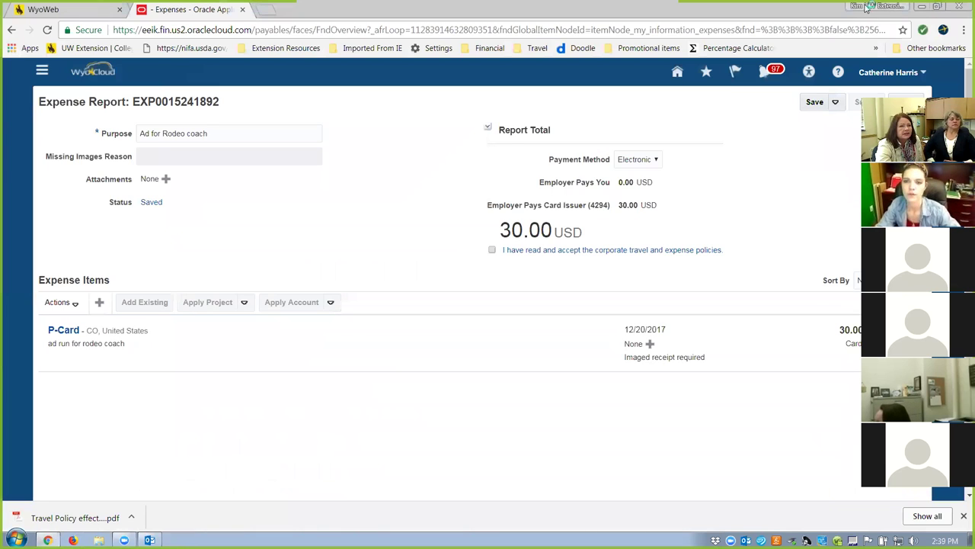
key("super+d")
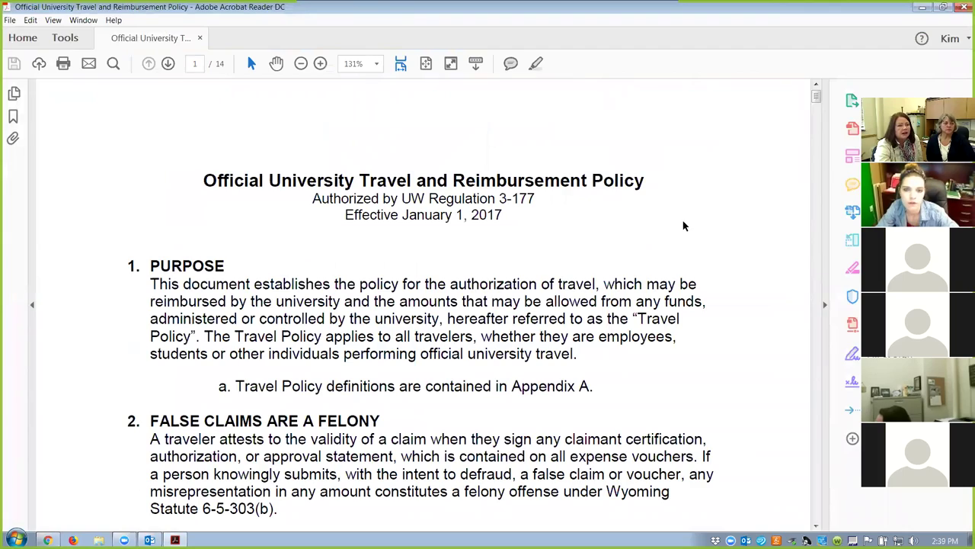
Scroll through the opening pages of the travel policy PDF.
scroll(683, 220, "down", 5)
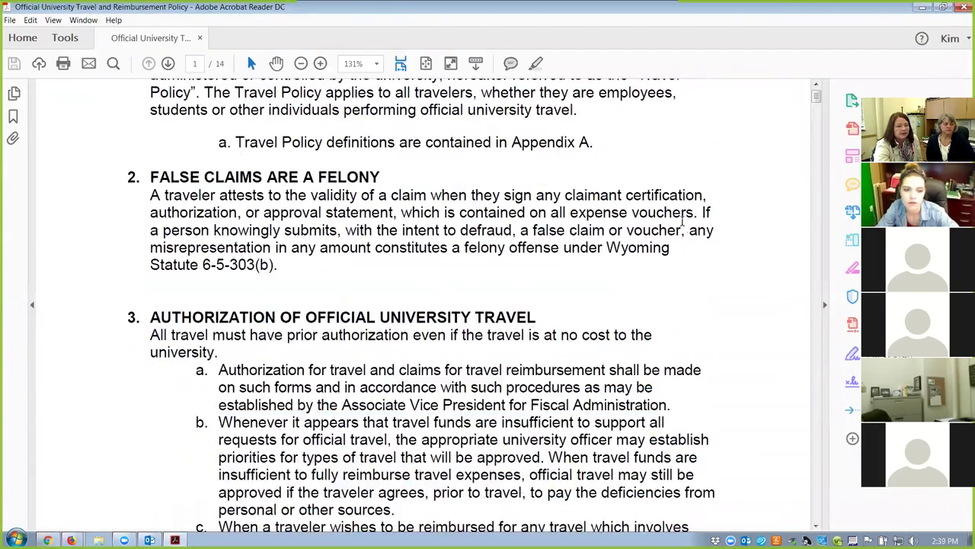
scroll(684, 224, "down", 15)
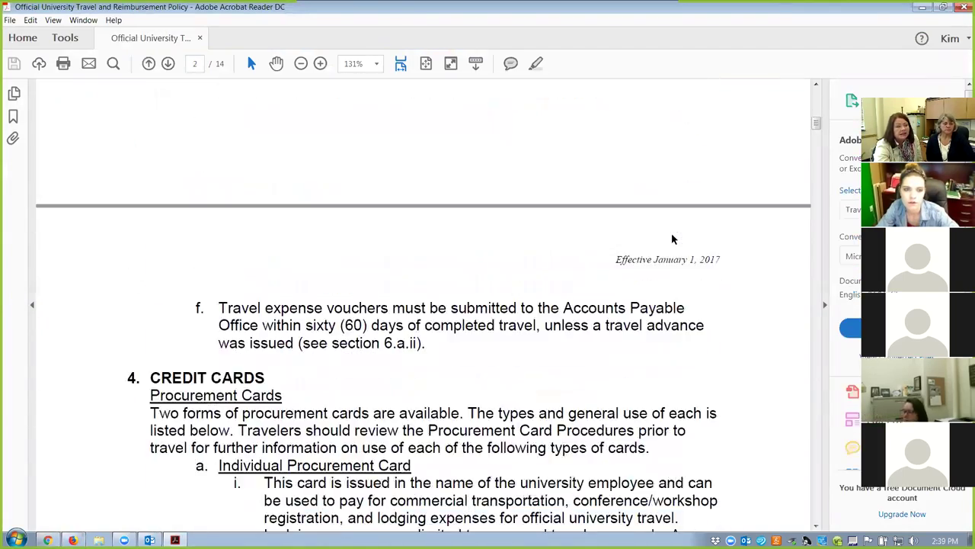
scroll(668, 234, "down", 7)
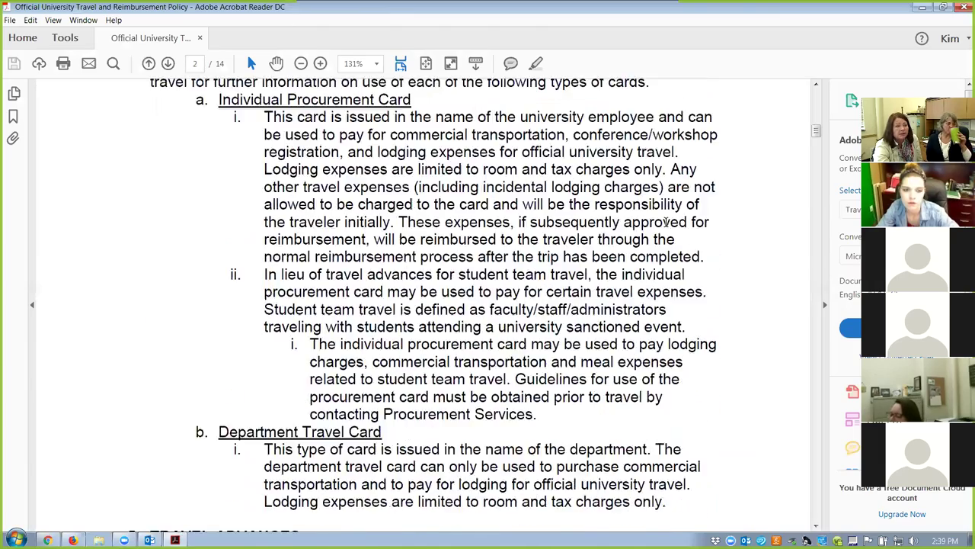
scroll(666, 227, "down", 10)
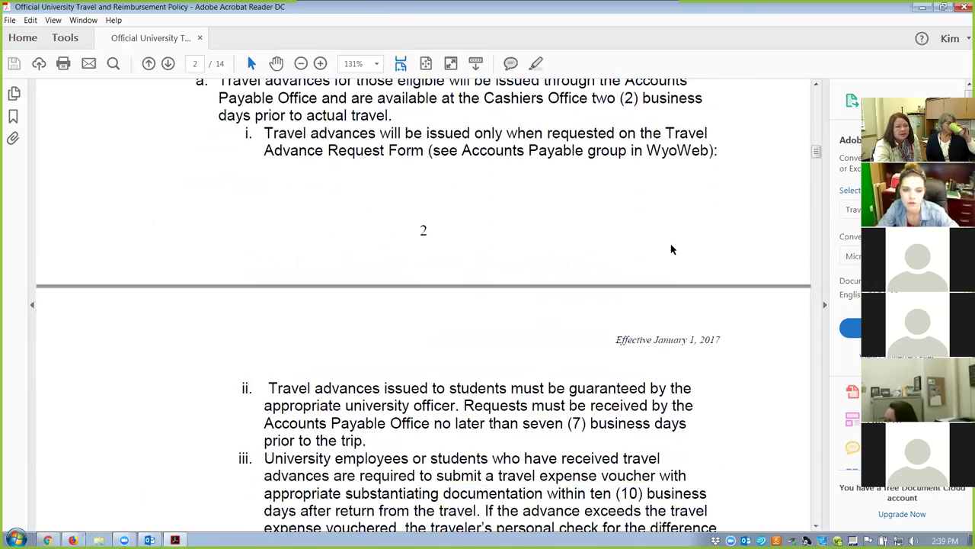
scroll(669, 242, "down", 3)
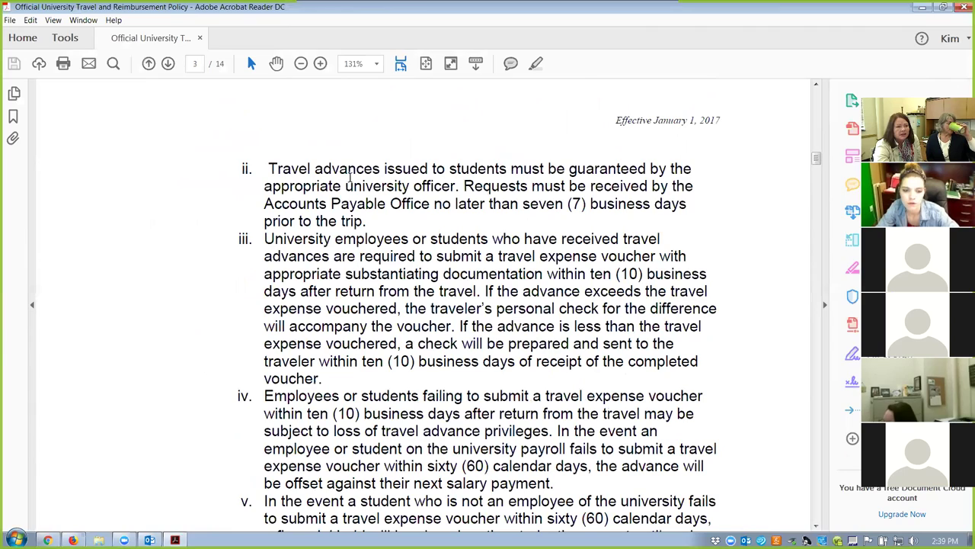
scroll(572, 200, "down", 3)
scroll(572, 199, "down", 8)
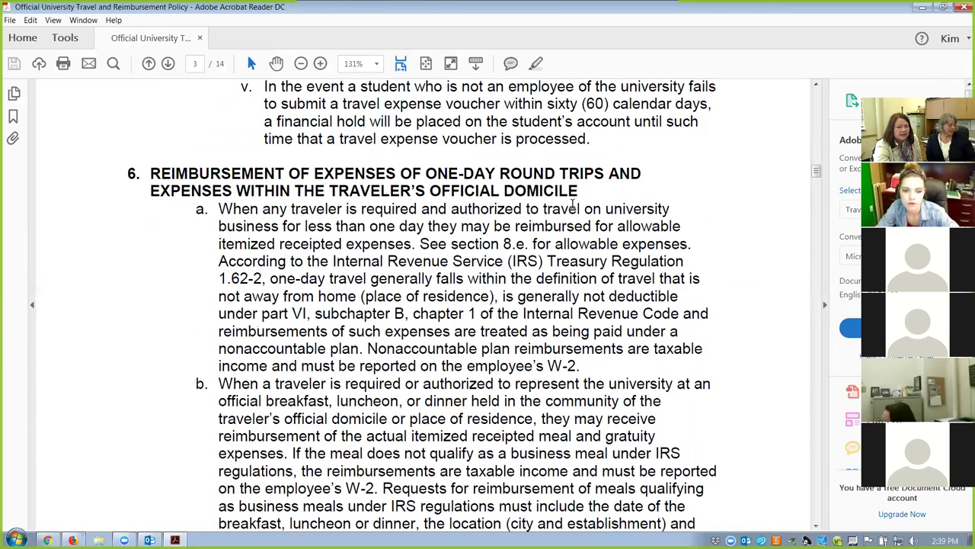
scroll(570, 211, "down", 2)
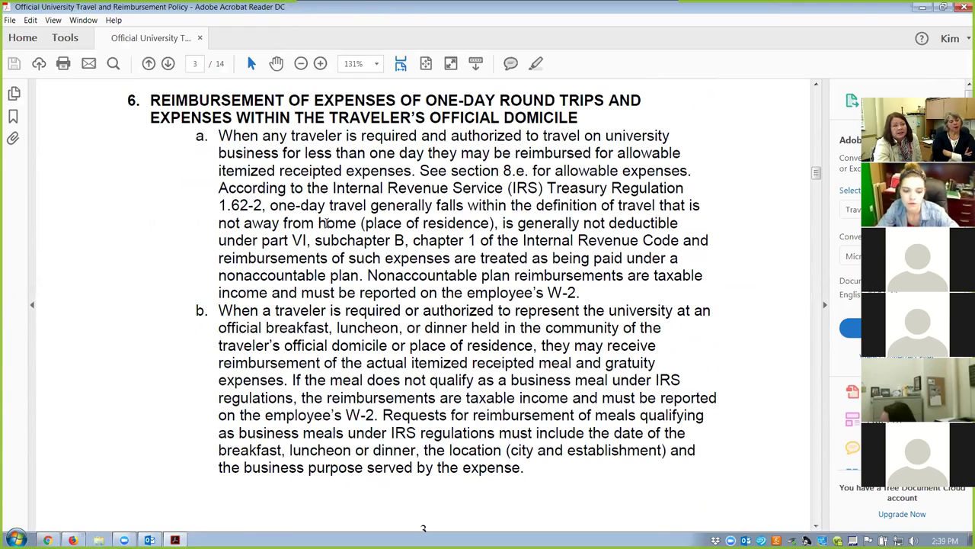
Read the section 7b M&IE meal rate rules on page 4, then close the document.
left_click(813, 478)
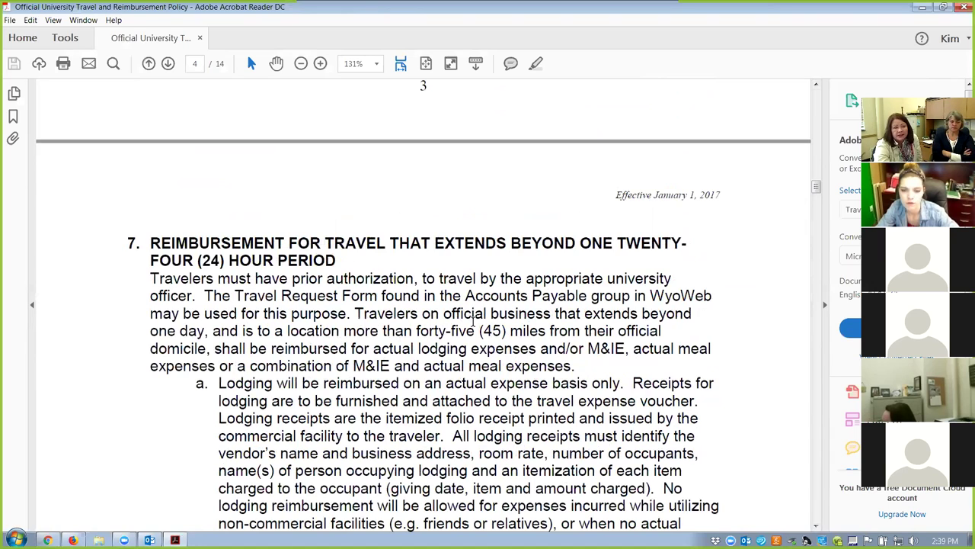
left_click(816, 499)
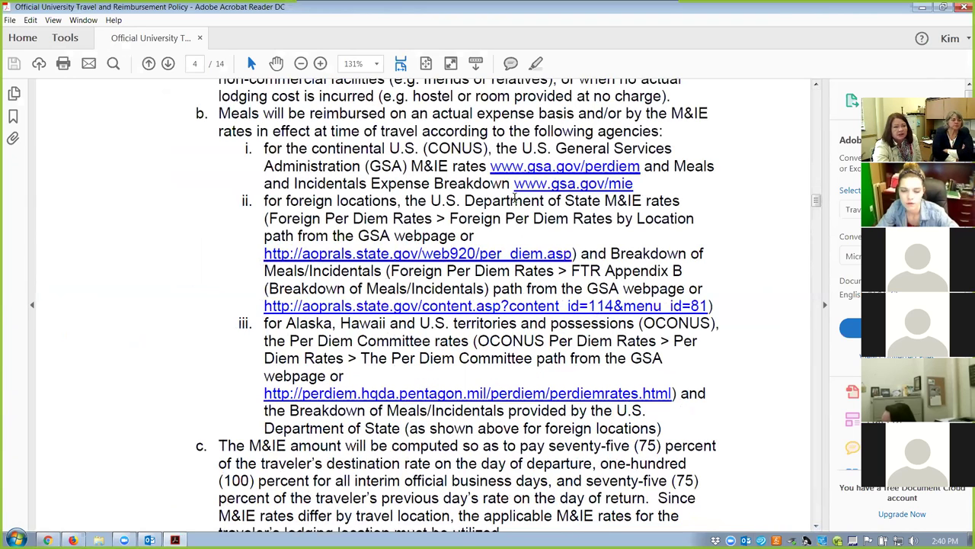
left_click(816, 471)
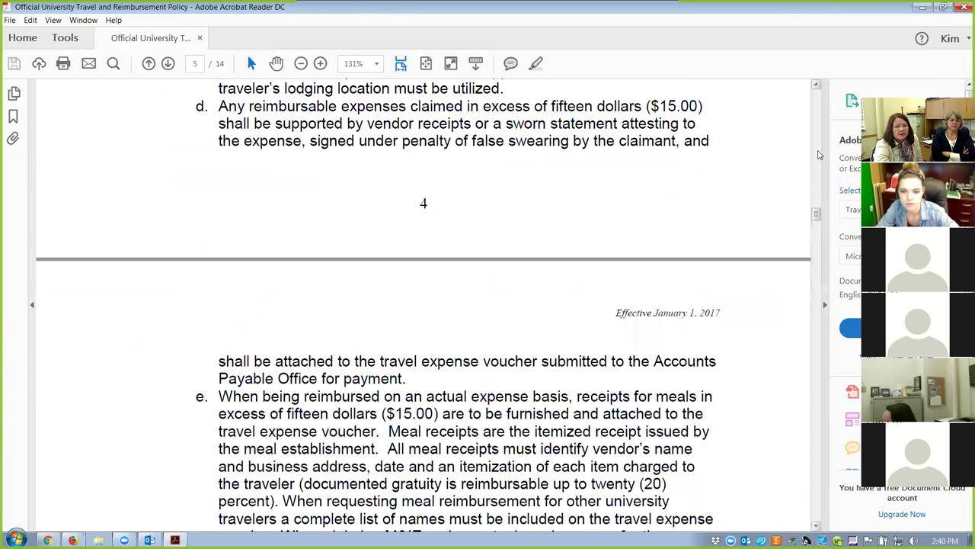
left_click(816, 145)
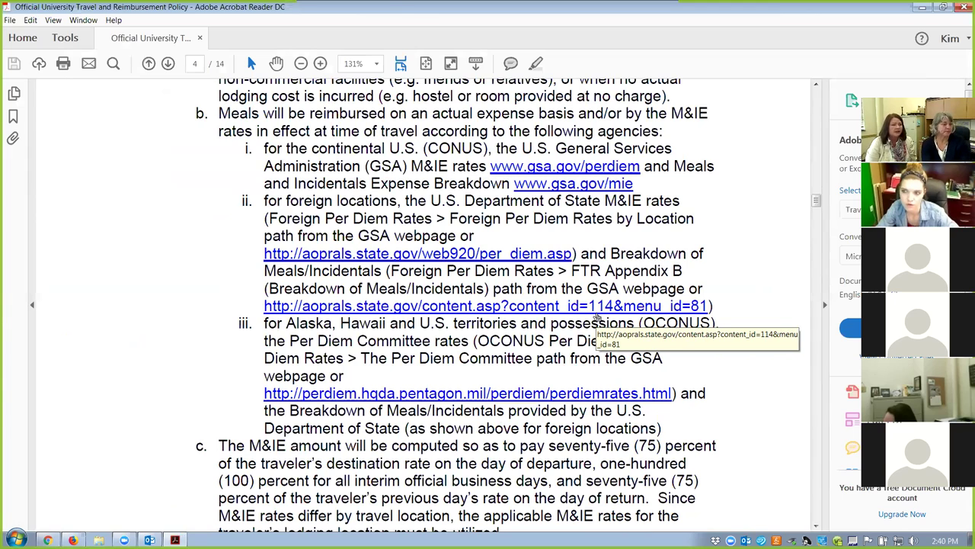
left_click(200, 38)
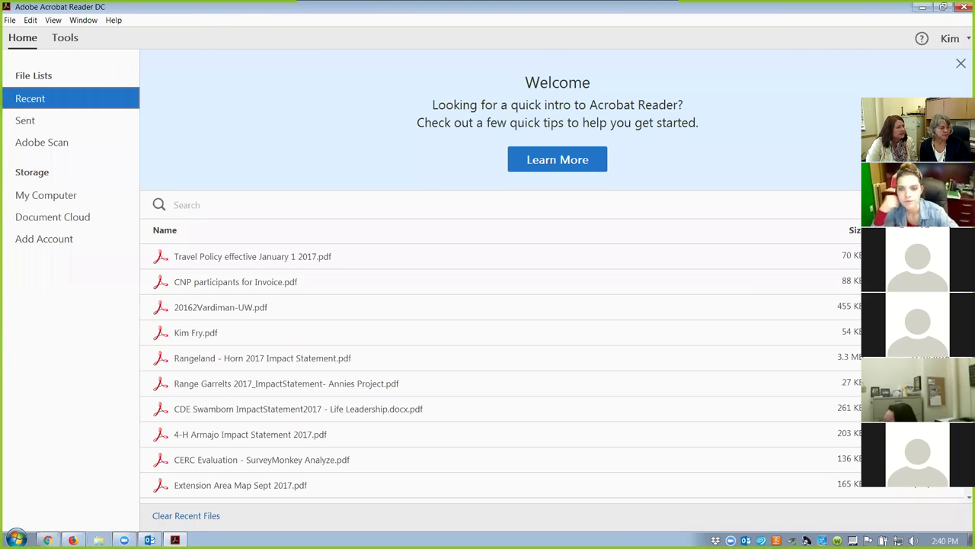
Open per diem calculator from Documents > Federal Relations and Staff Development Coordinator > New Employees > New Employee Resources.
left_click(98, 539)
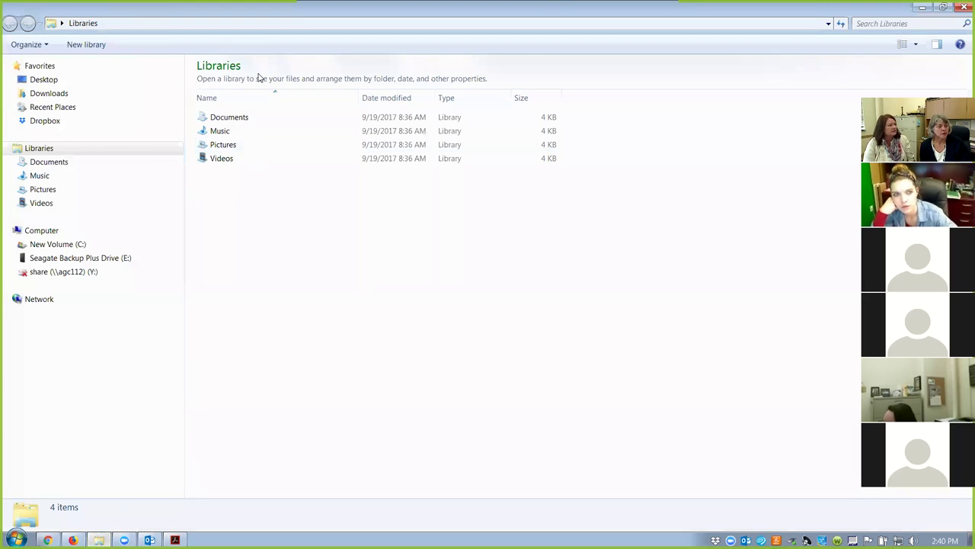
double_click(230, 118)
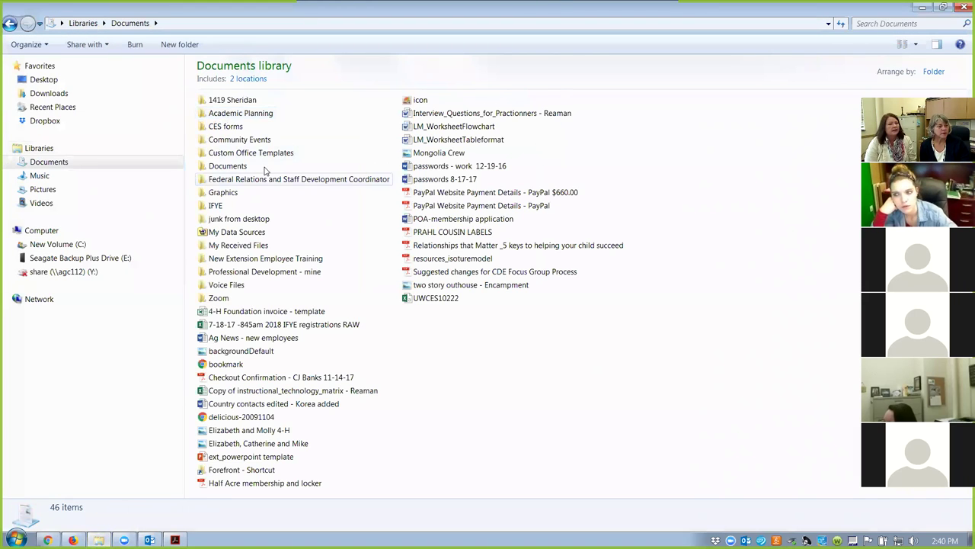
double_click(278, 179)
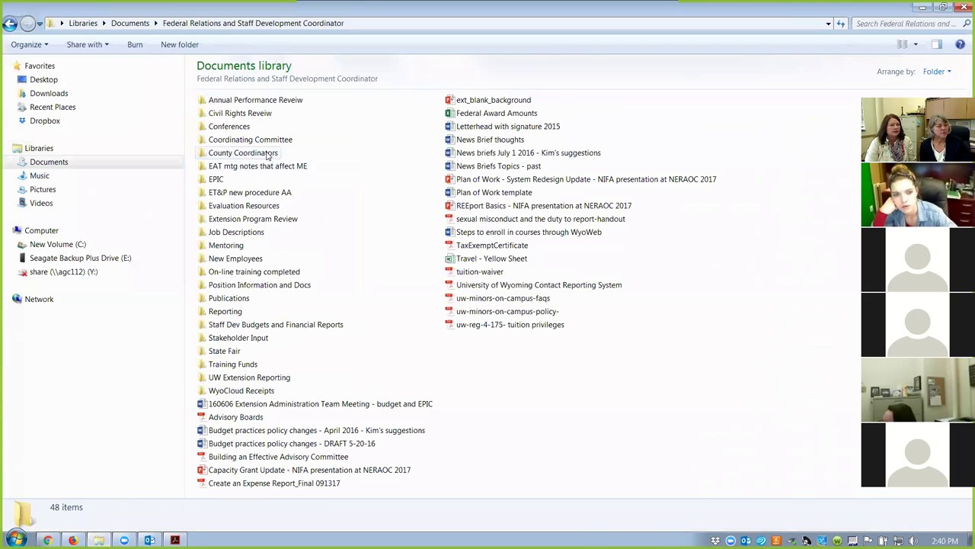
double_click(248, 262)
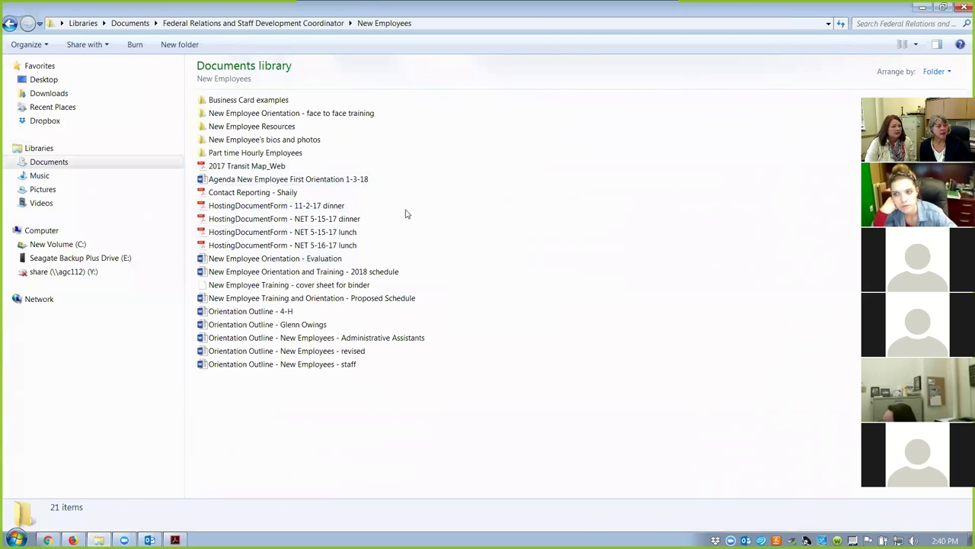
double_click(285, 127)
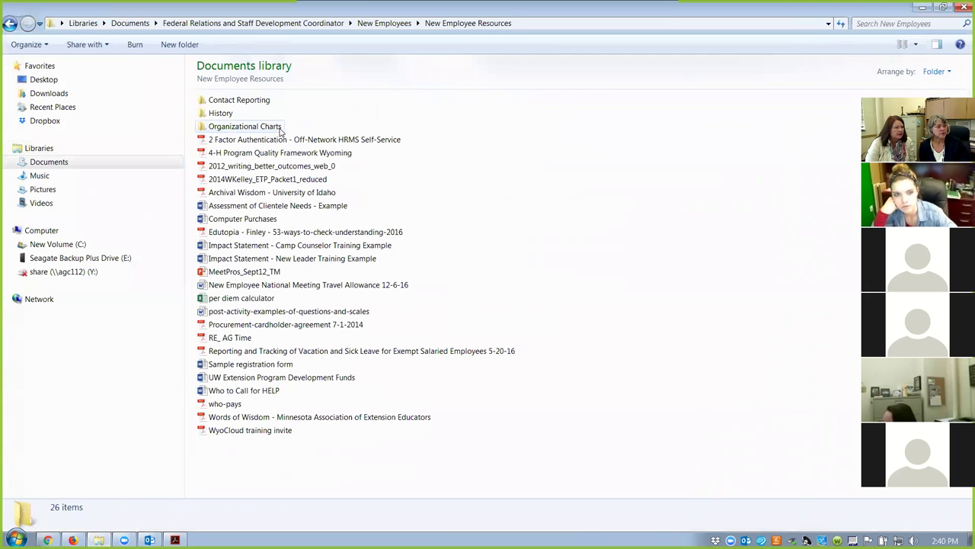
double_click(237, 297)
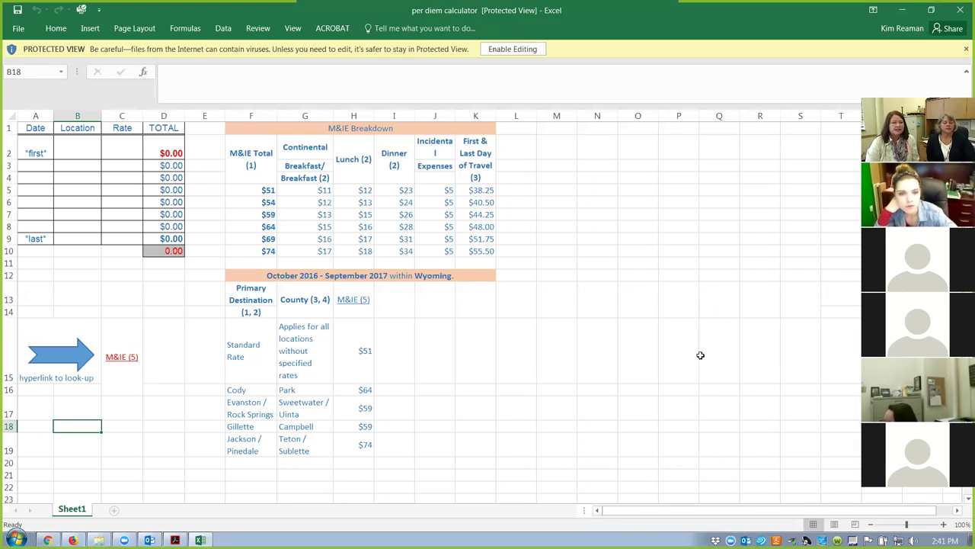
Enable editing, then enter 1/11/18 in A2, 1/12/18 in A3 and 1/13/18 in A9.
left_click(534, 50)
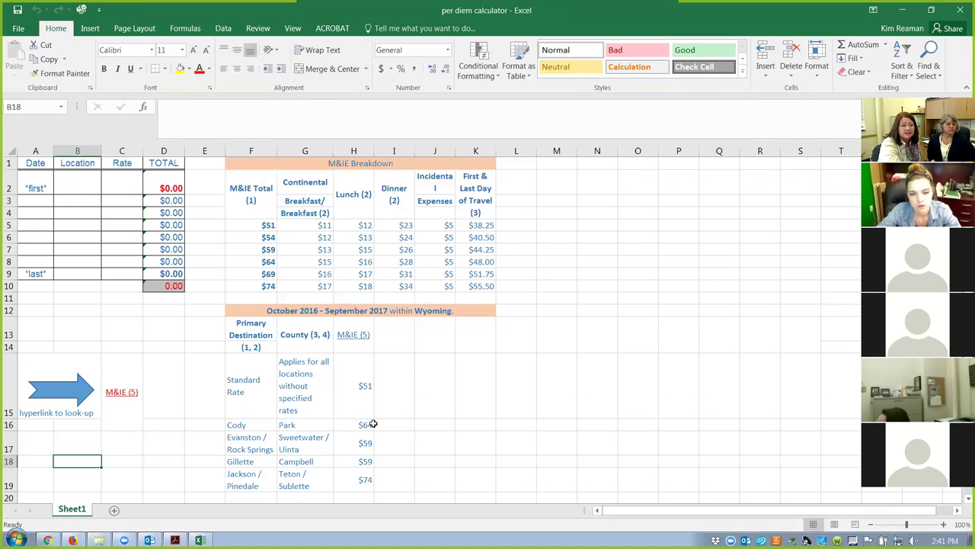
left_click(79, 186)
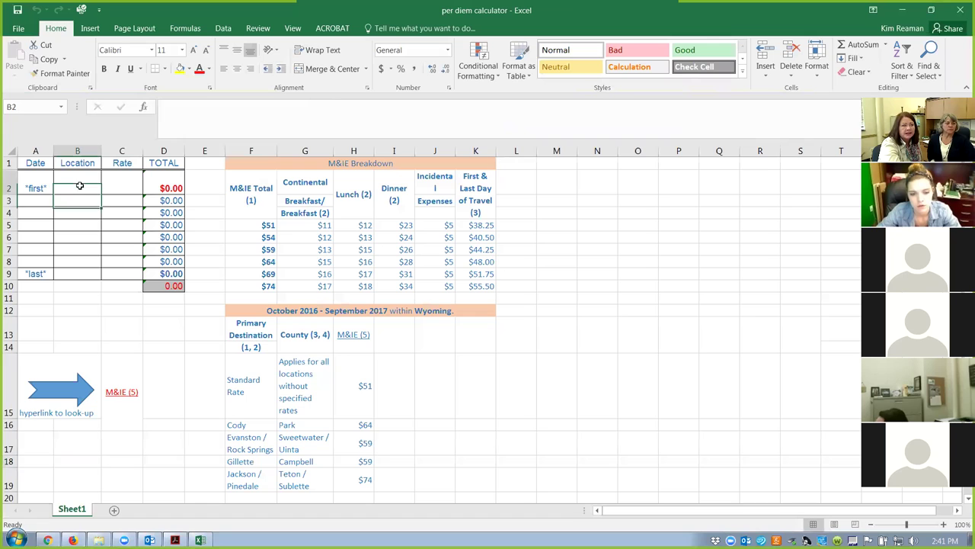
left_click(28, 188)
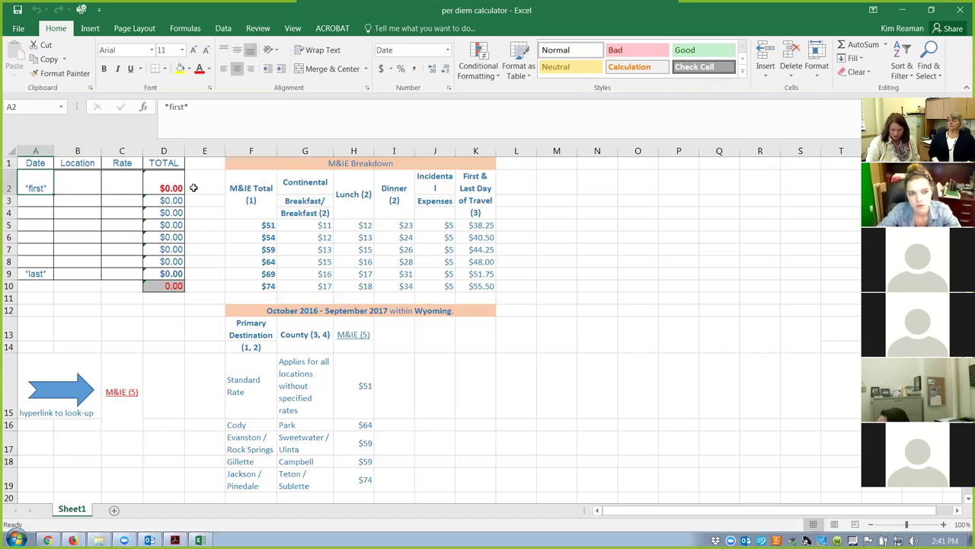
type("1/11/18")
key("Return")
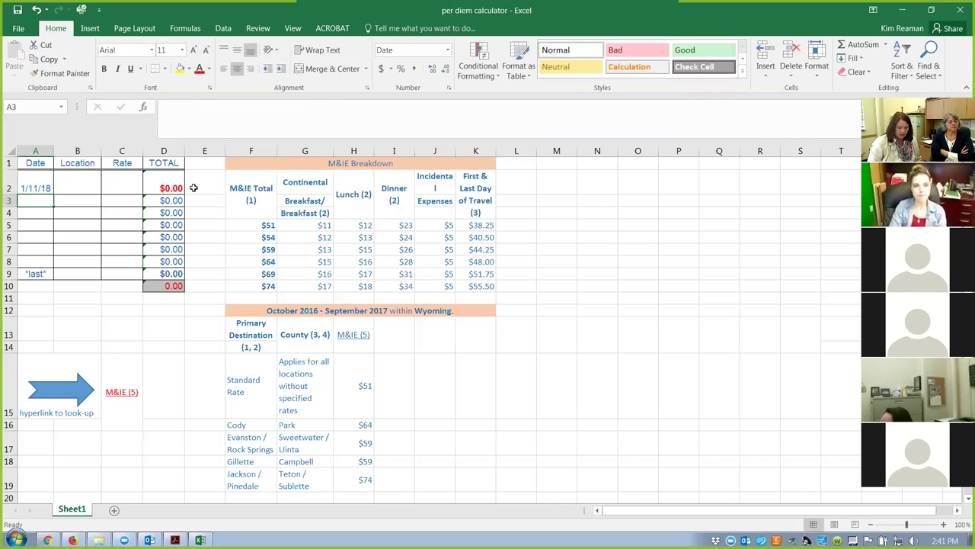
type("1/12/18")
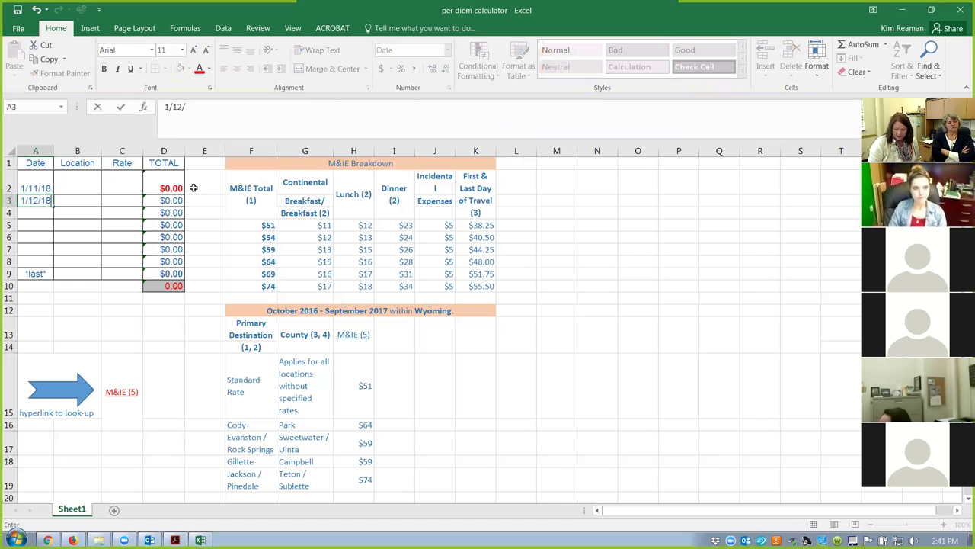
key("Return")
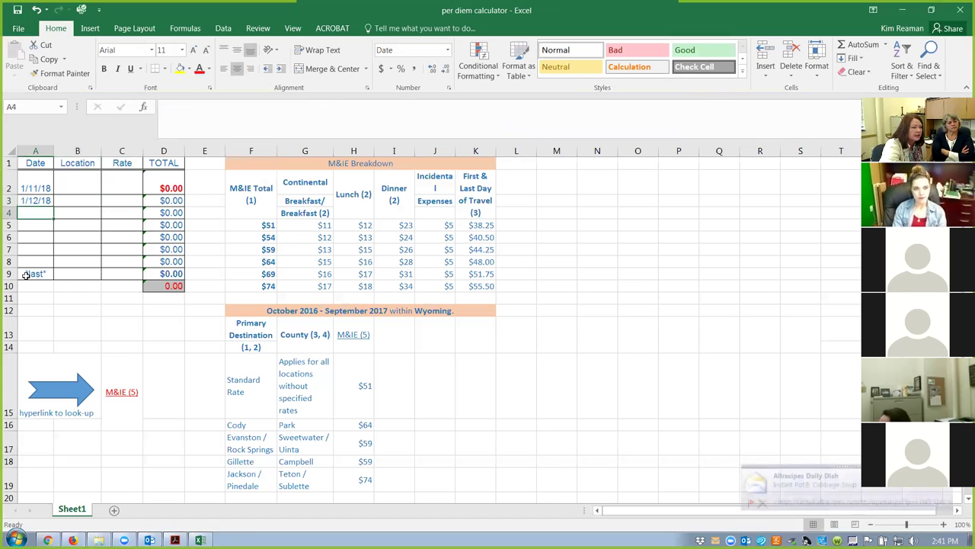
left_click(25, 276)
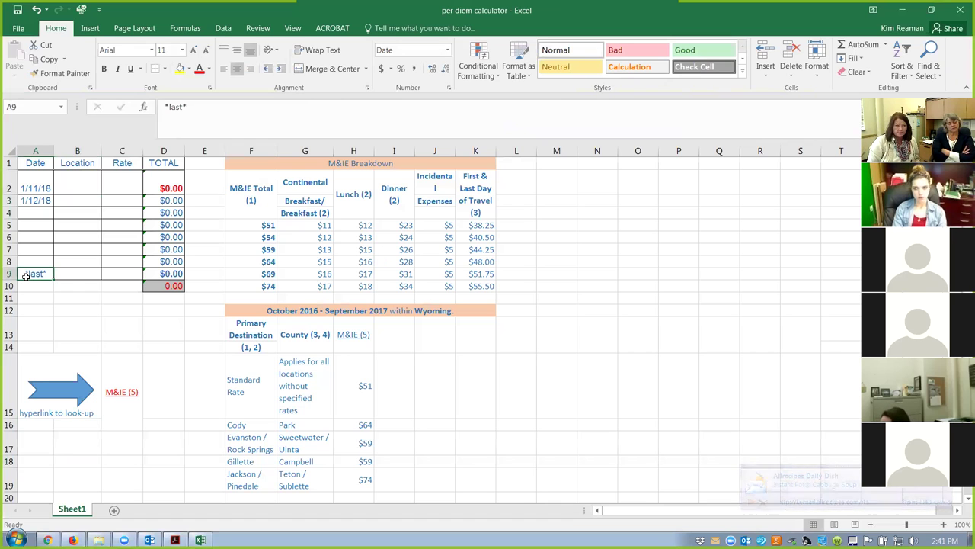
type("1/13/18")
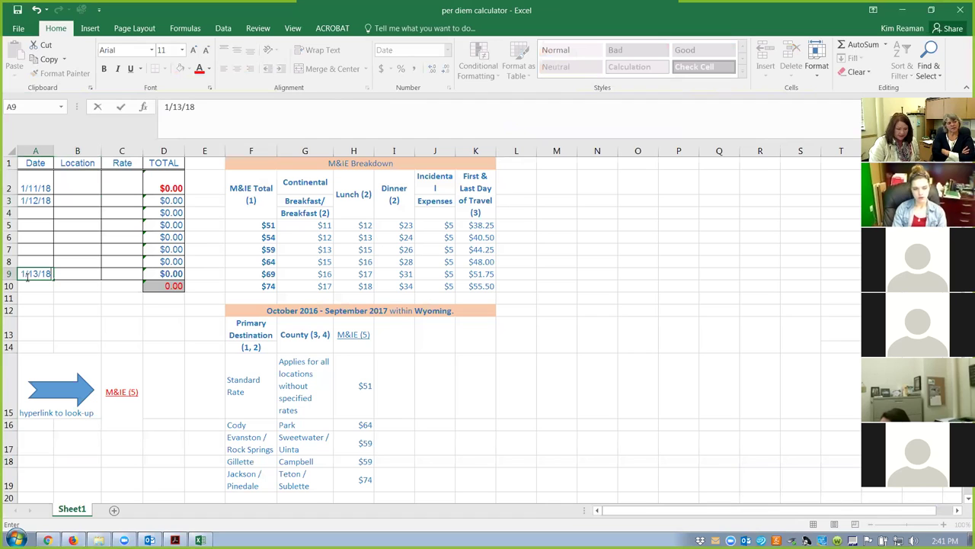
key("Return")
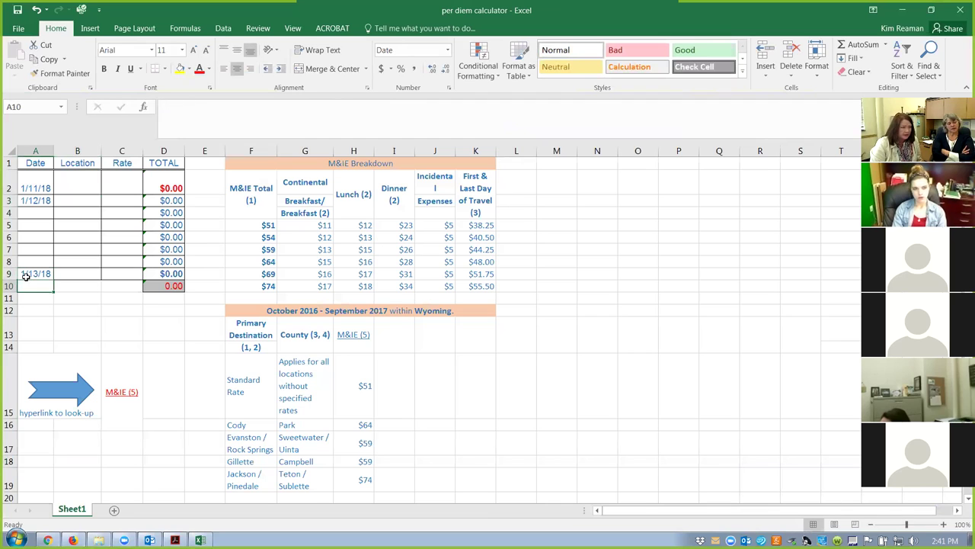
left_click(69, 189)
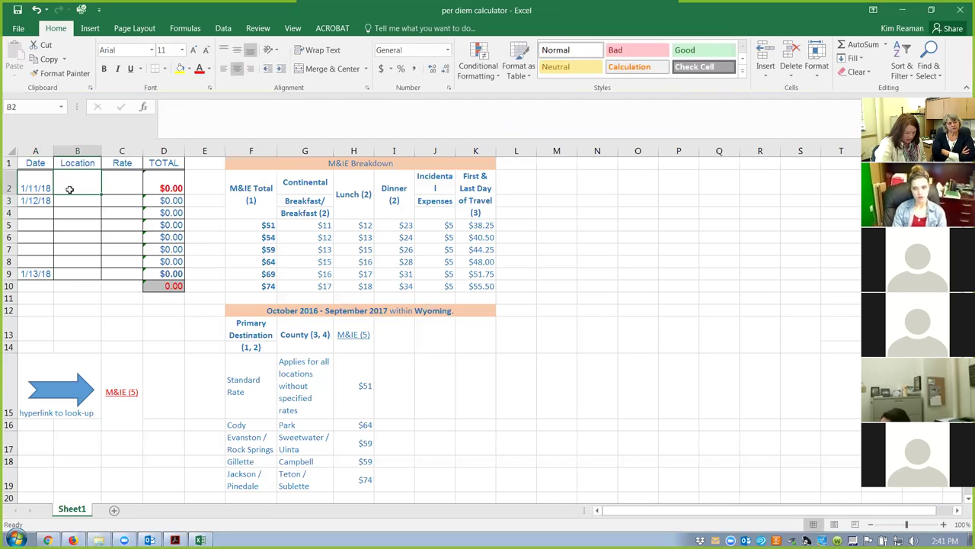
Enter Cody as the location in B2, B3 and B9.
type("Cody")
key("Return")
type("C")
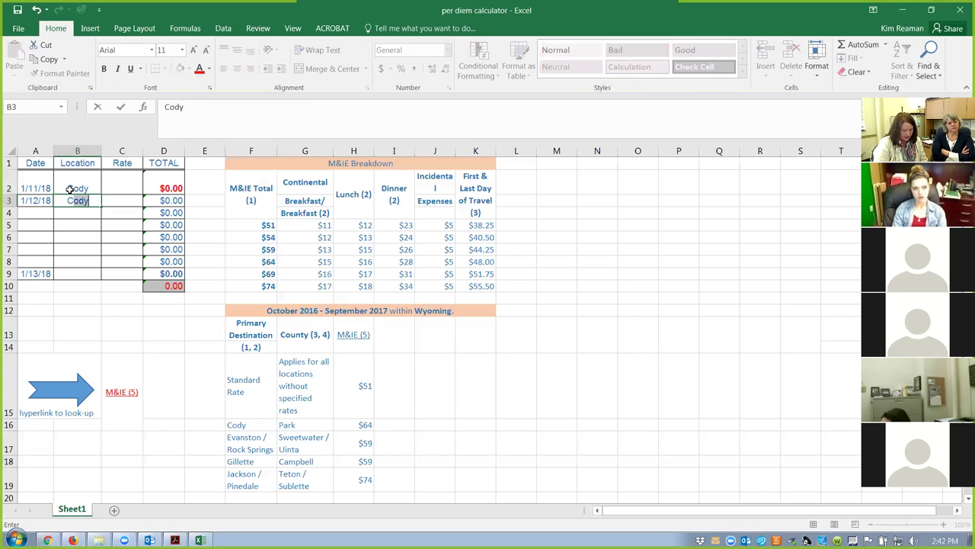
key("Return")
key("Down")
key("Down")
key("Down")
key("Down")
key("Down")
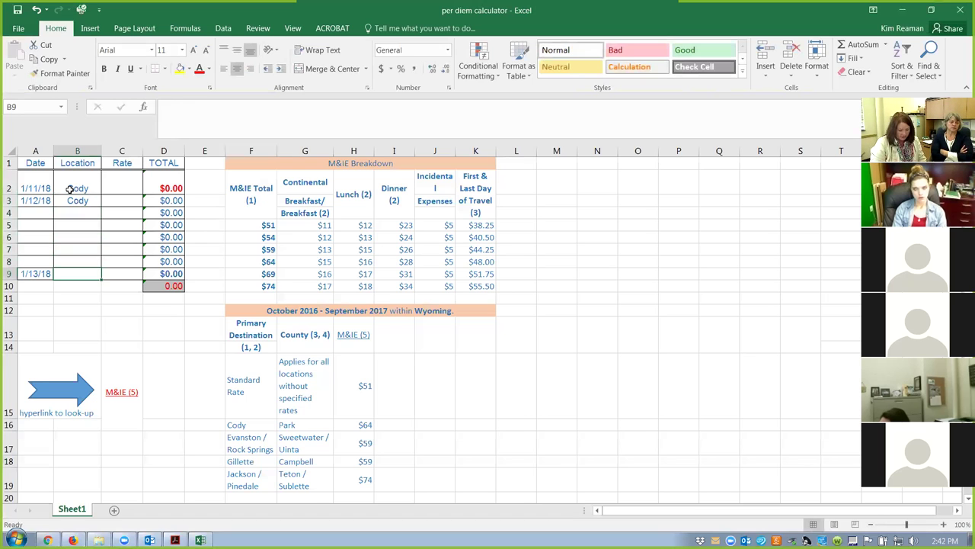
type("Cod")
key("Return")
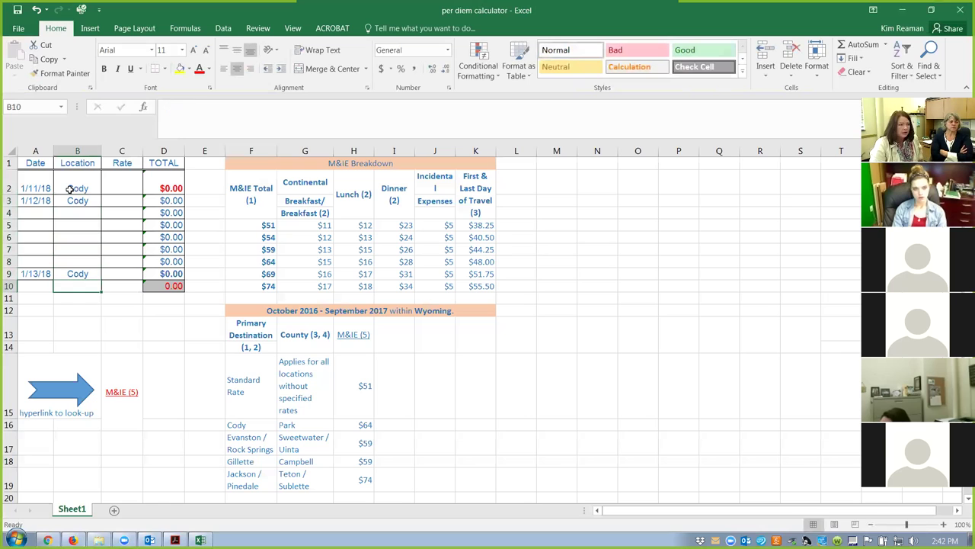
Enter 64 as the rate in C2, C3 and C9, giving a 160.00 total.
left_click(117, 185)
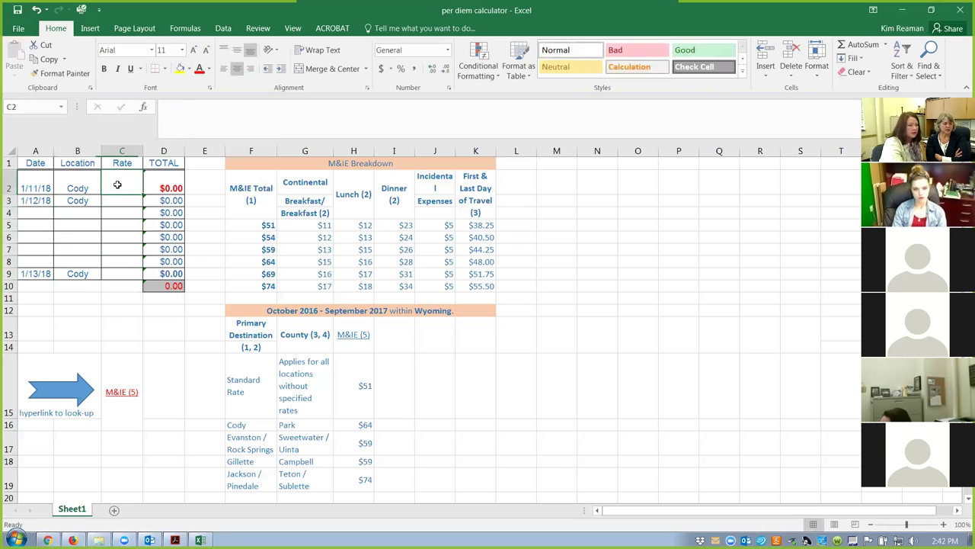
left_click(354, 426)
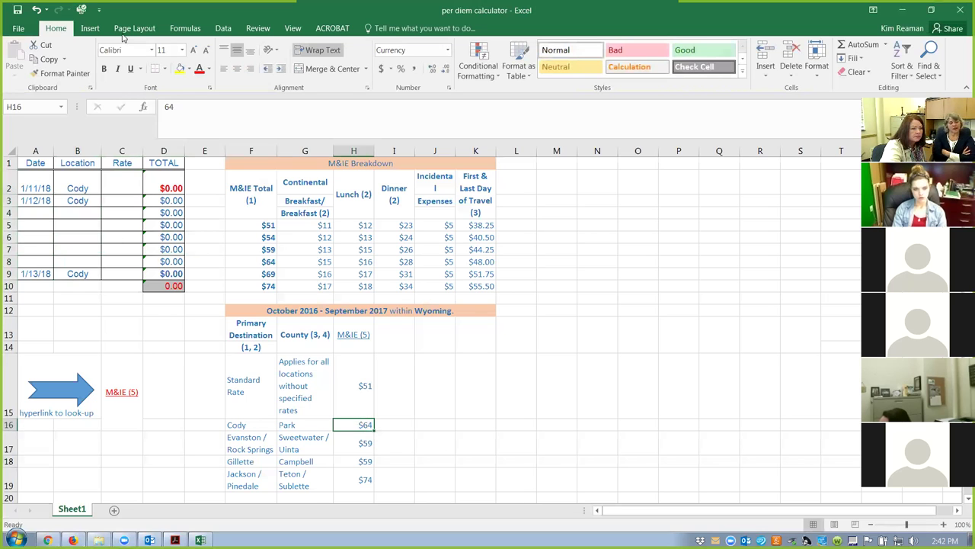
left_click(116, 186)
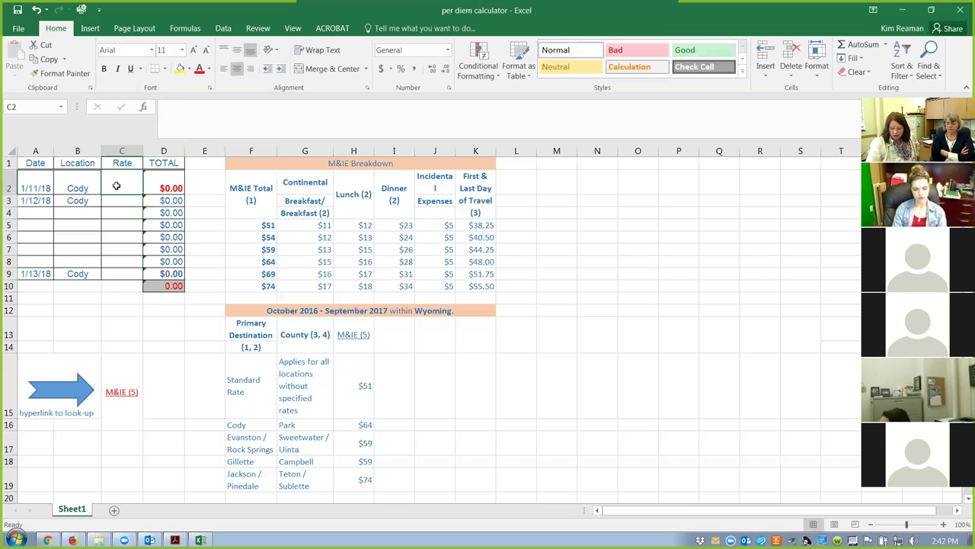
type("64")
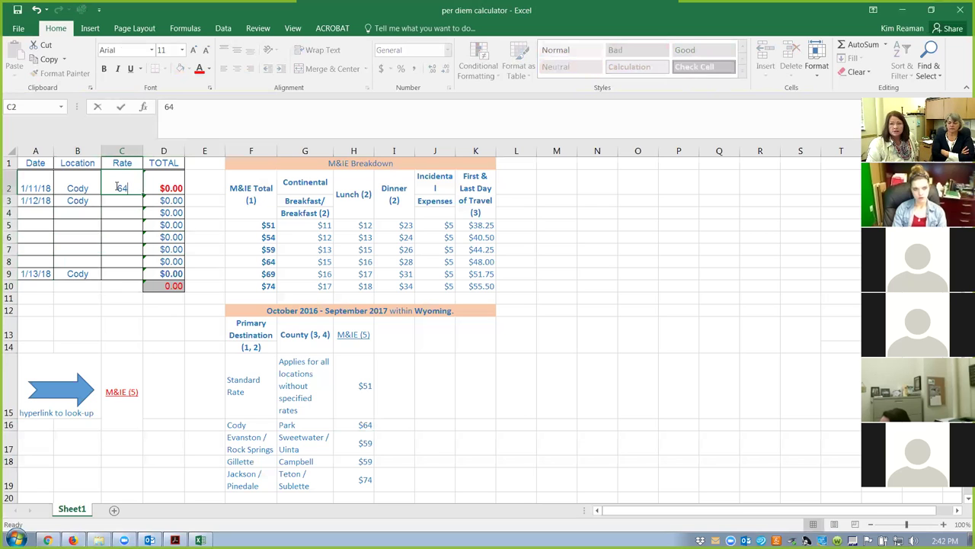
key("Return")
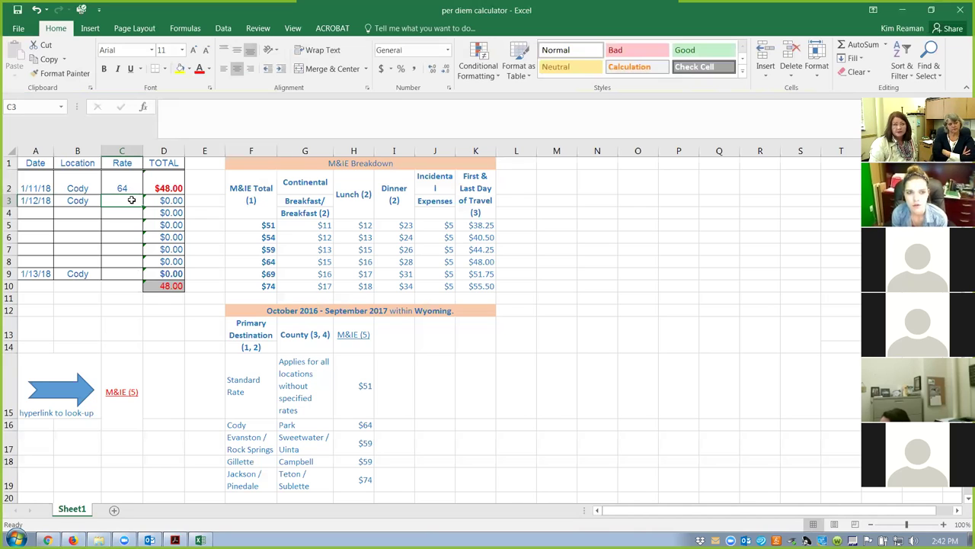
type("64")
key("Return")
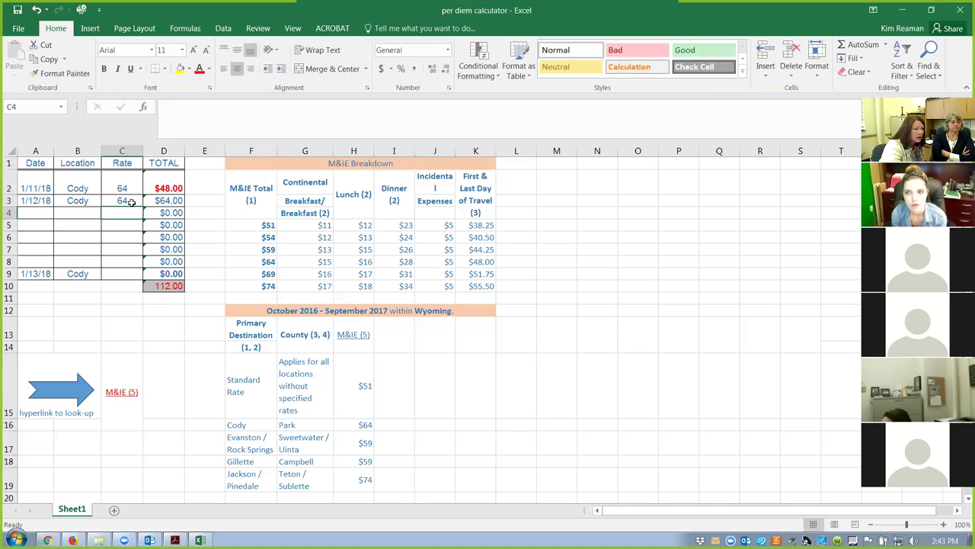
left_click(122, 277)
type("64")
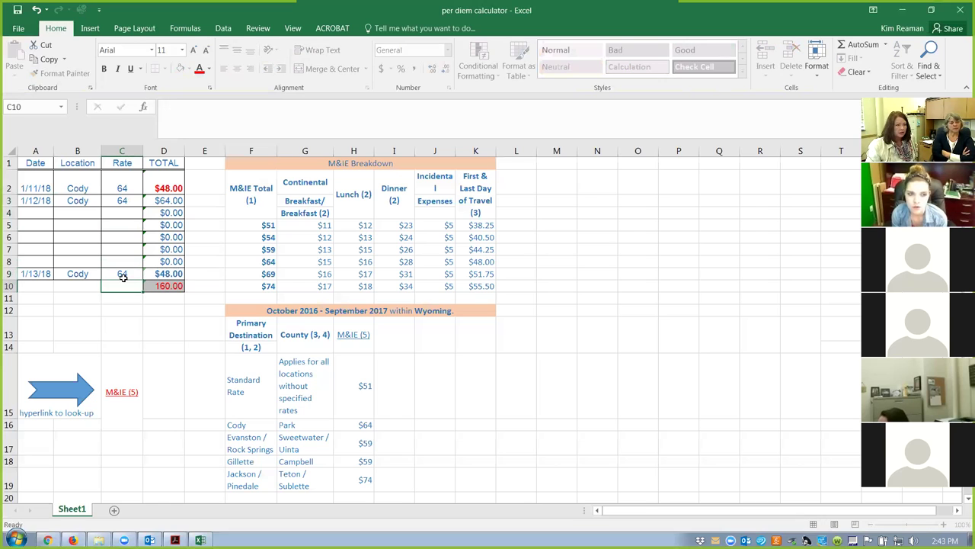
key("Return")
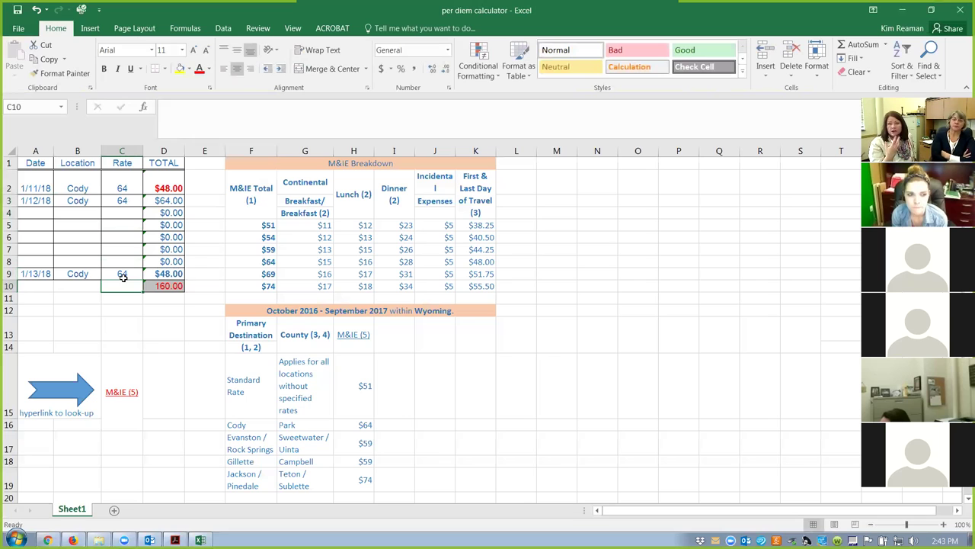
left_click(111, 201)
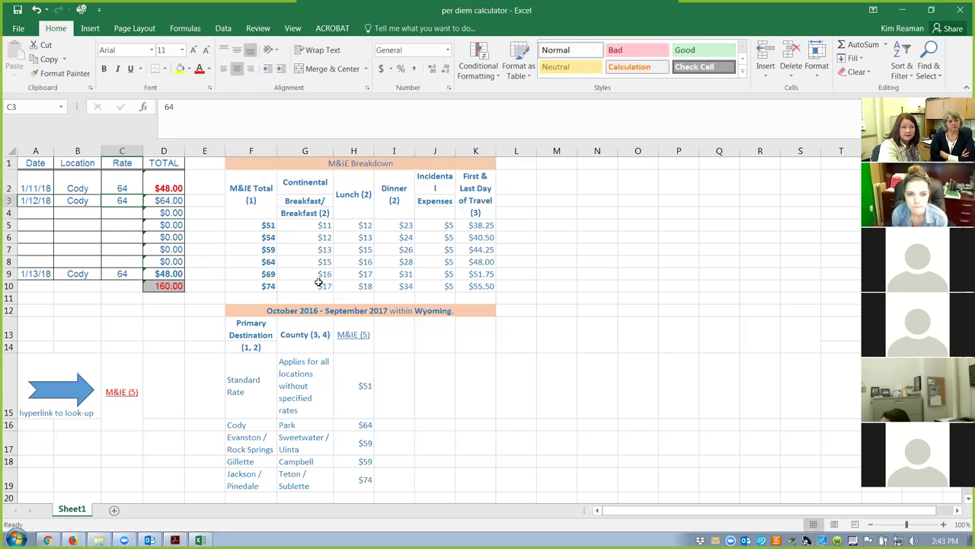
Check the $64 rate's lunch amount and change C3 to 64 minus 16.
left_click(256, 258)
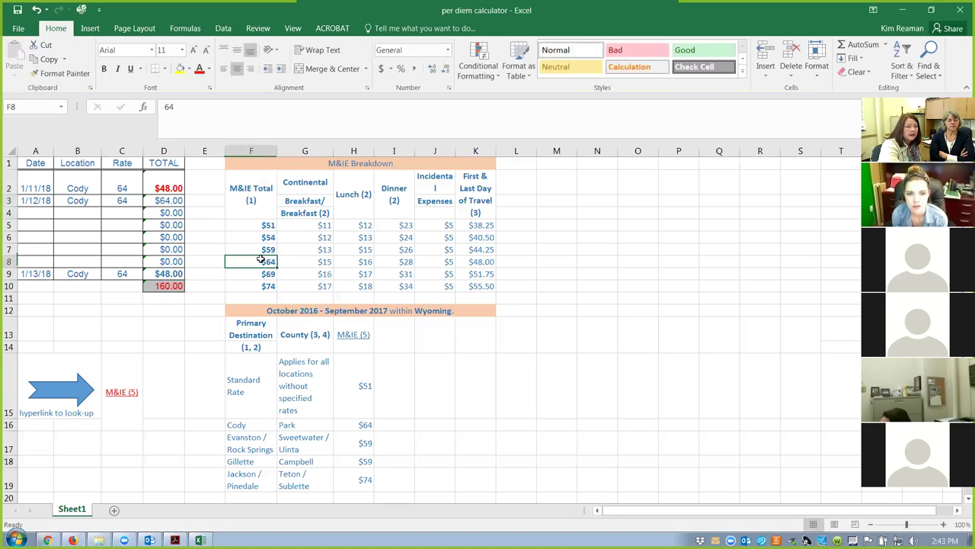
left_click(355, 260)
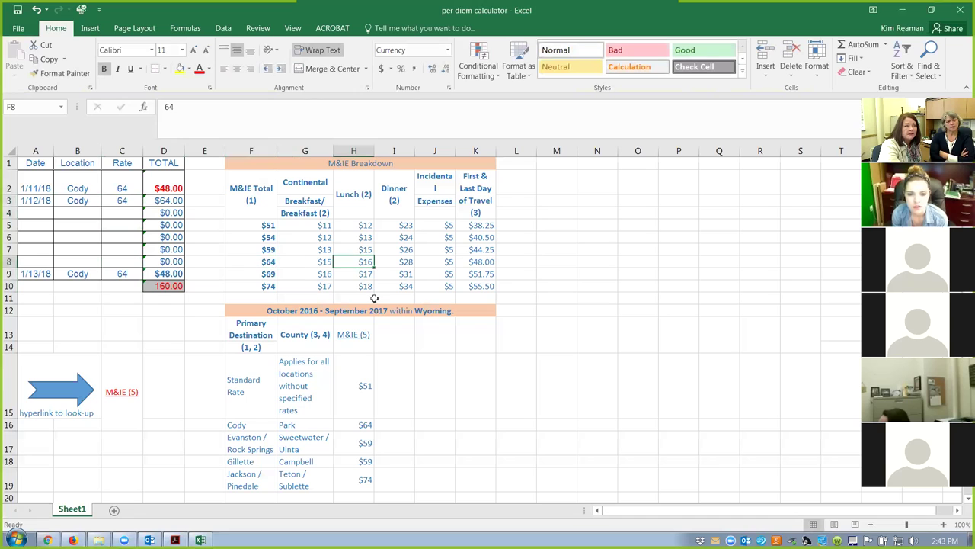
left_click(128, 202)
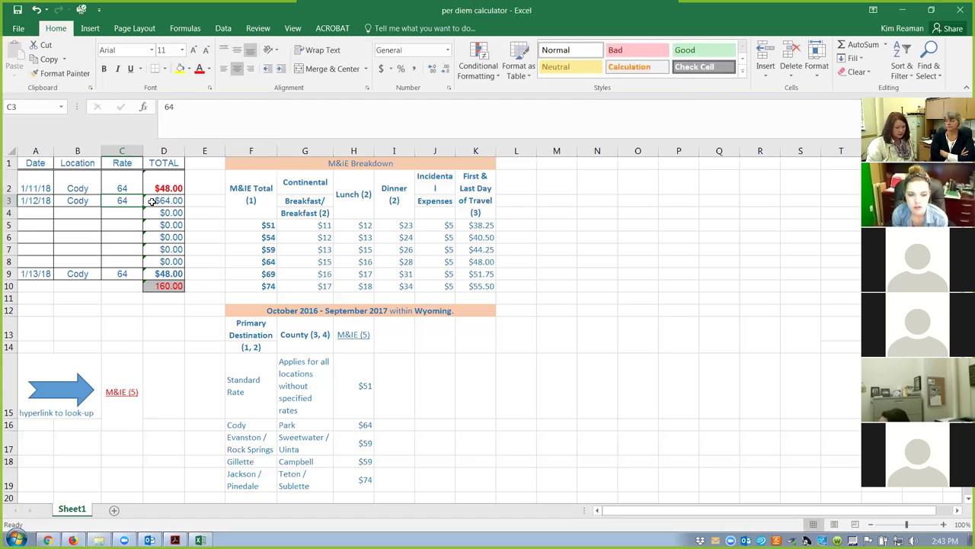
left_click(162, 107)
type("+")
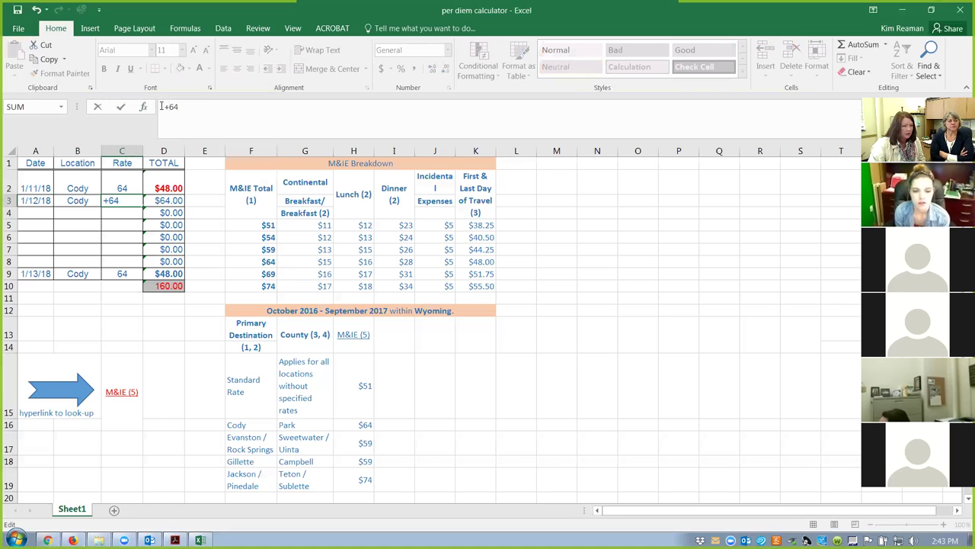
type("-")
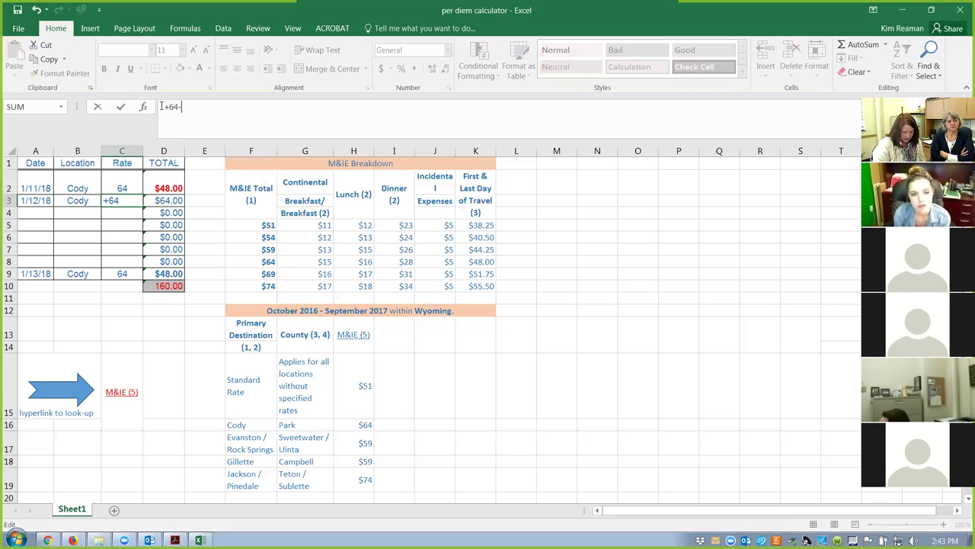
type("16")
key("Return")
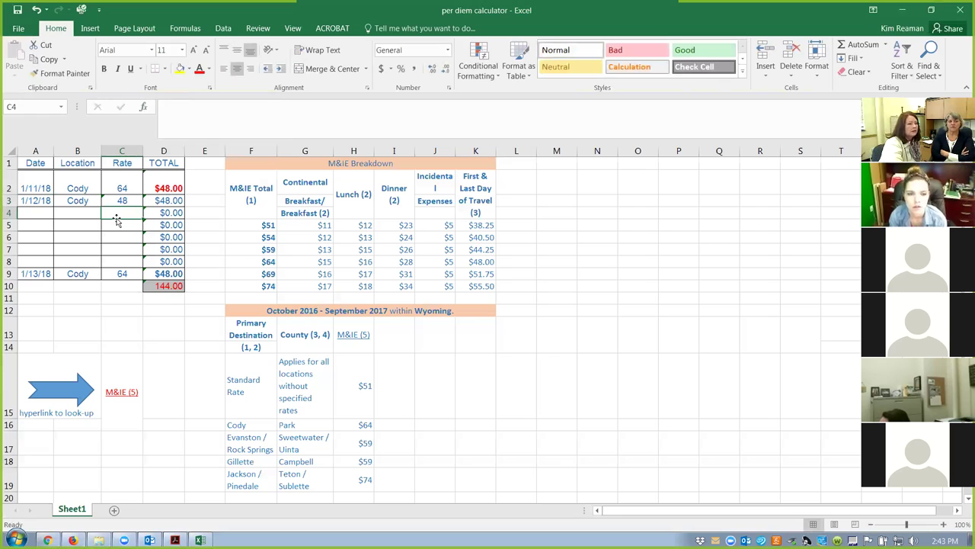
Sum the $64 breakfast and lunch amounts, then overwrite C3 with 34.
left_click(355, 263)
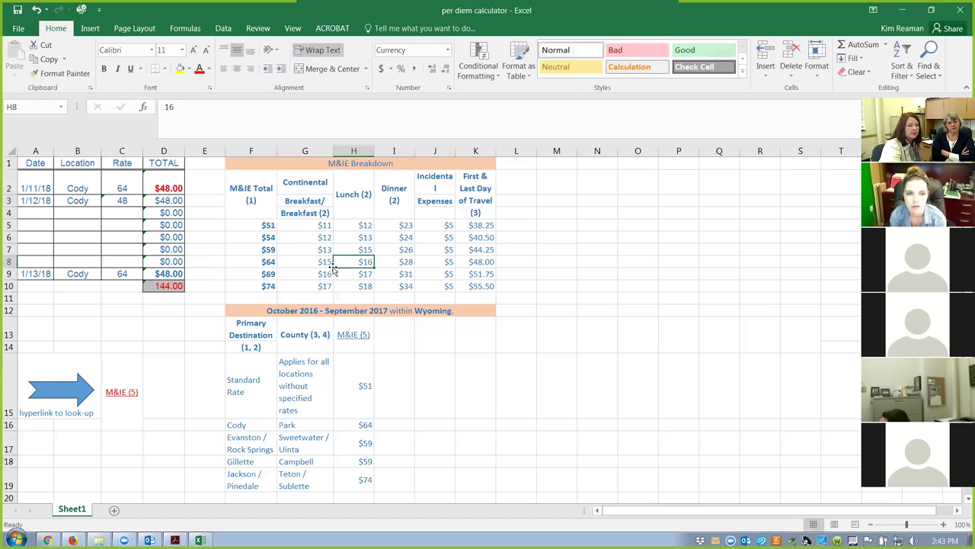
left_click(303, 260)
left_click_drag(303, 261, 353, 262)
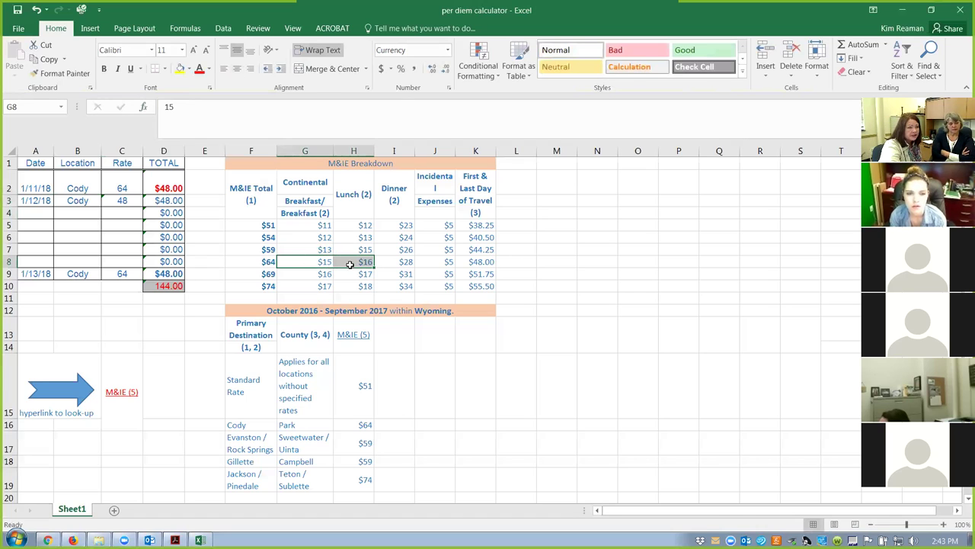
left_click(118, 200)
type("34")
key("Return")
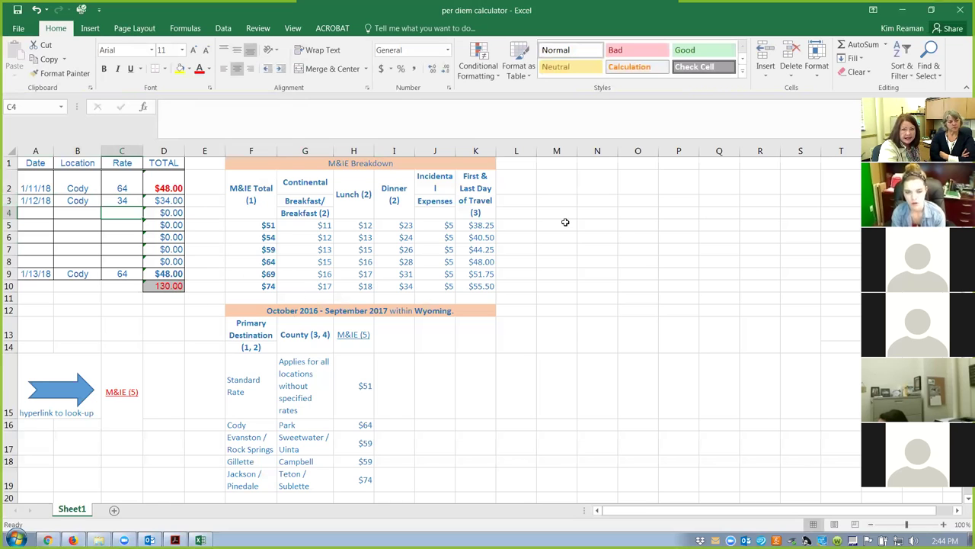
Cancel a Save as Adobe PDF, then follow the M&IE (5) link past the certificate warning.
left_click(25, 30)
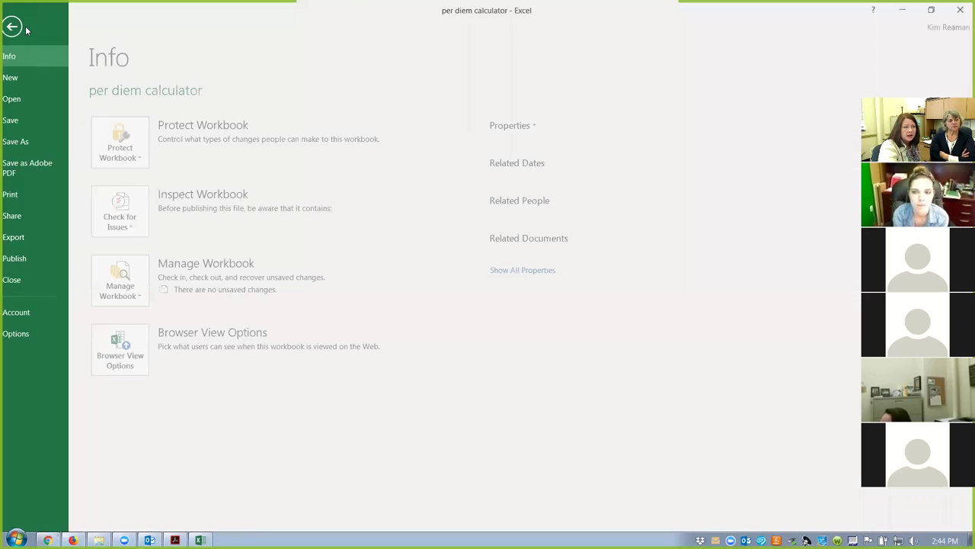
left_click(33, 142)
left_click(31, 168)
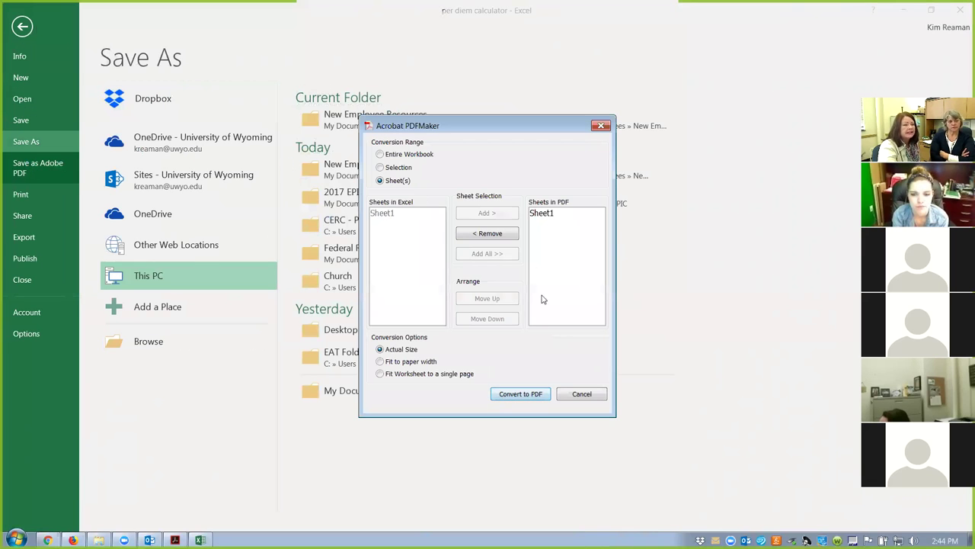
left_click(592, 399)
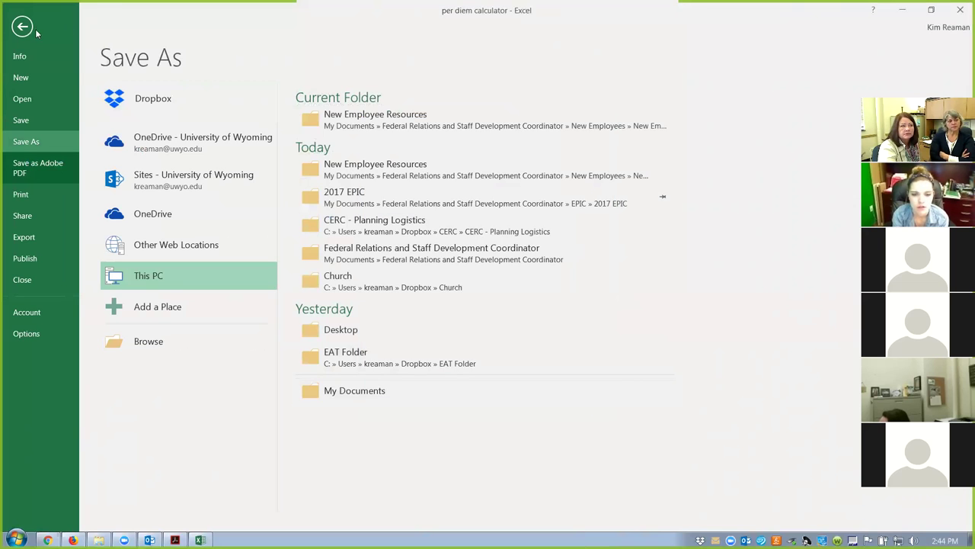
left_click(23, 27)
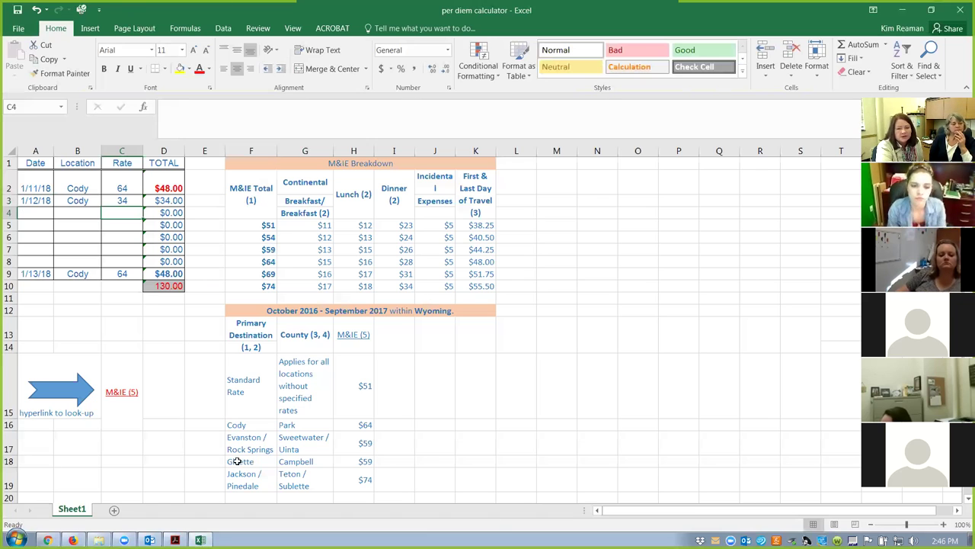
left_click(122, 398)
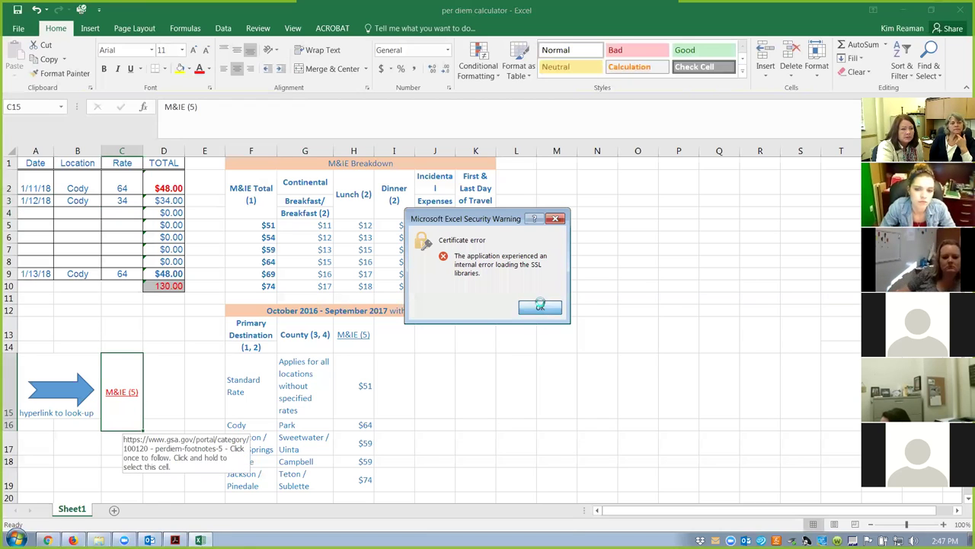
left_click(540, 306)
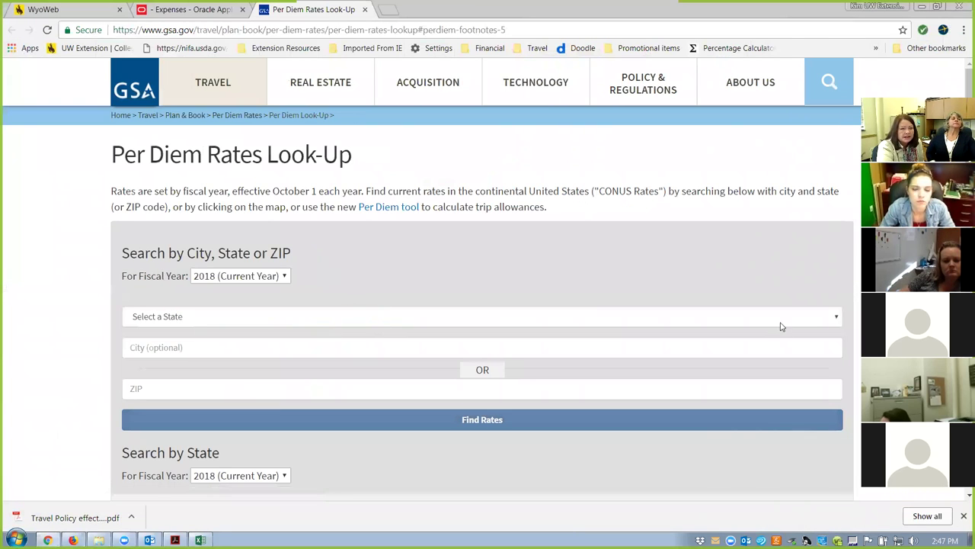
Look up fiscal 2018 GSA rates for Denver, Colorado, showing $69 M&IE for Denver / Aurora.
left_click(837, 317)
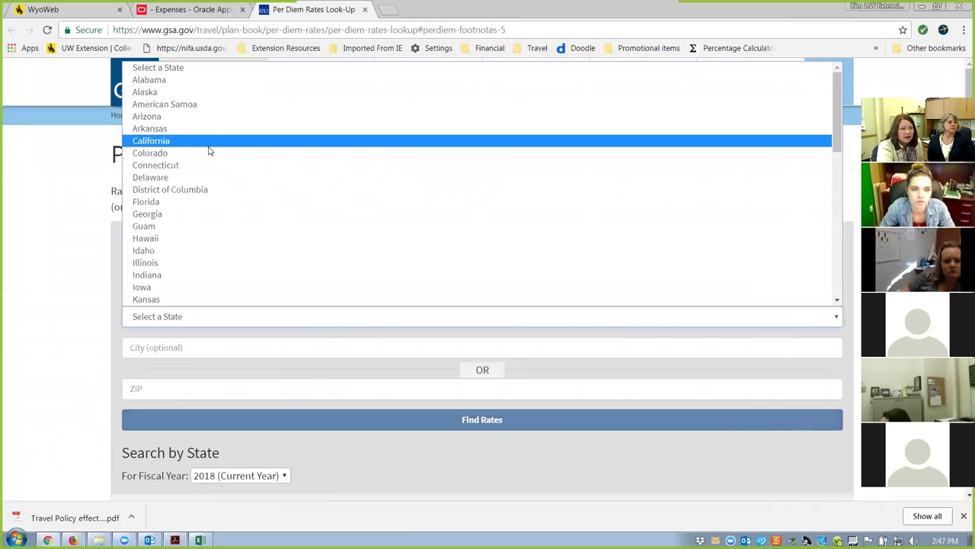
left_click(204, 153)
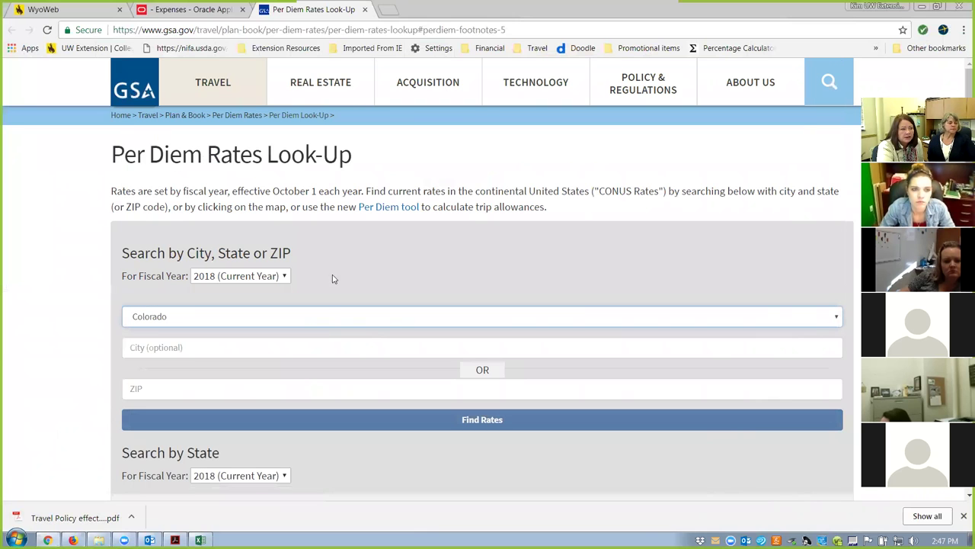
left_click(272, 350)
type("denver")
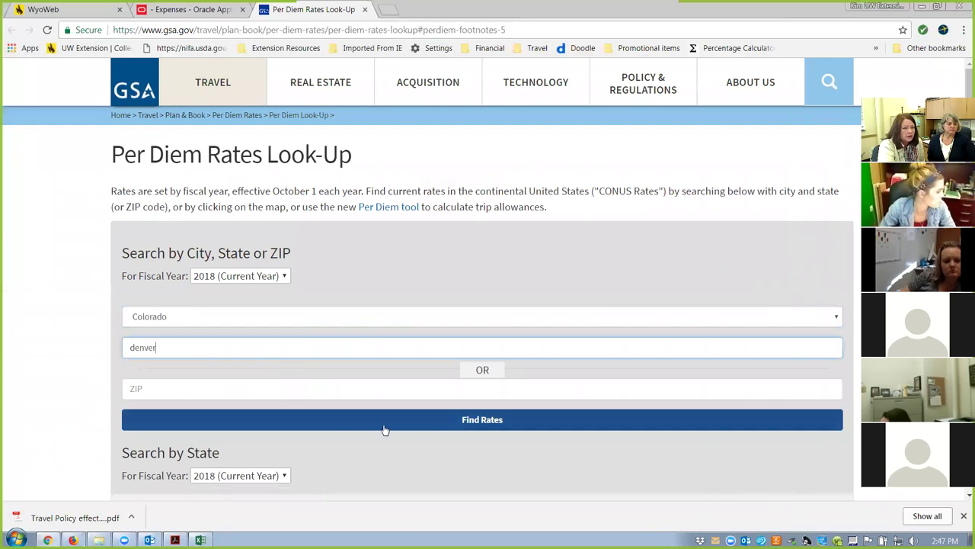
left_click(466, 419)
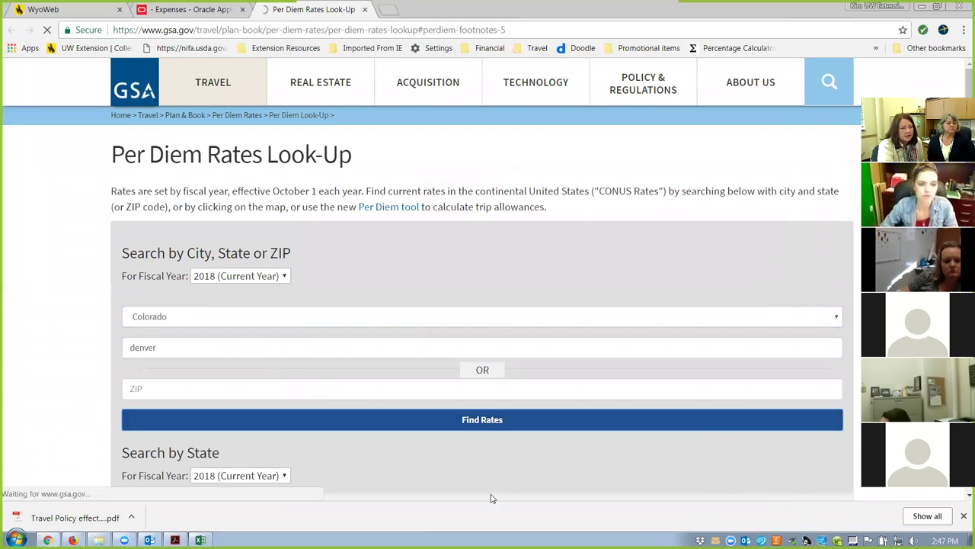
scroll(491, 479, "down", 2)
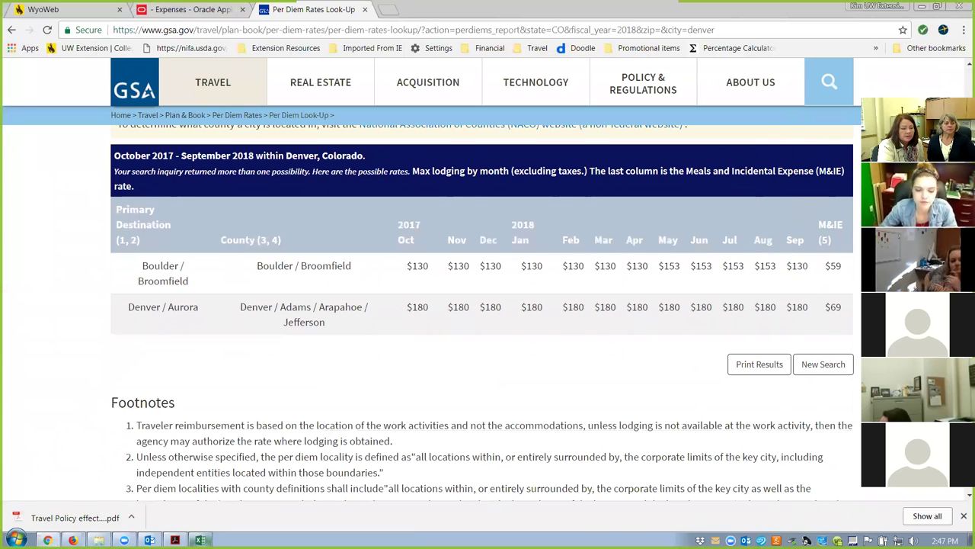
Bring the per diem calculator workbook, still totaling 130.00, back to the front in Excel.
left_click(200, 538)
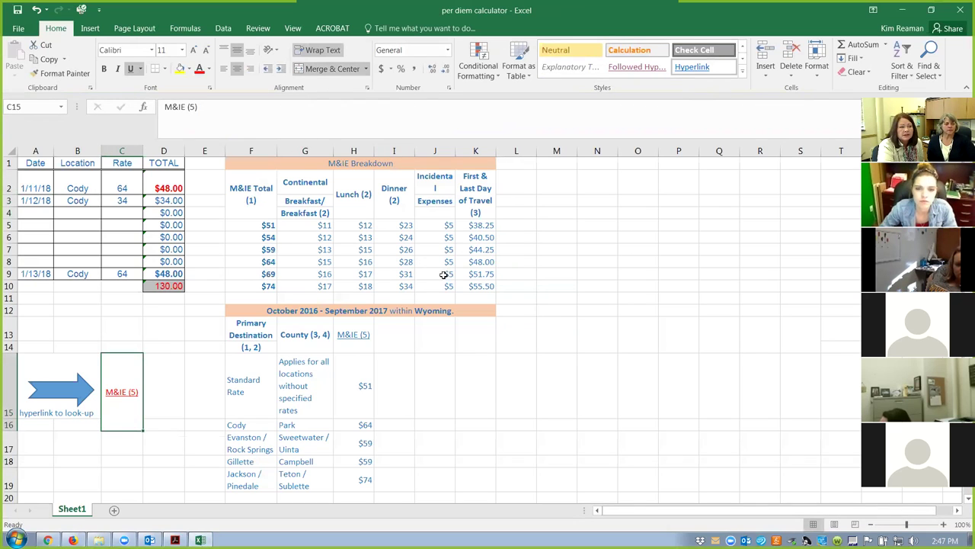
Enter Denver as the location for all three days in B2, B3 and B9.
left_click(71, 183)
type("Denv")
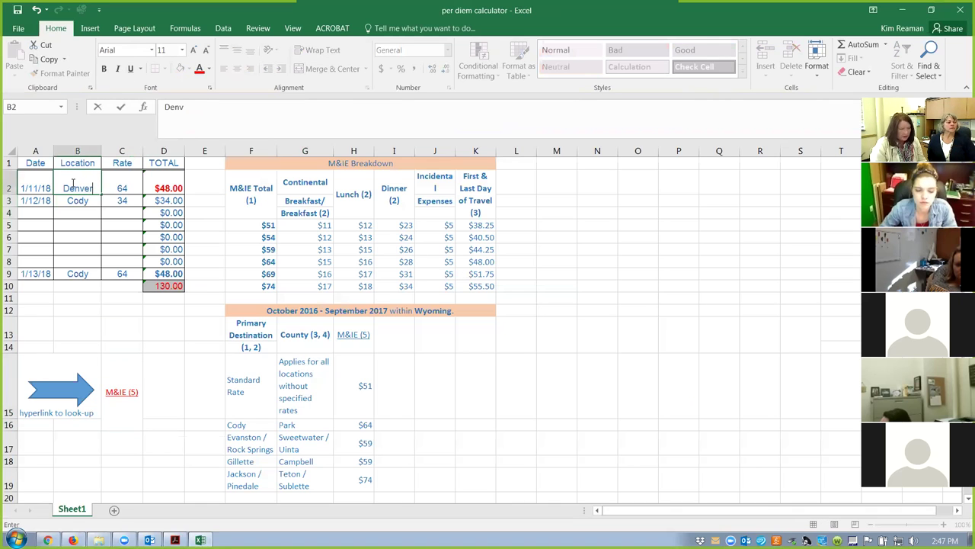
key("Return")
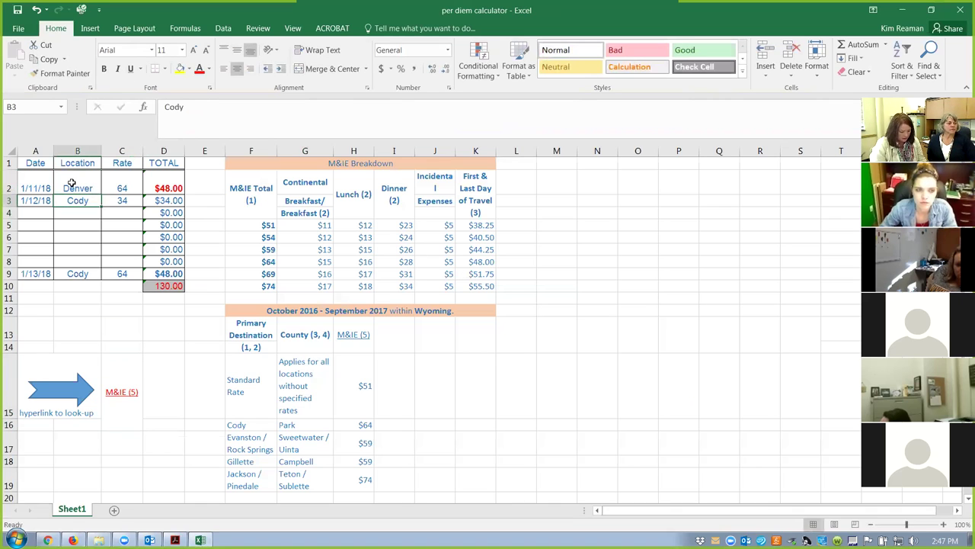
type("D")
key("Return")
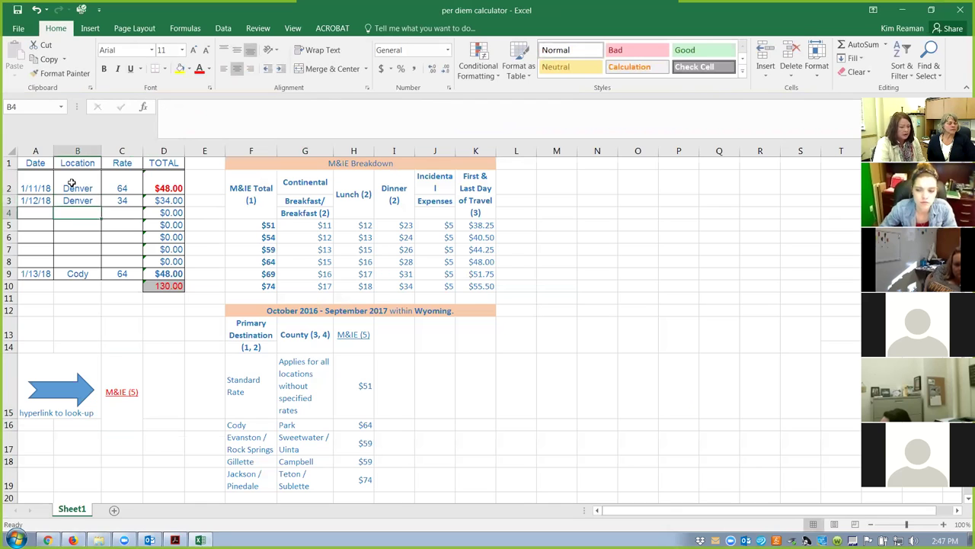
left_click(71, 273)
type("denver")
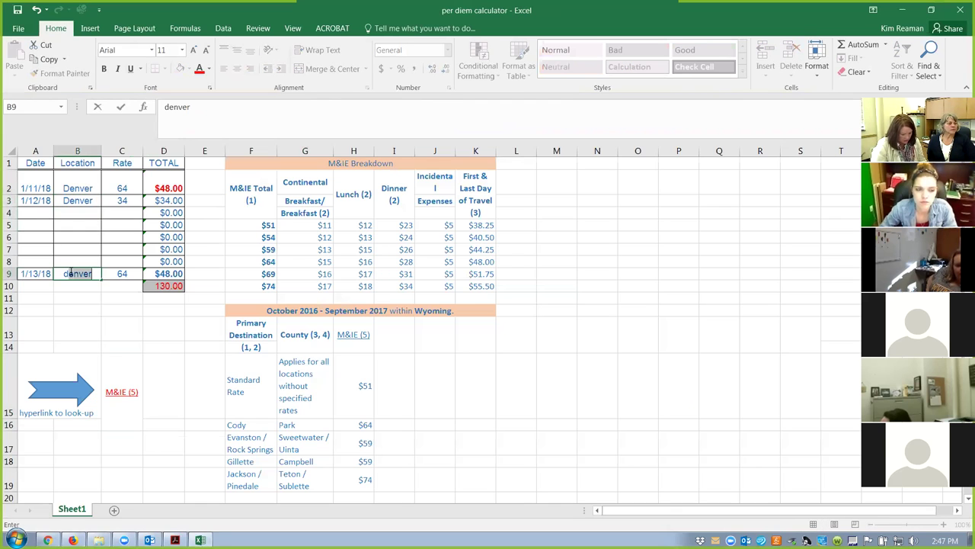
key("Return")
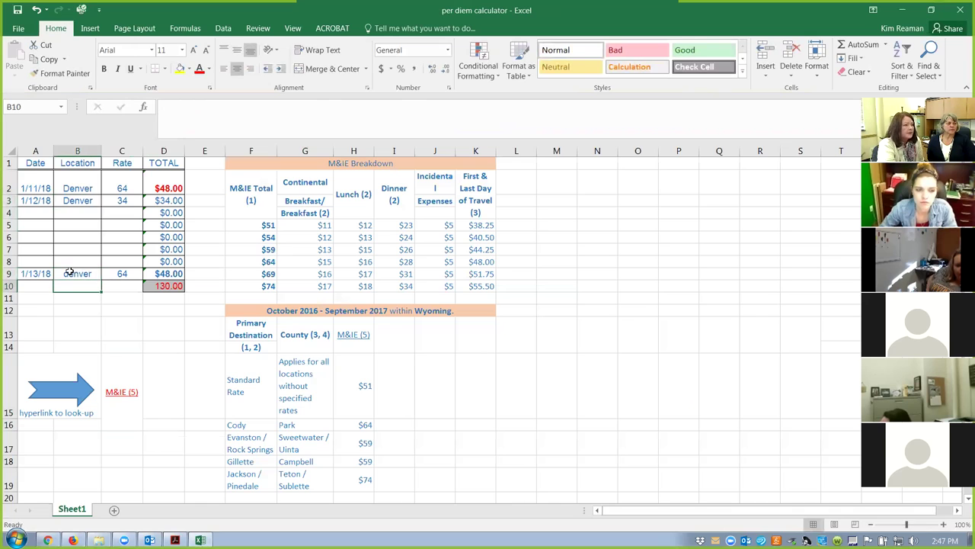
Set the C2, C3 and C9 rates to 69 for a 172.50 total, then return to the GSA page.
left_click(122, 197)
left_click(116, 187)
type("69")
key("Return")
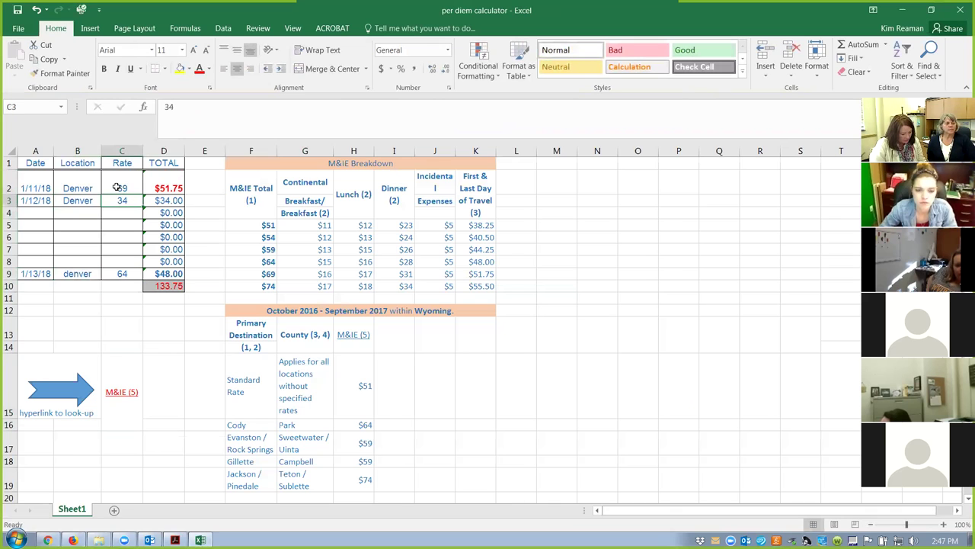
type("69")
key("Return")
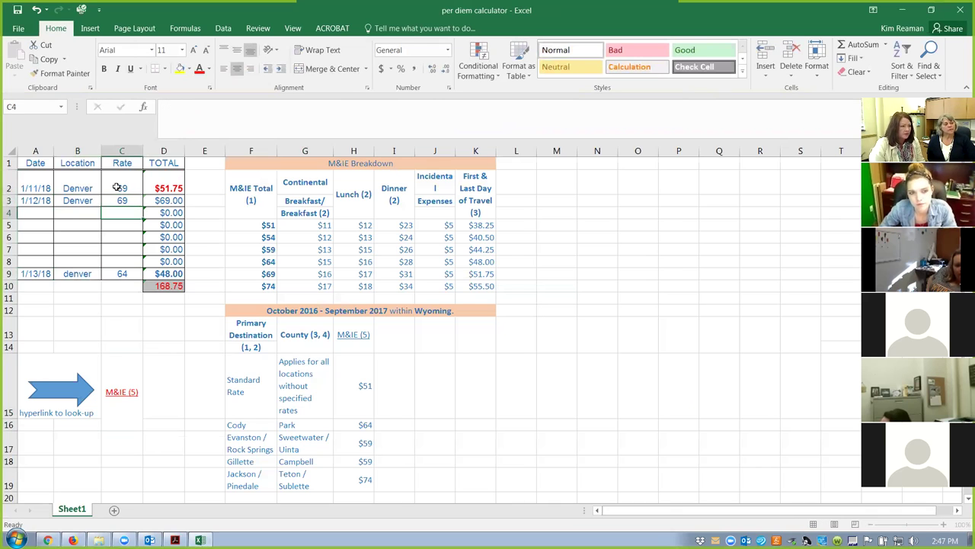
left_click(127, 273)
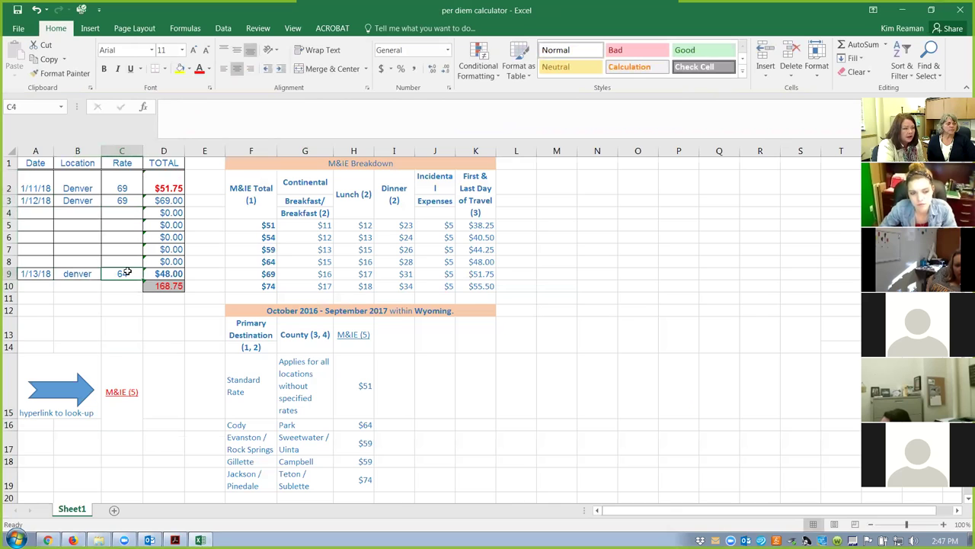
type("69")
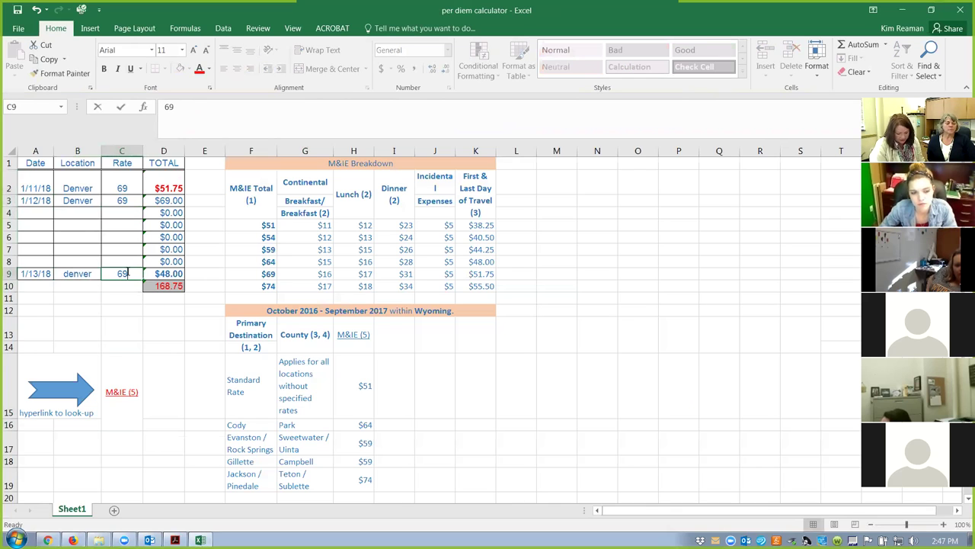
key("Return")
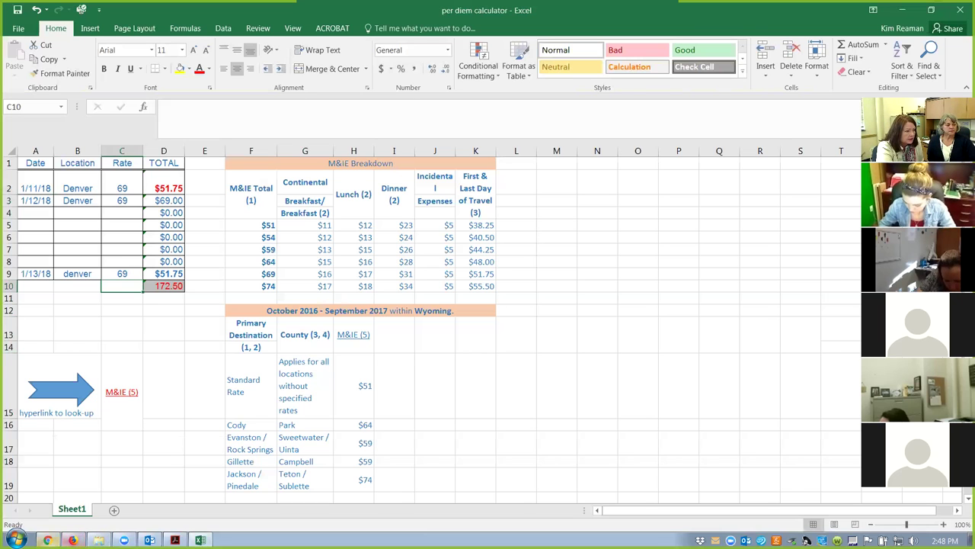
left_click(47, 539)
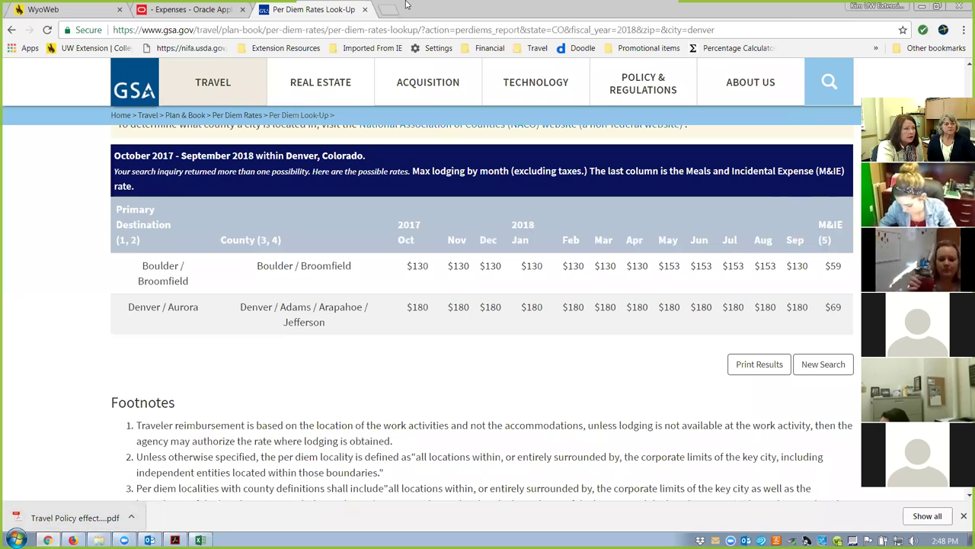
In the first browser tab, list the E entries of the UW A–Z index.
key("ctrl+1")
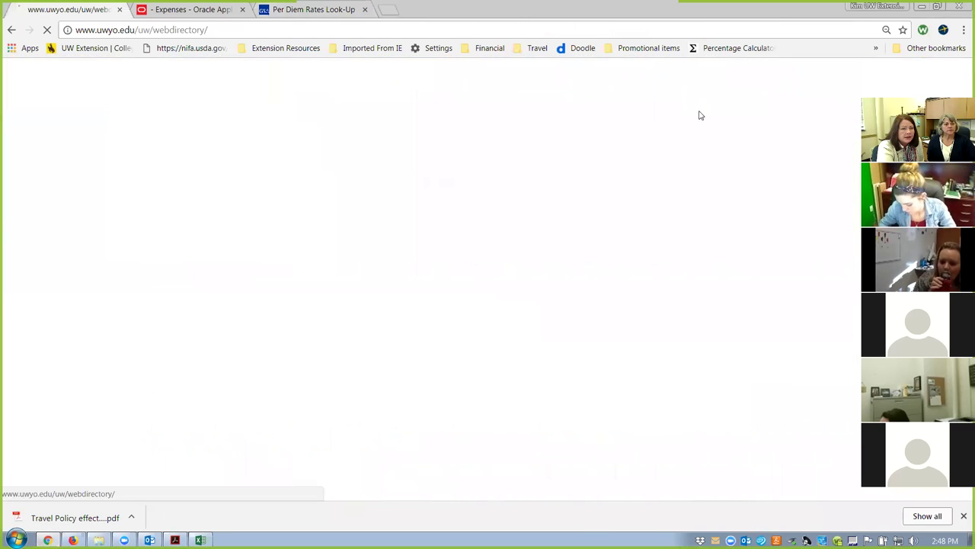
left_click(413, 301)
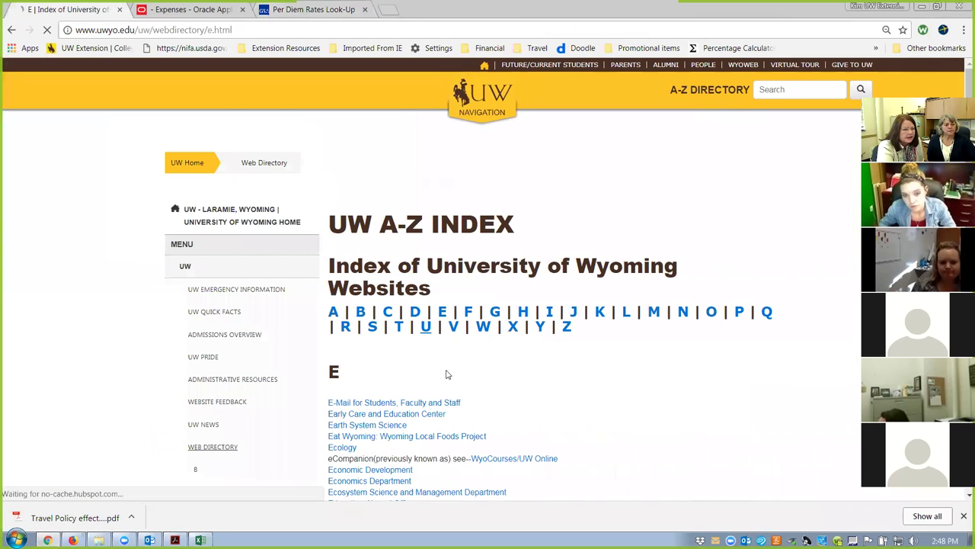
scroll(644, 374, "down", 6)
scroll(645, 376, "down", 2)
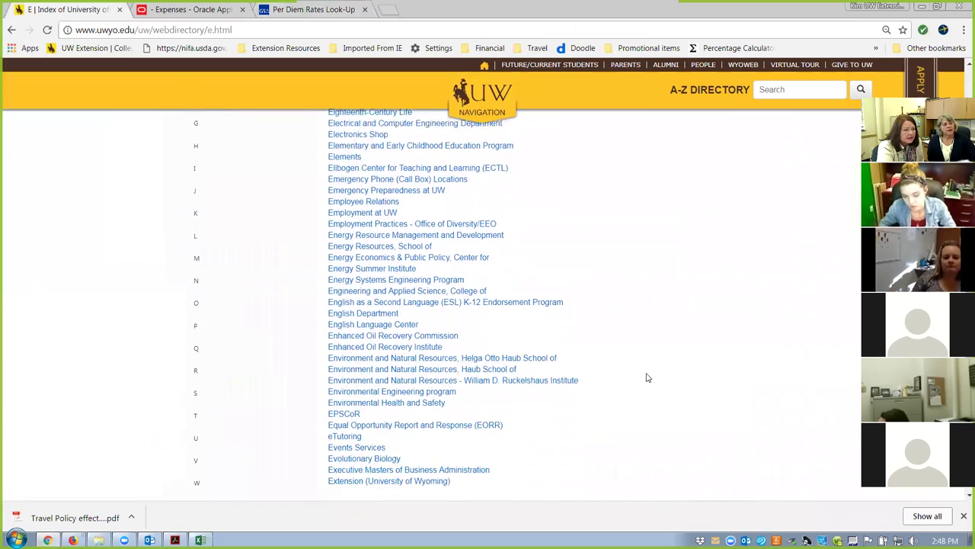
scroll(645, 377, "up", 5)
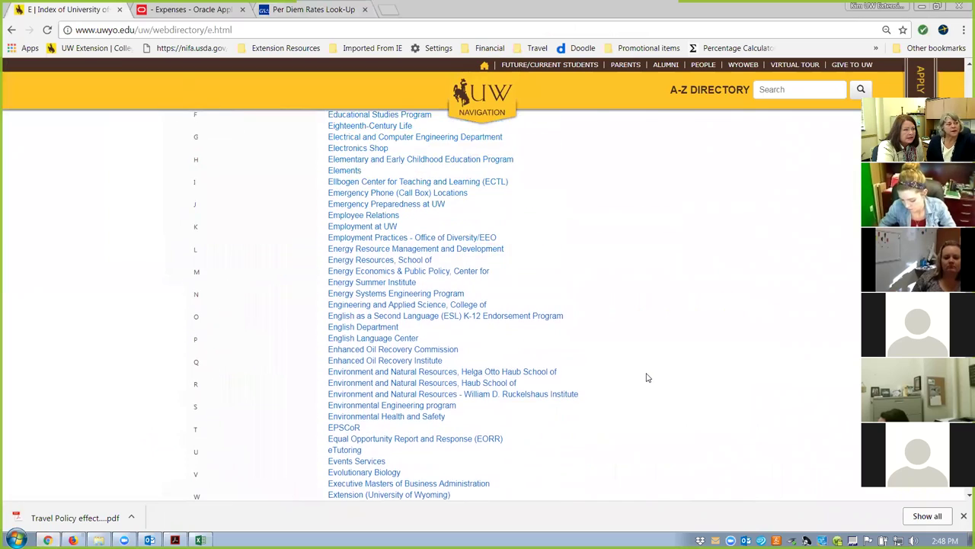
Open the UW Extension home page and scroll to its Contact Us section.
left_click(95, 48)
scroll(634, 330, "down", 12)
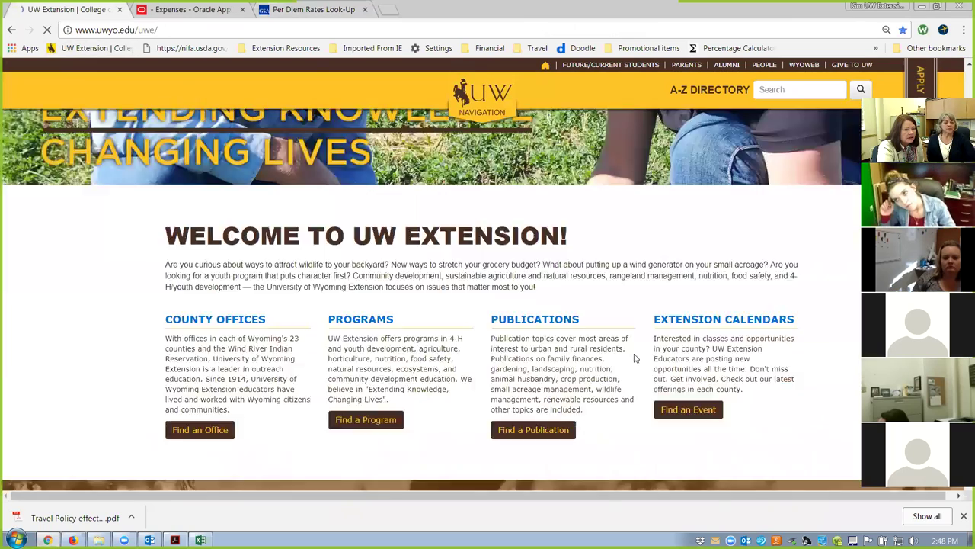
scroll(634, 359, "up", 3)
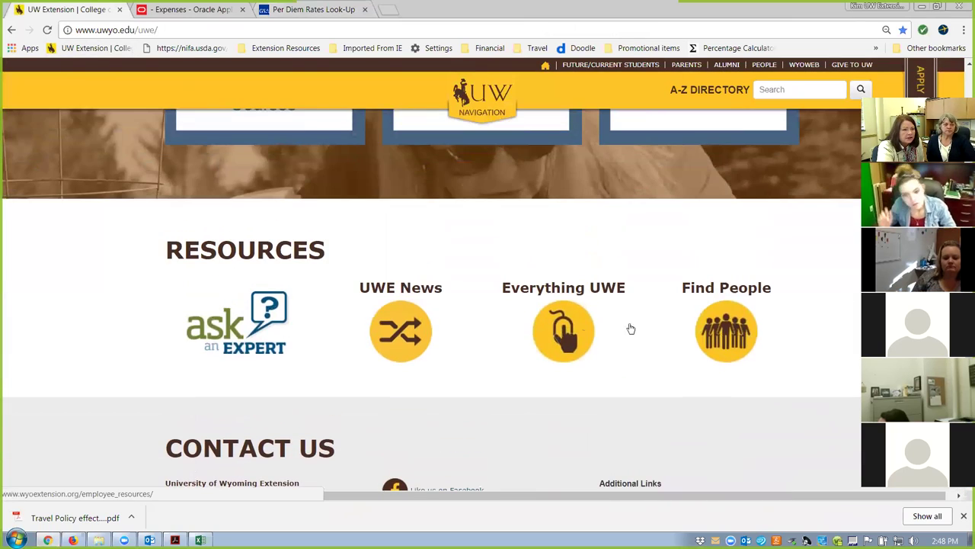
scroll(288, 348, "down", 2)
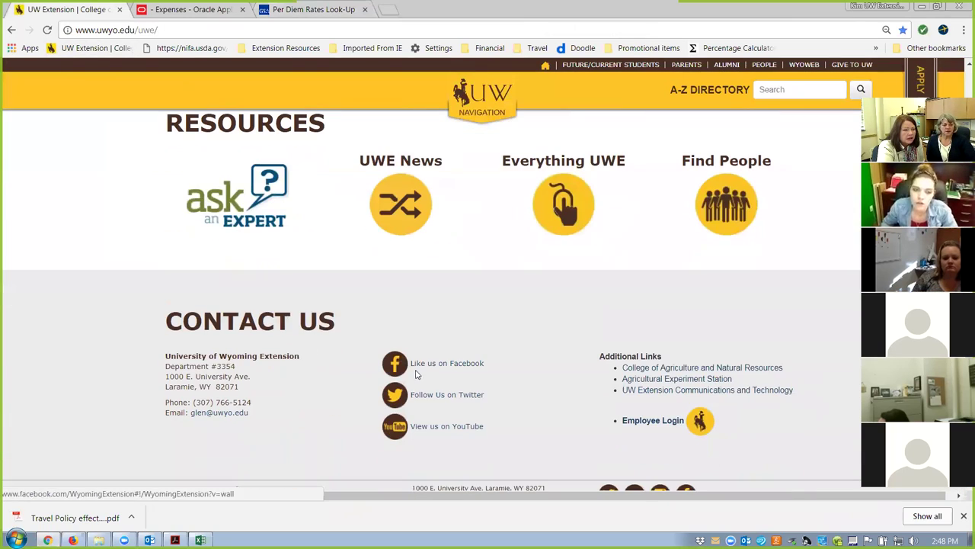
Go through the Extension employee resources to the Travel and Reimbursement page.
left_click(657, 424)
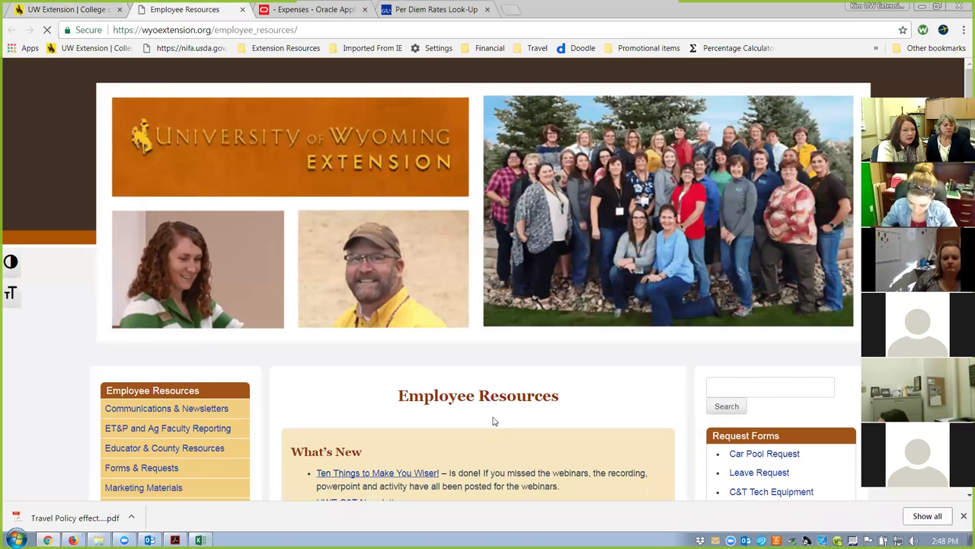
scroll(476, 426, "down", 5)
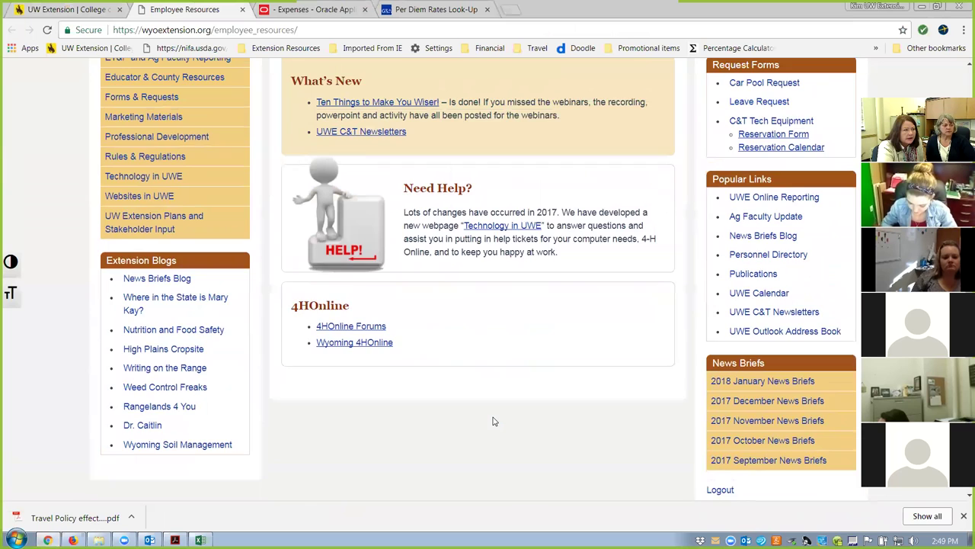
scroll(493, 421, "up", 1)
mouse_move(133, 226)
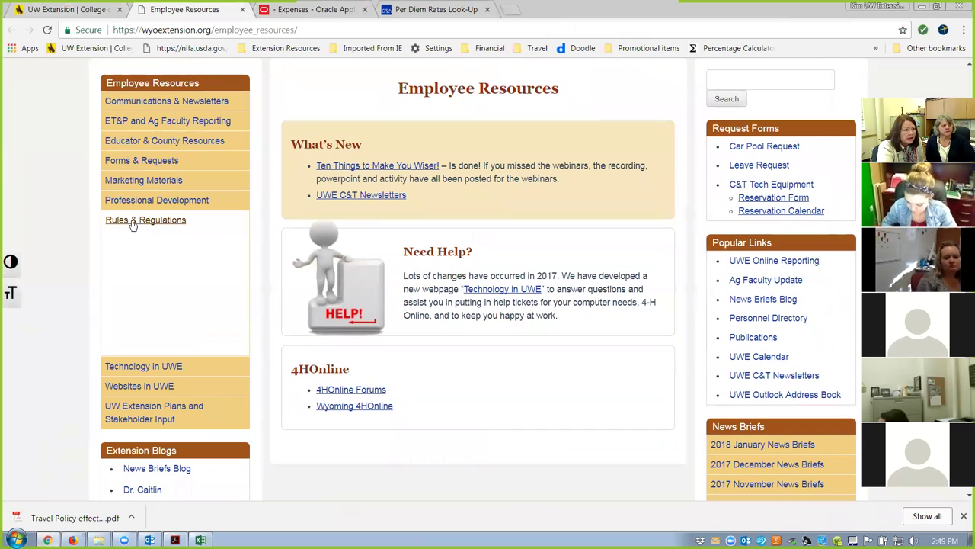
left_click(155, 315)
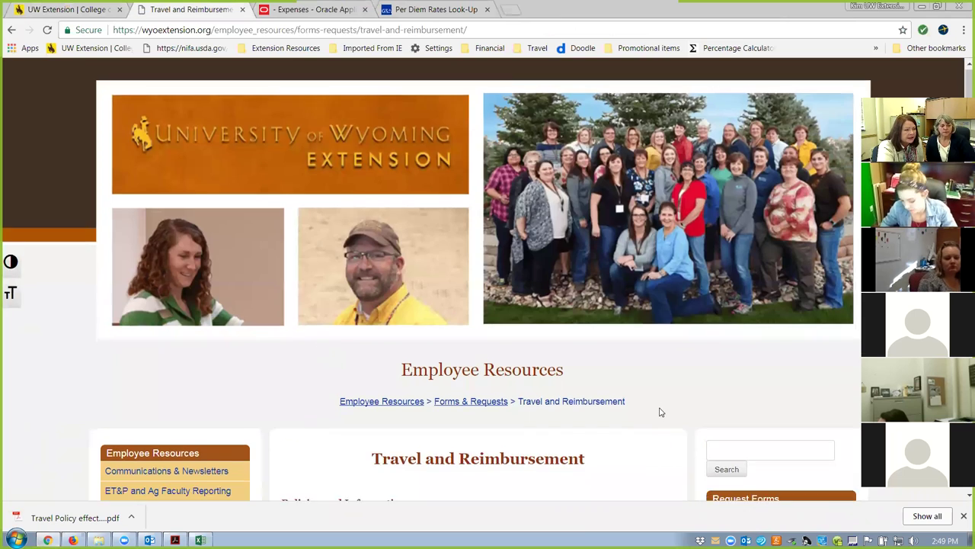
Start downloading the Per Diem Calculator (xls) spreadsheet from that page.
scroll(661, 412, "down", 3)
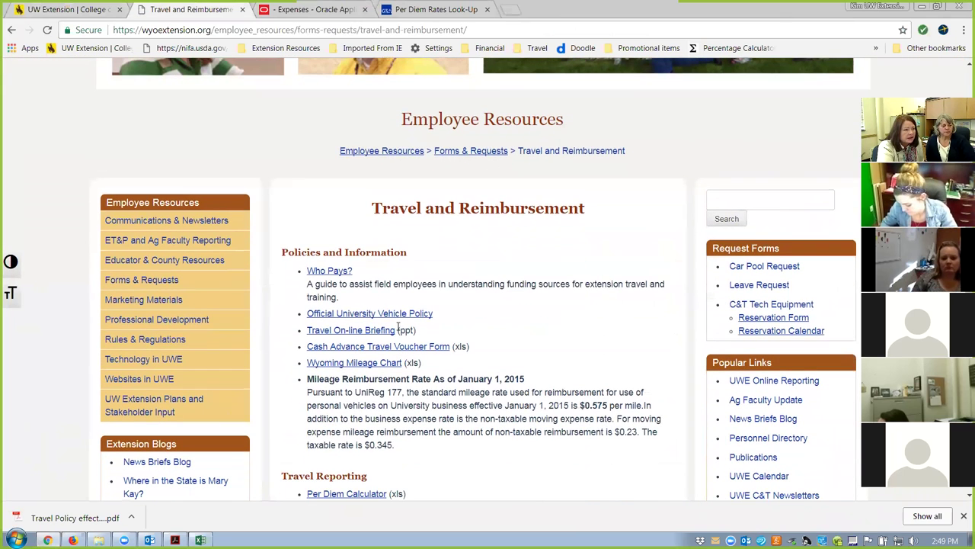
scroll(598, 361, "down", 1)
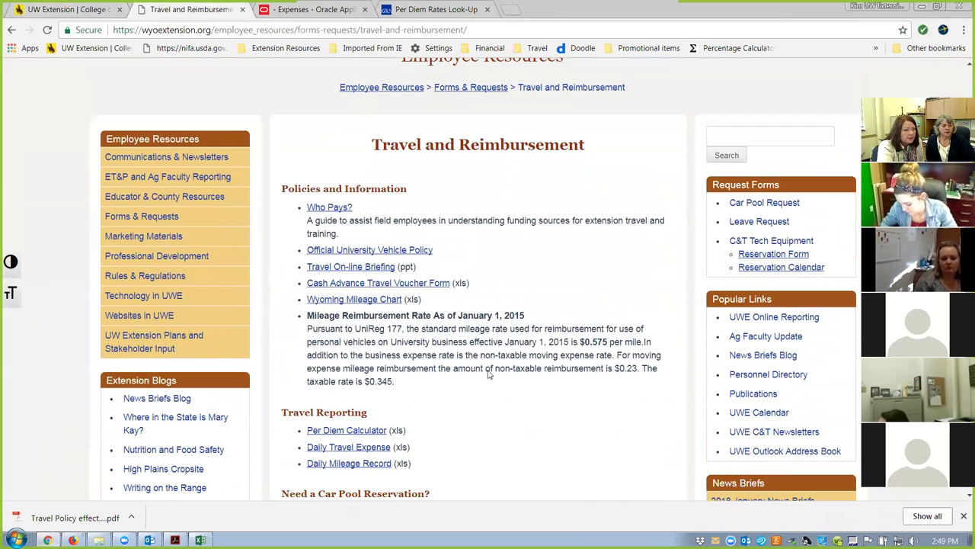
left_click(353, 434)
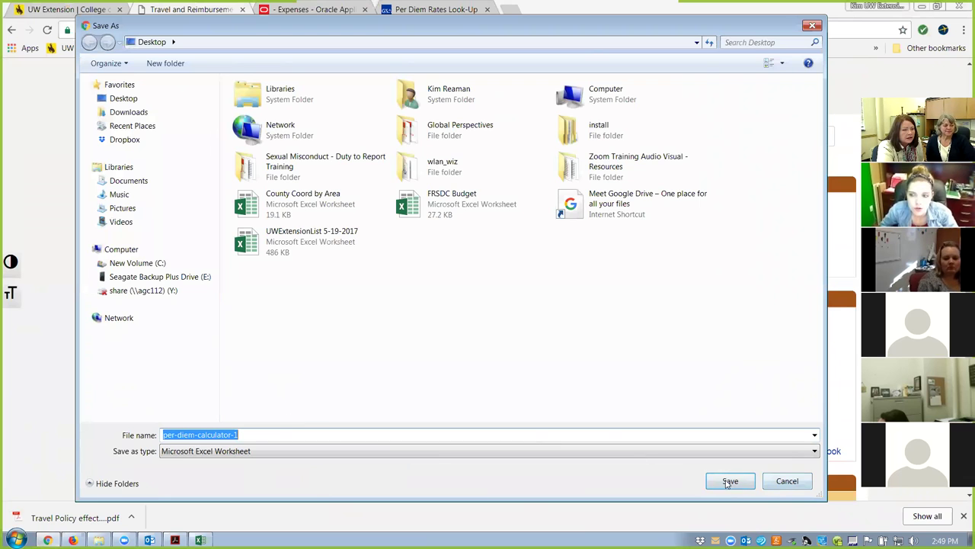
Save the download as per-diem-calculator-1 on the Desktop and return to the Excel calculator.
left_click(122, 99)
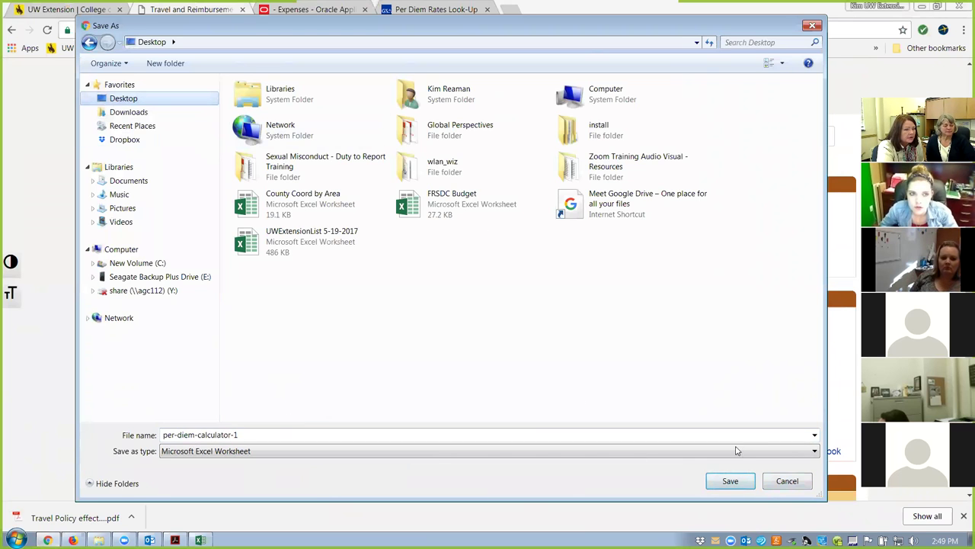
left_click(733, 481)
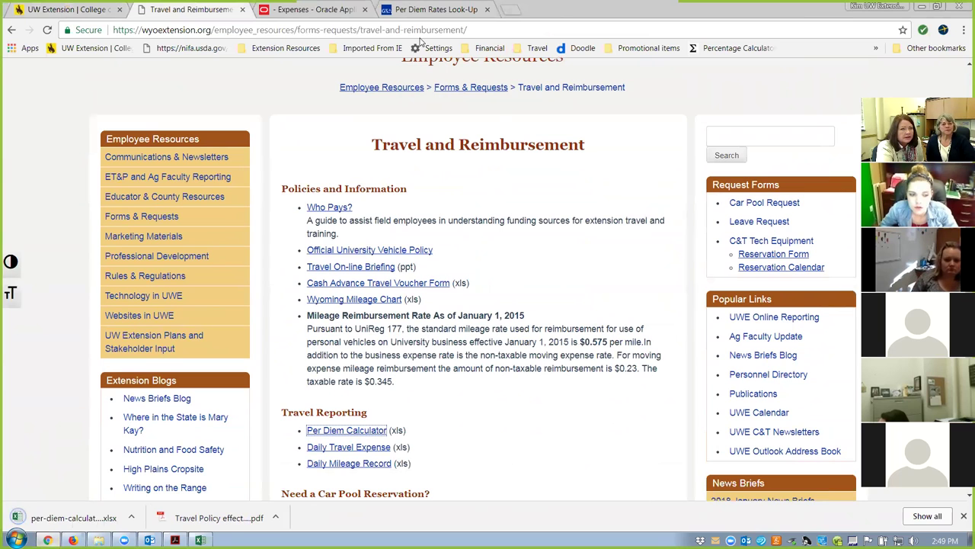
key("alt+Tab")
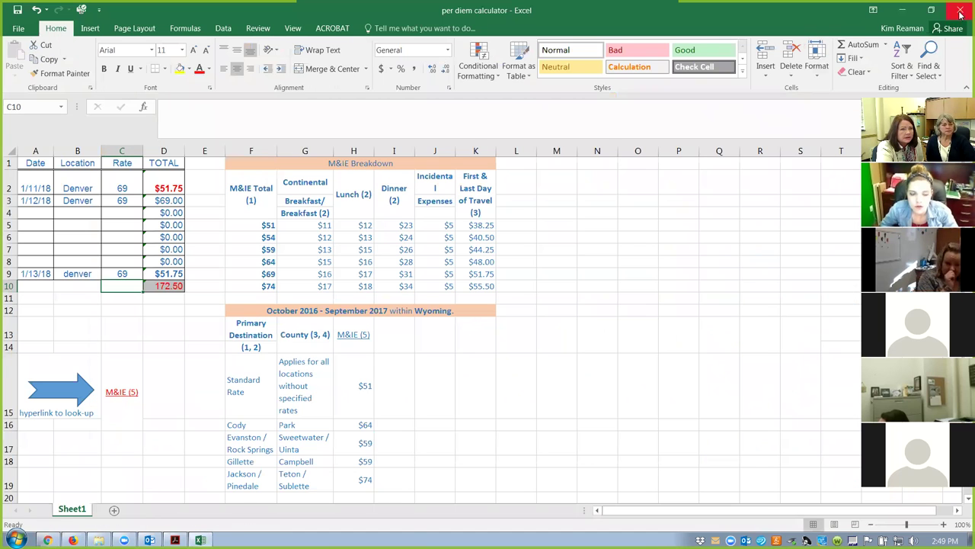
Discard the edited calculator, open per-diem-calculator-1 from the Desktop, and return to the 'Ad for Rodeo coach' report.
left_click(961, 13)
left_click(485, 288)
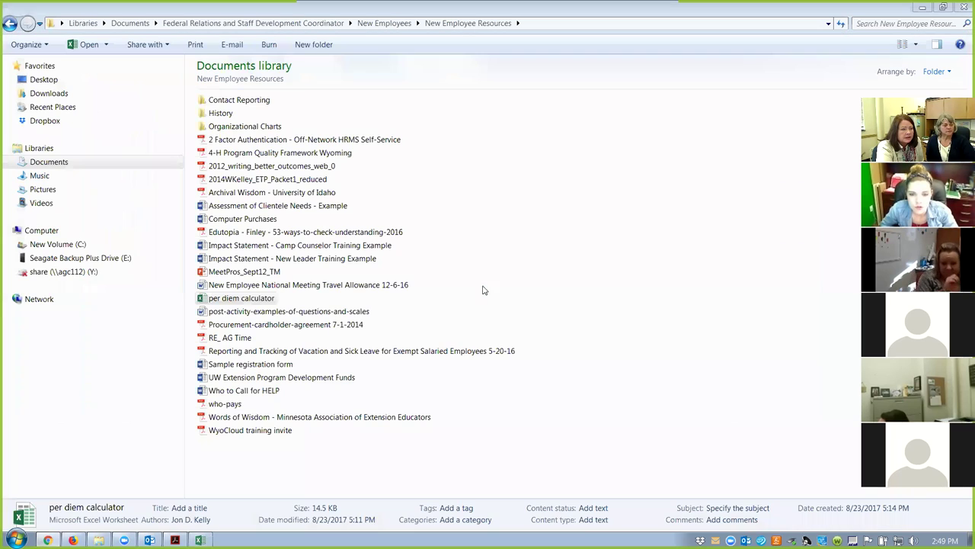
left_click(50, 79)
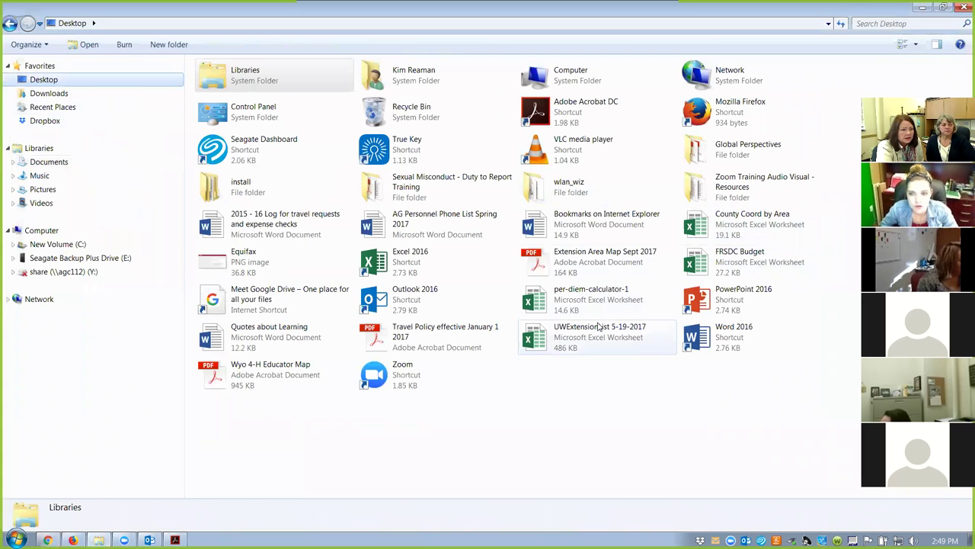
left_click(590, 294)
double_click(591, 293)
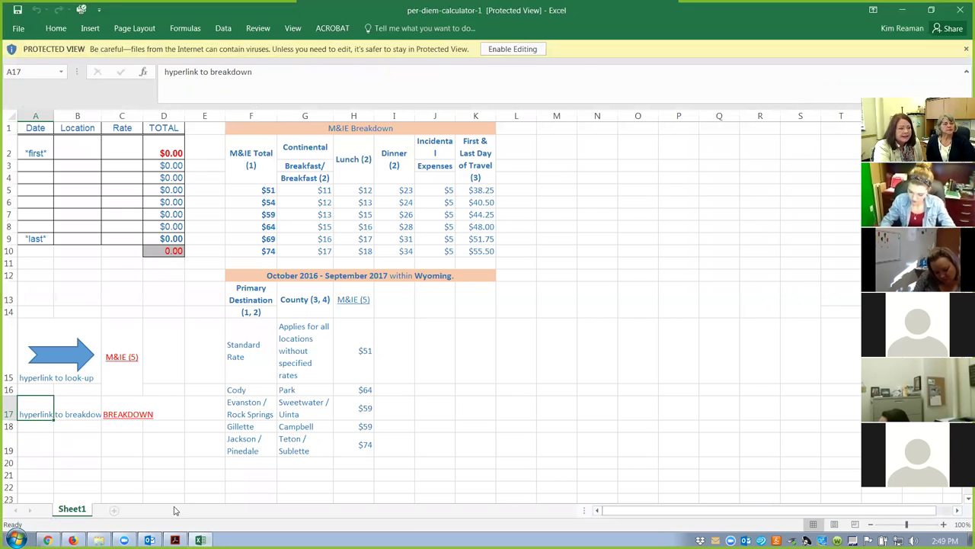
left_click(47, 540)
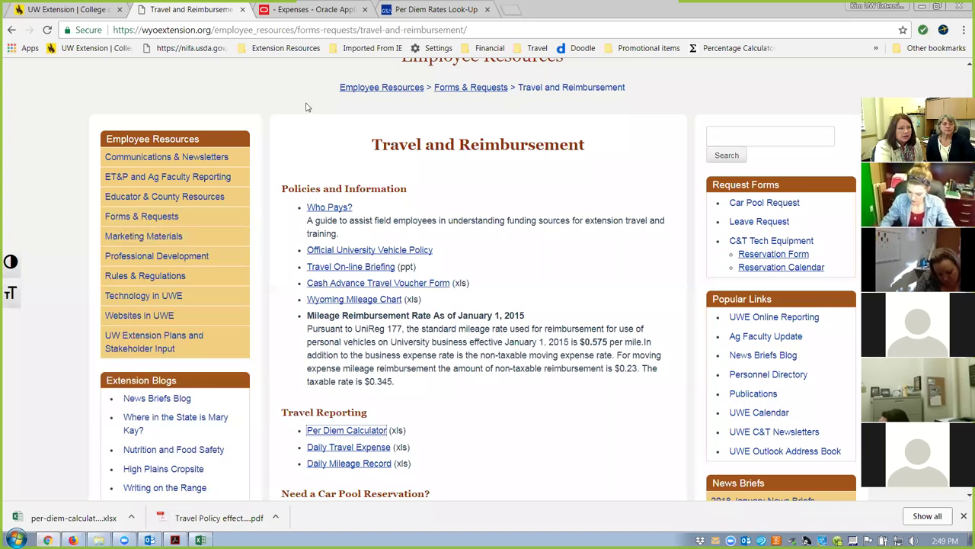
left_click(311, 10)
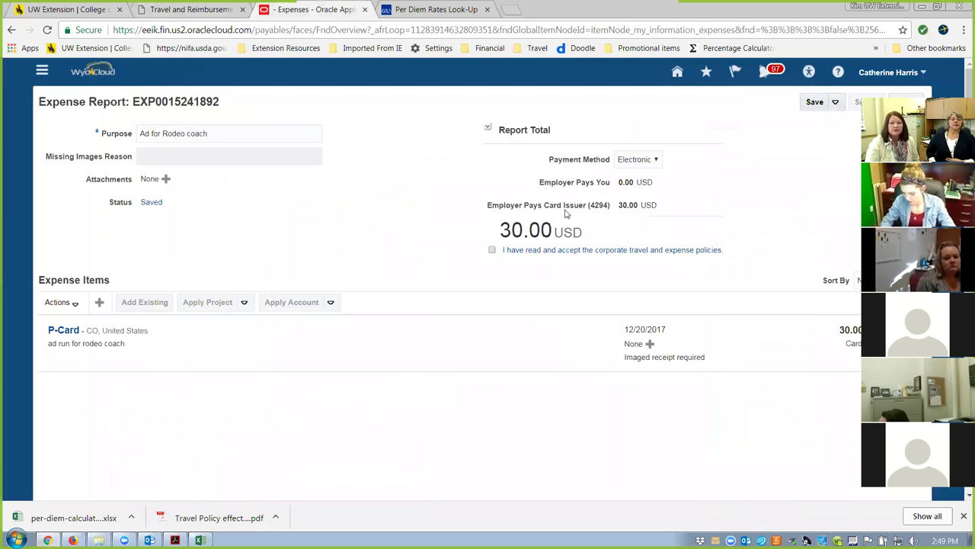